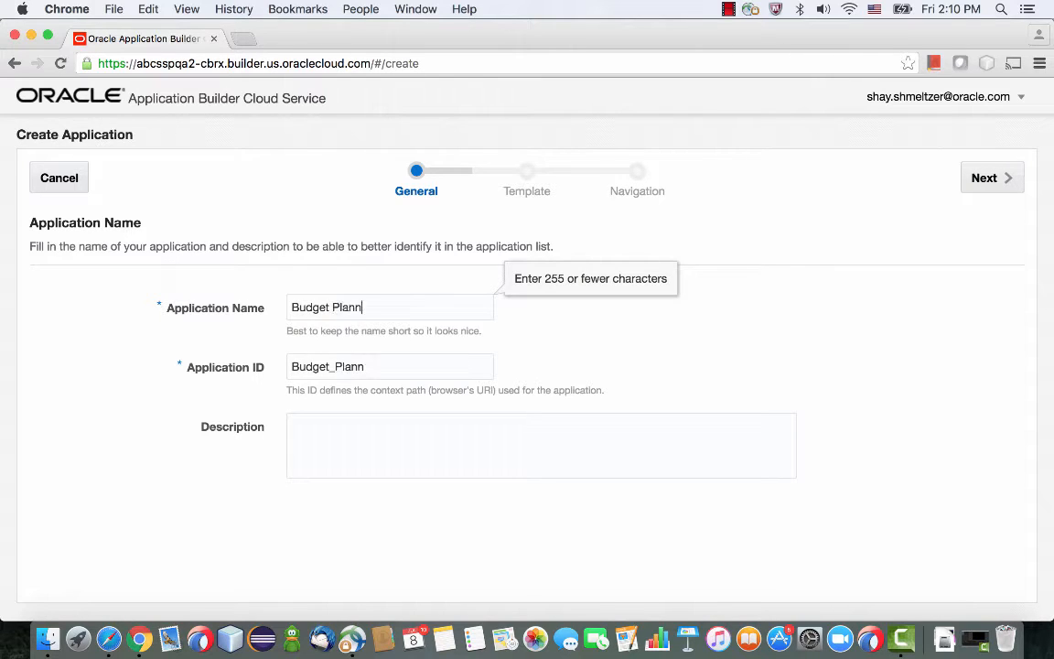
Create the Budget Planner application with the Oracle Applications Cloud UI template and a single Home navigation tab.
click(995, 179)
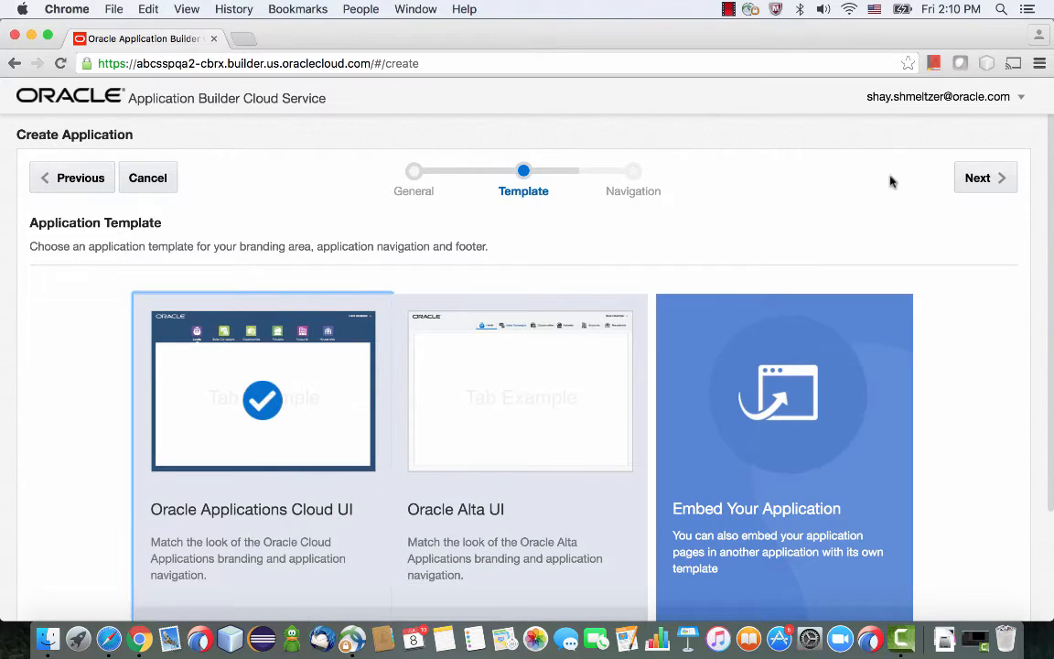
click(984, 178)
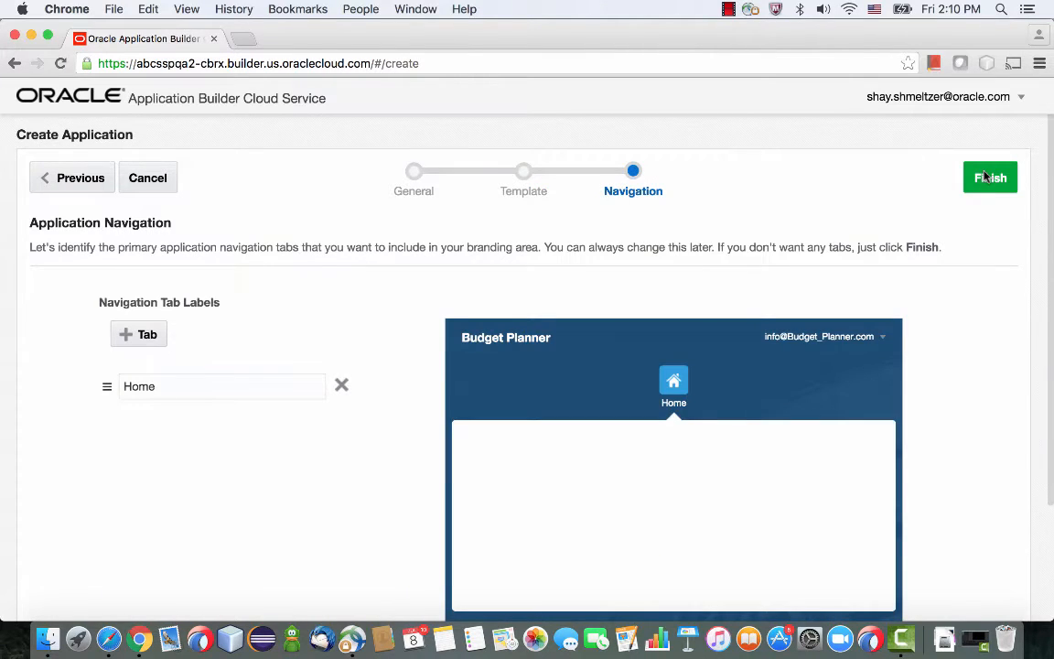
click(988, 177)
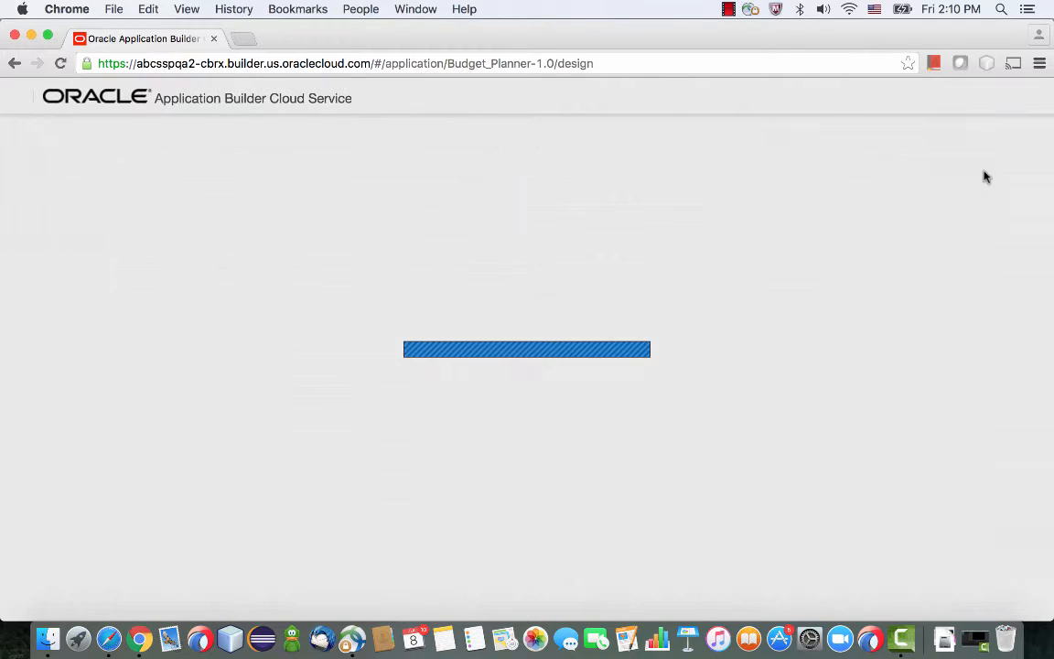
Change the Home page's header text to Accounts.
click(263, 343)
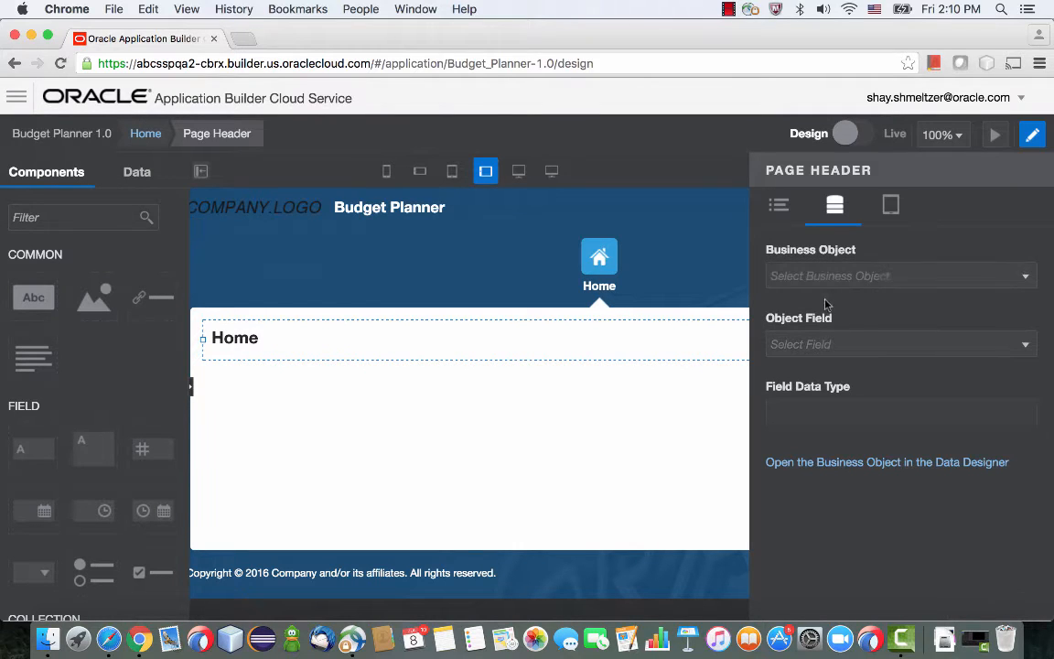
click(781, 210)
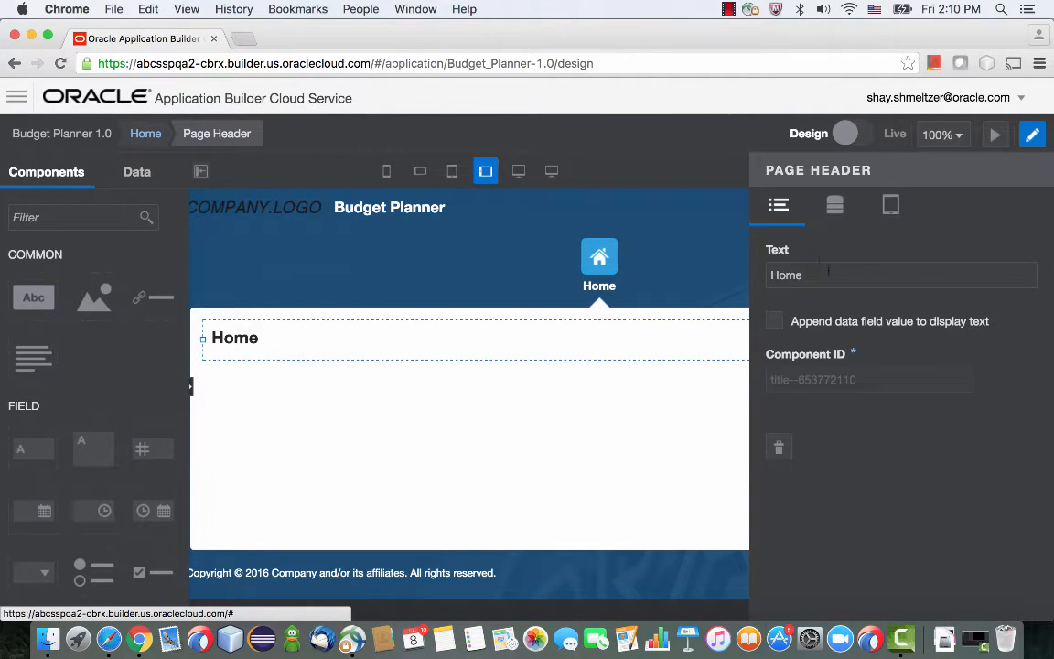
drag(828, 271, 699, 244)
text(Accounts)
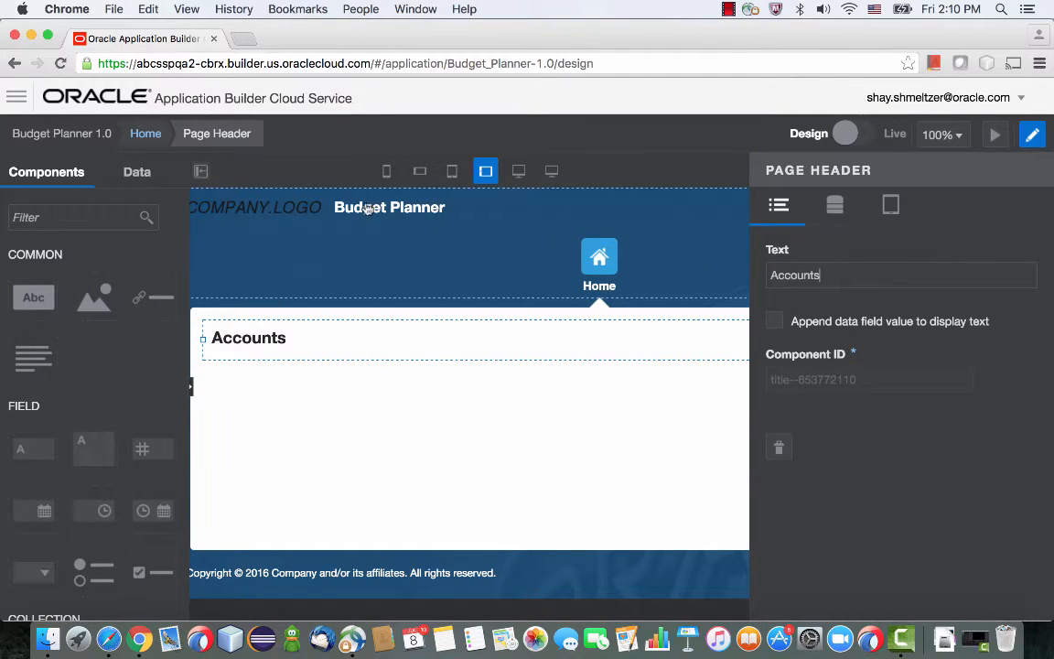
Replace the placeholder company logo in the application template with the VISION logo image.
click(326, 208)
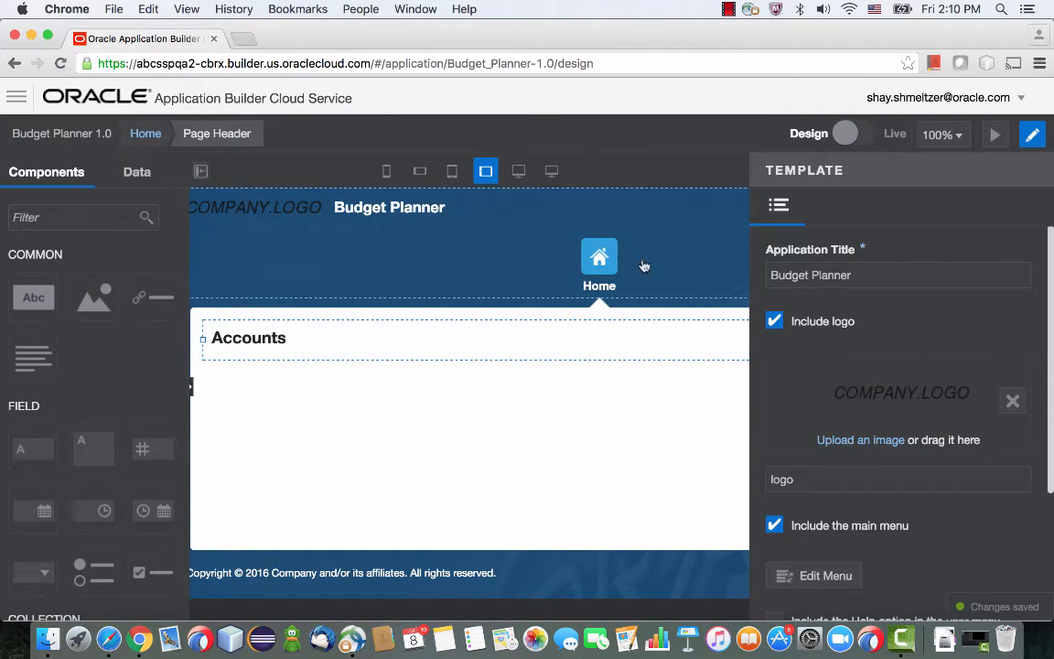
click(860, 441)
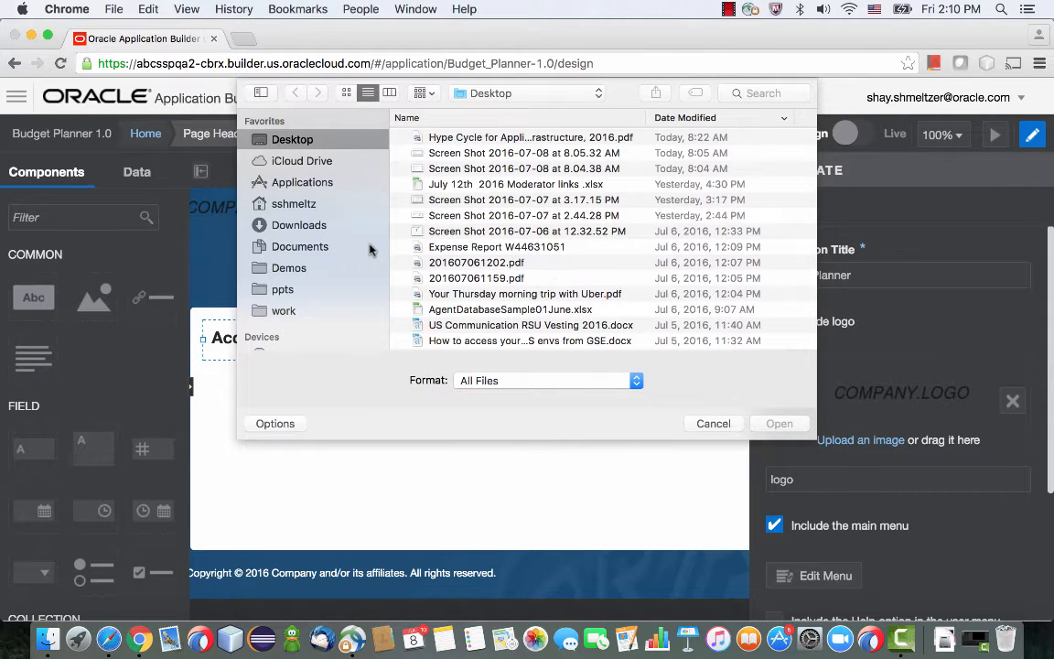
click(480, 284)
key(v)
key(Return)
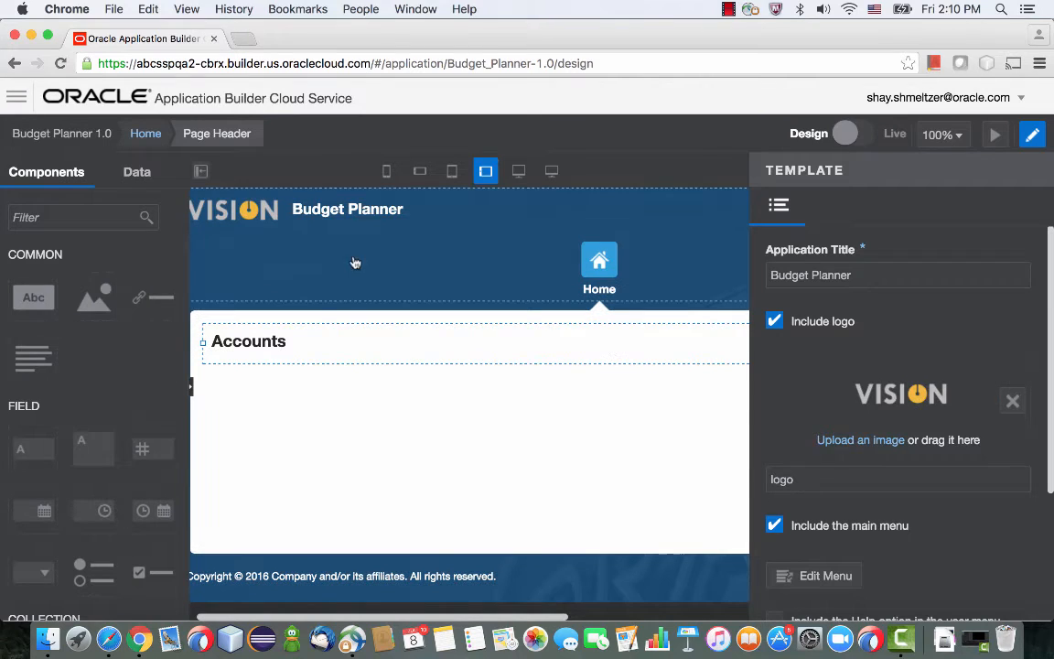
Start adding a service connection in the Data Designer and choose Sales Cloud Account SDO from the service catalog.
click(17, 95)
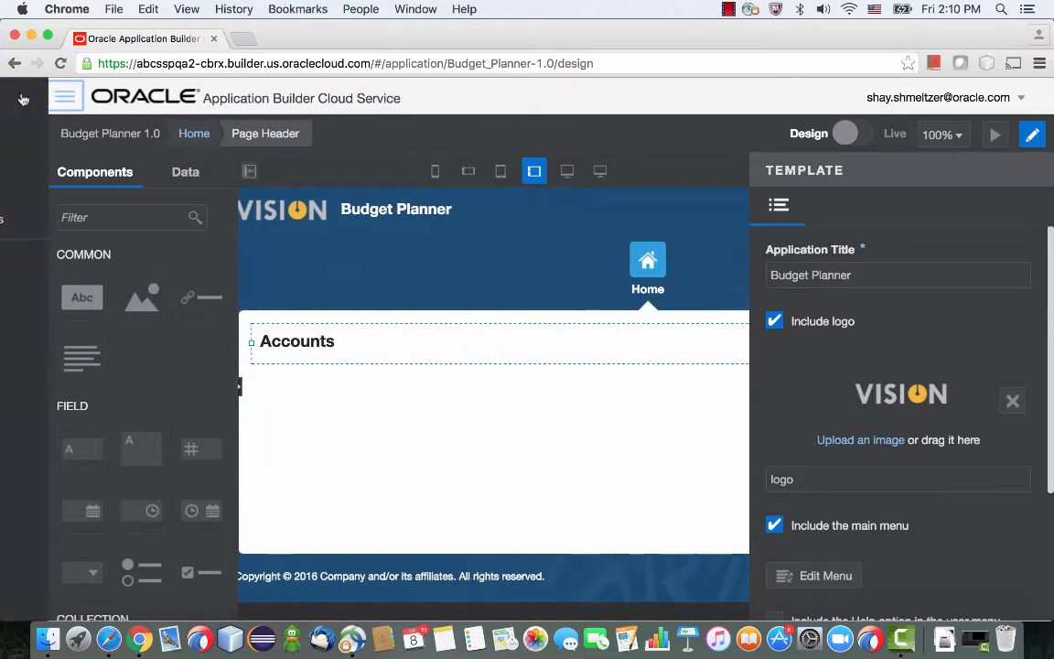
click(36, 180)
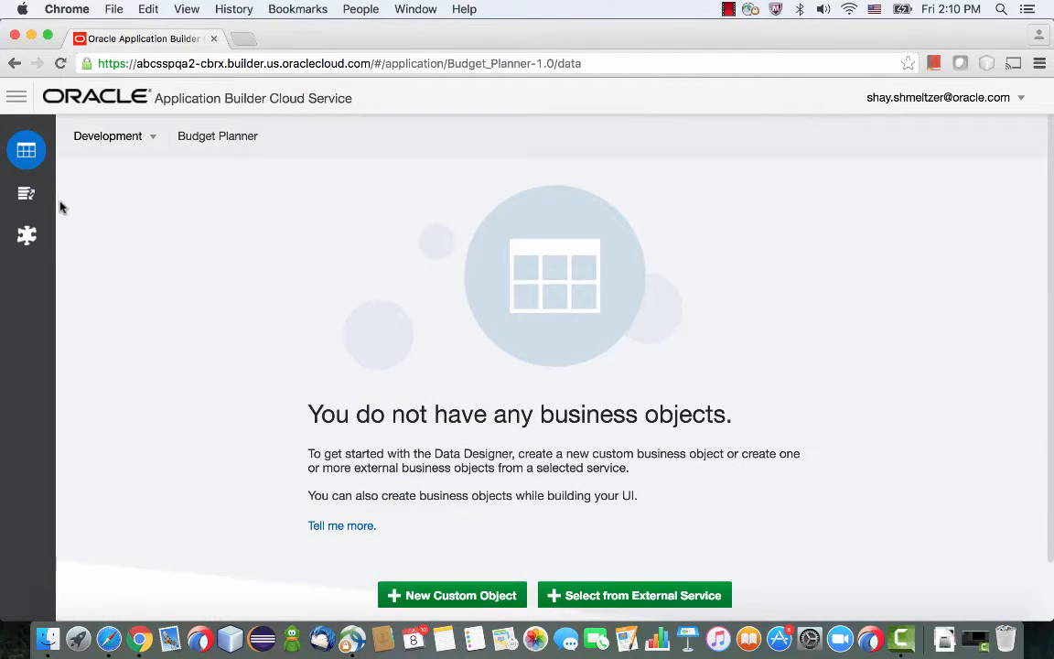
click(27, 236)
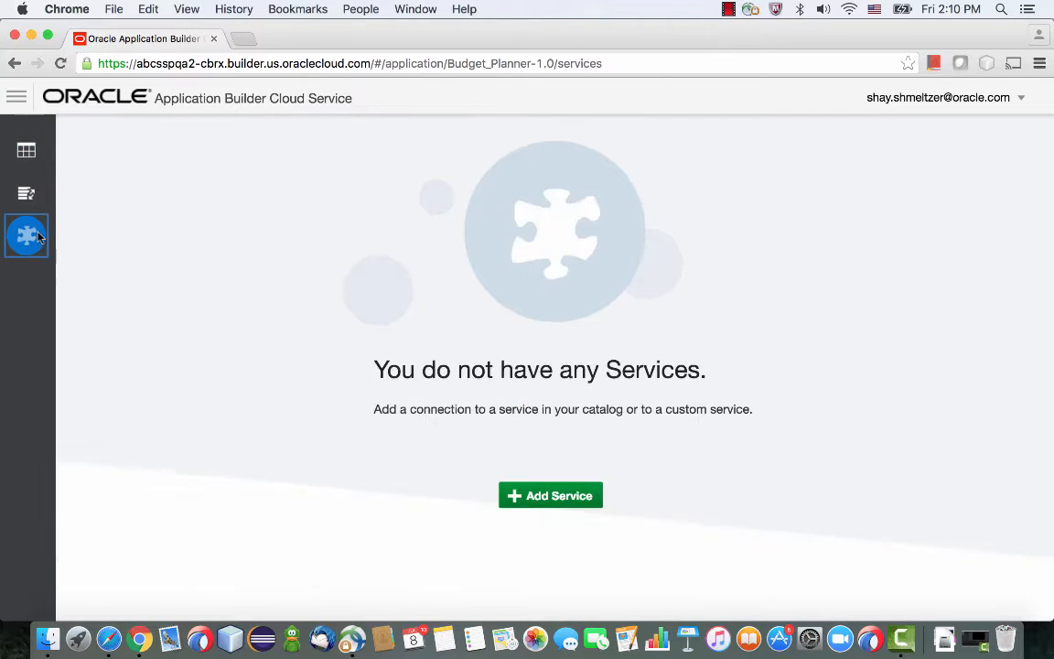
click(540, 495)
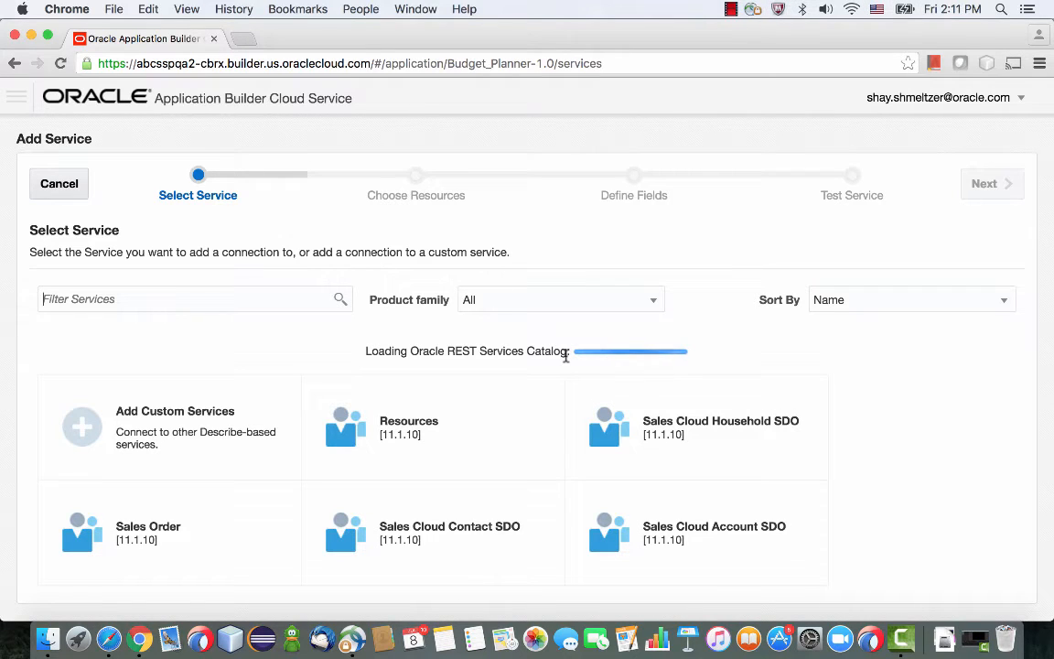
click(703, 518)
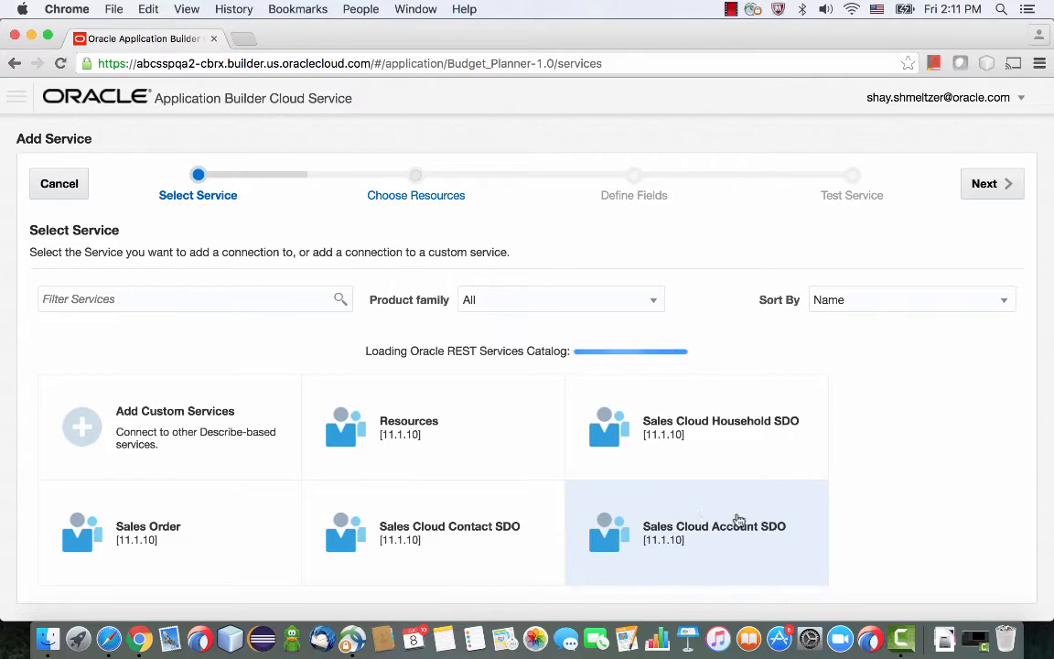
click(986, 183)
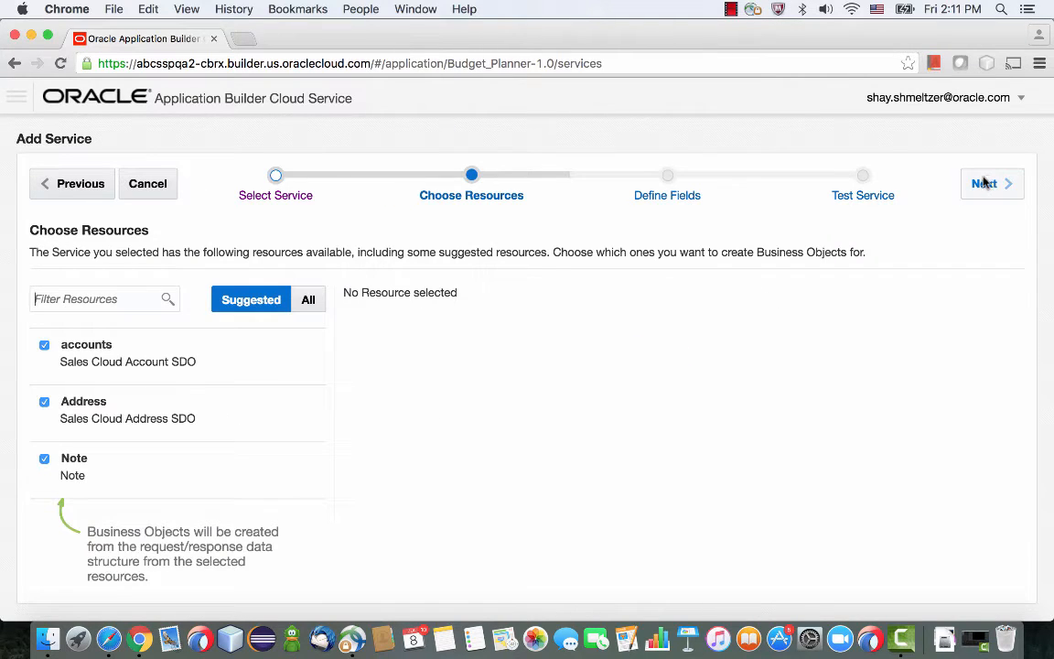
Keep only the accounts resource for business object creation, leaving out Address and Note.
click(46, 345)
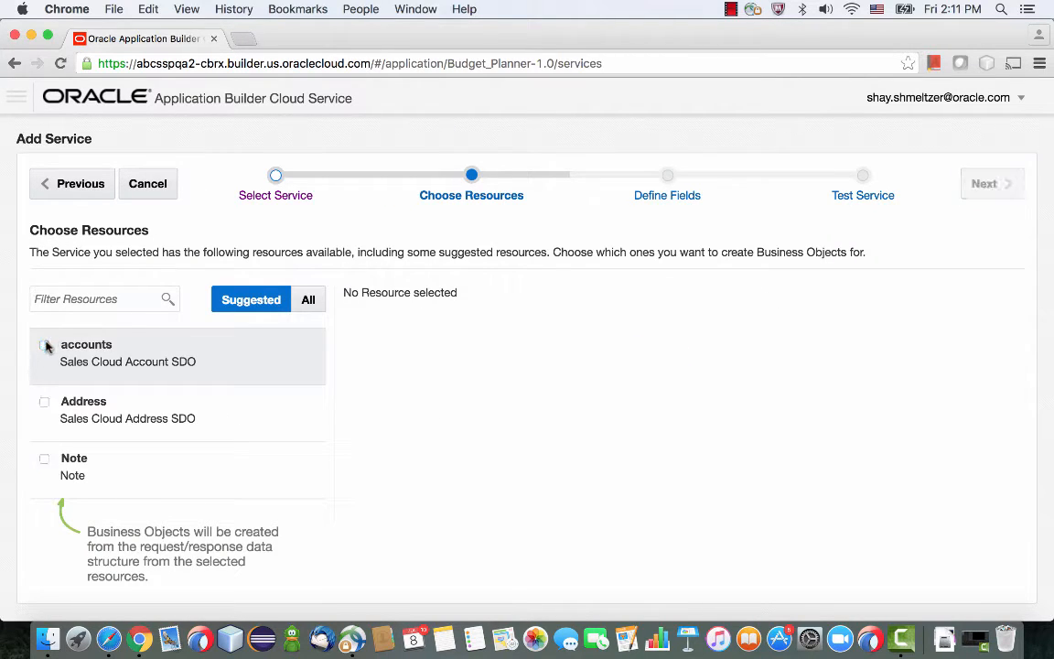
click(46, 346)
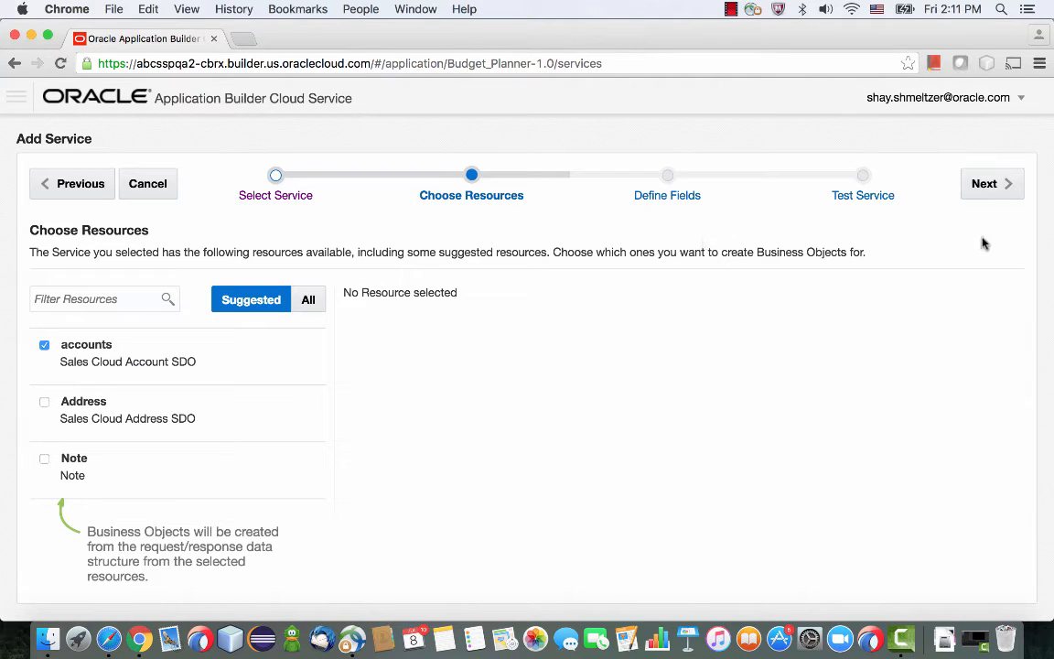
click(995, 191)
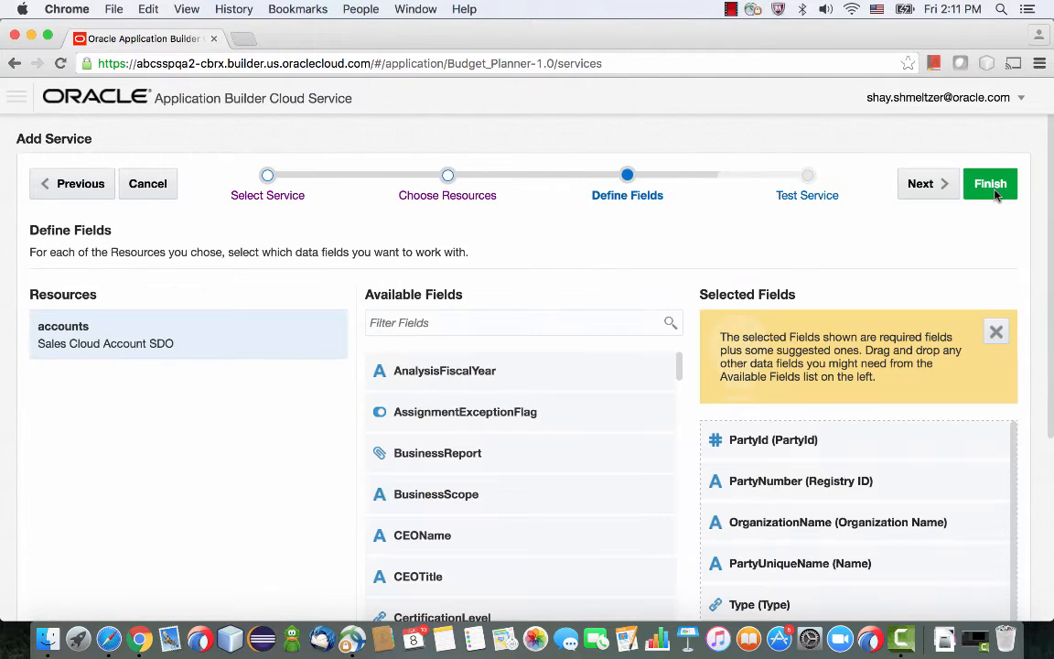
Remove PartyId from the selected fields of the accounts resource and finish adding the service.
scroll(899, 436, down, 3)
scroll(899, 436, up, 3)
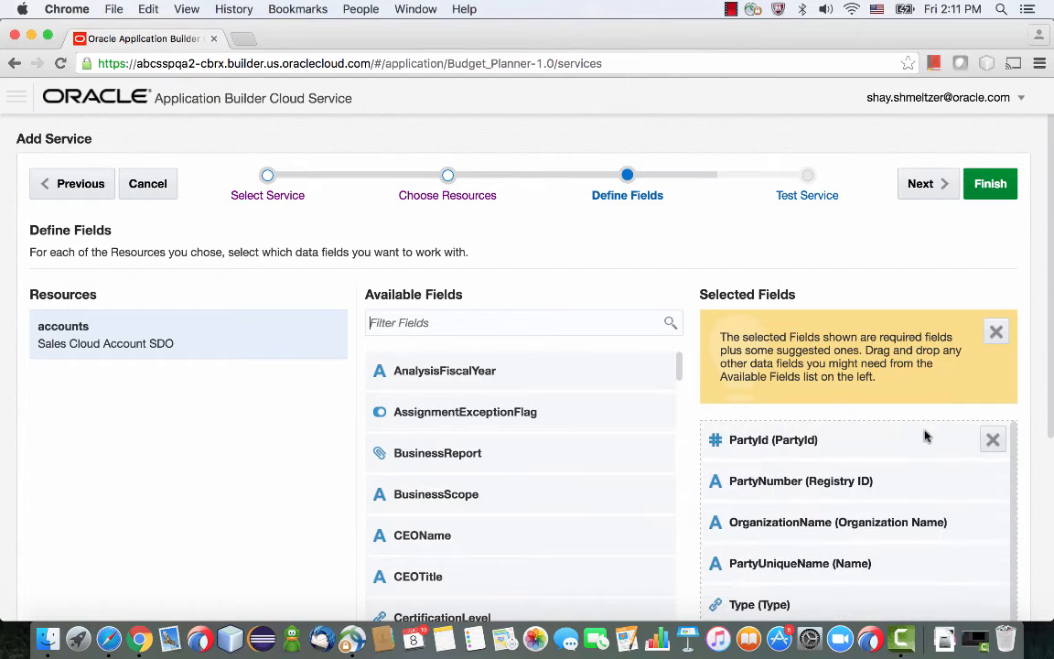
click(992, 439)
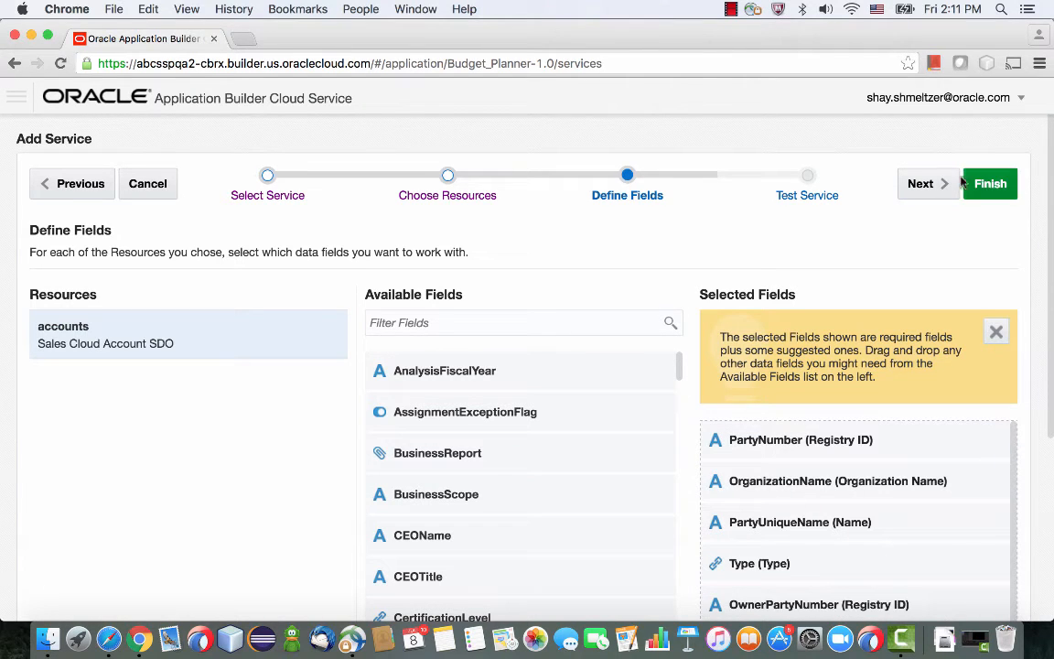
click(988, 185)
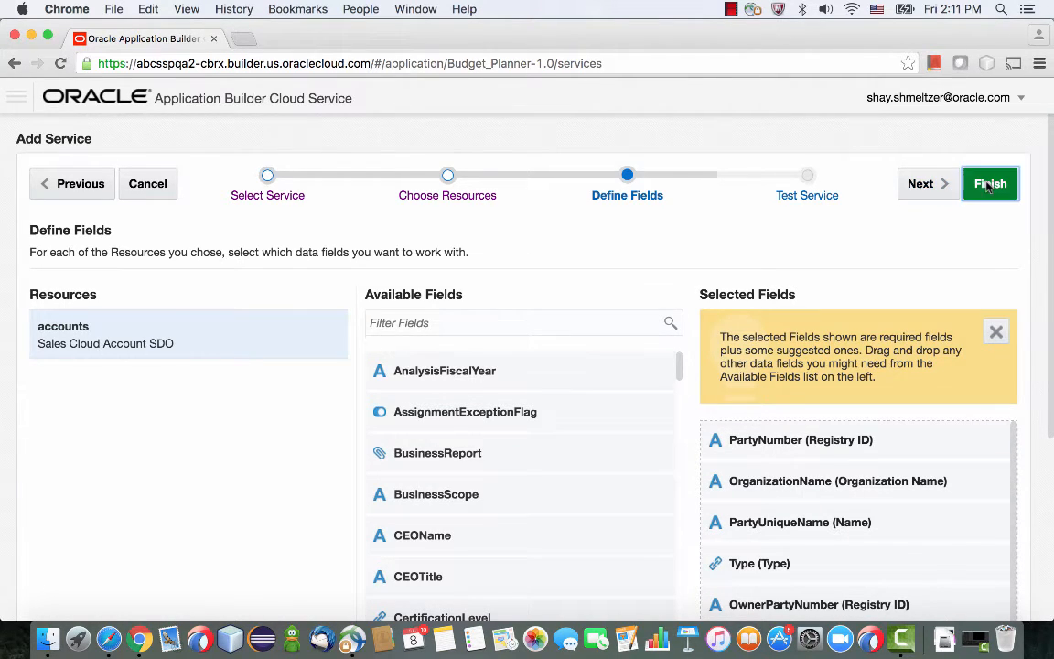
Return to the Page Designer and add a table under the Accounts header, based on the Sales Cloud Account SDO business object.
click(16, 99)
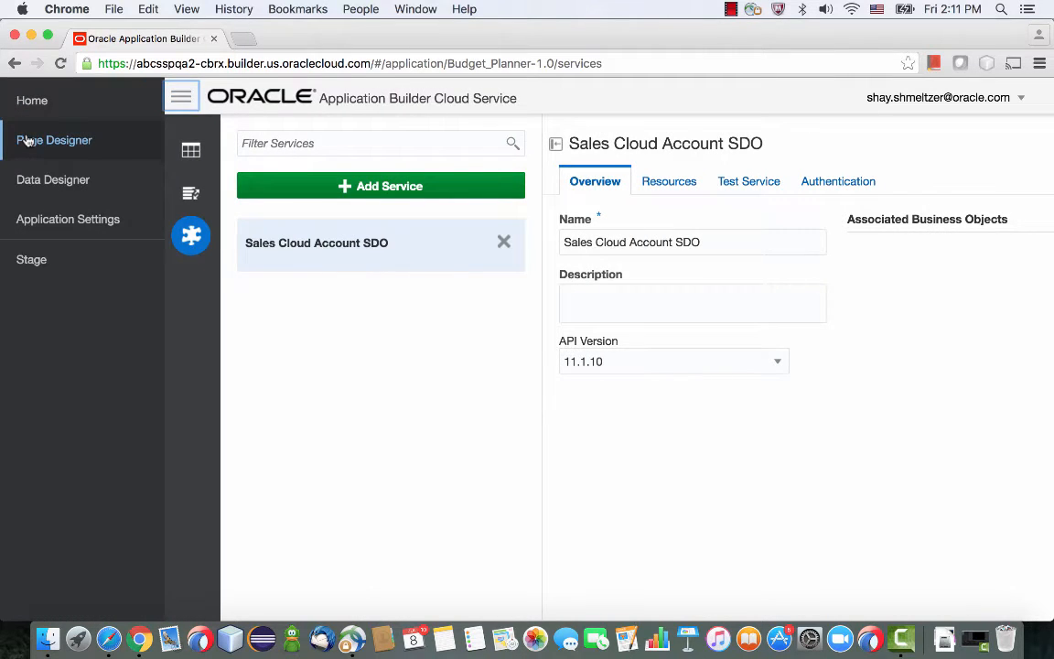
click(27, 140)
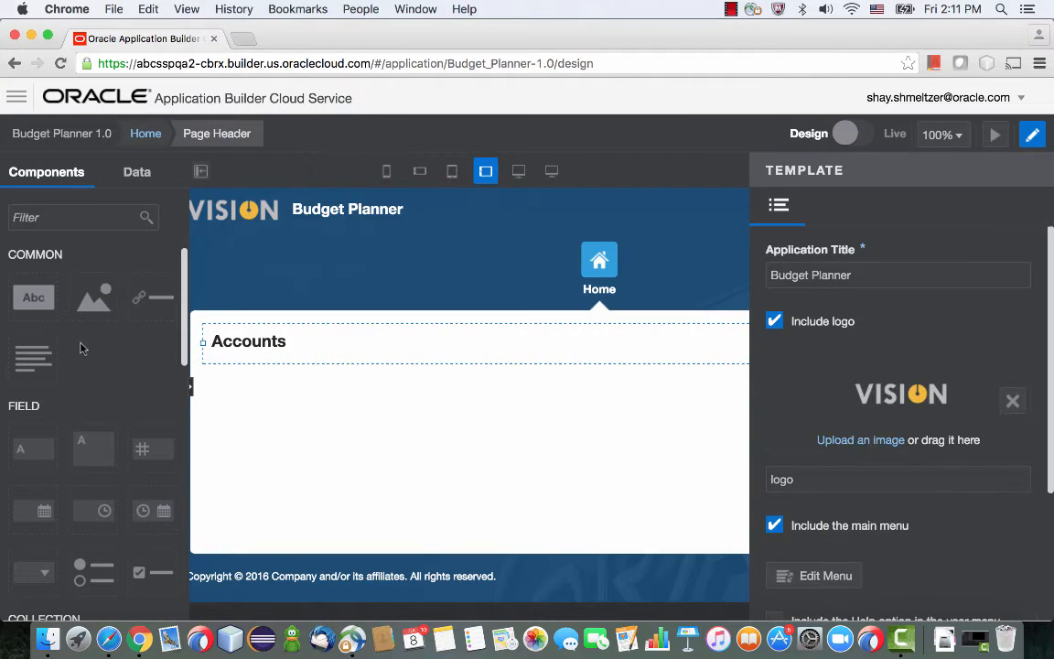
scroll(79, 348, down, 5)
drag(33, 382, 263, 407)
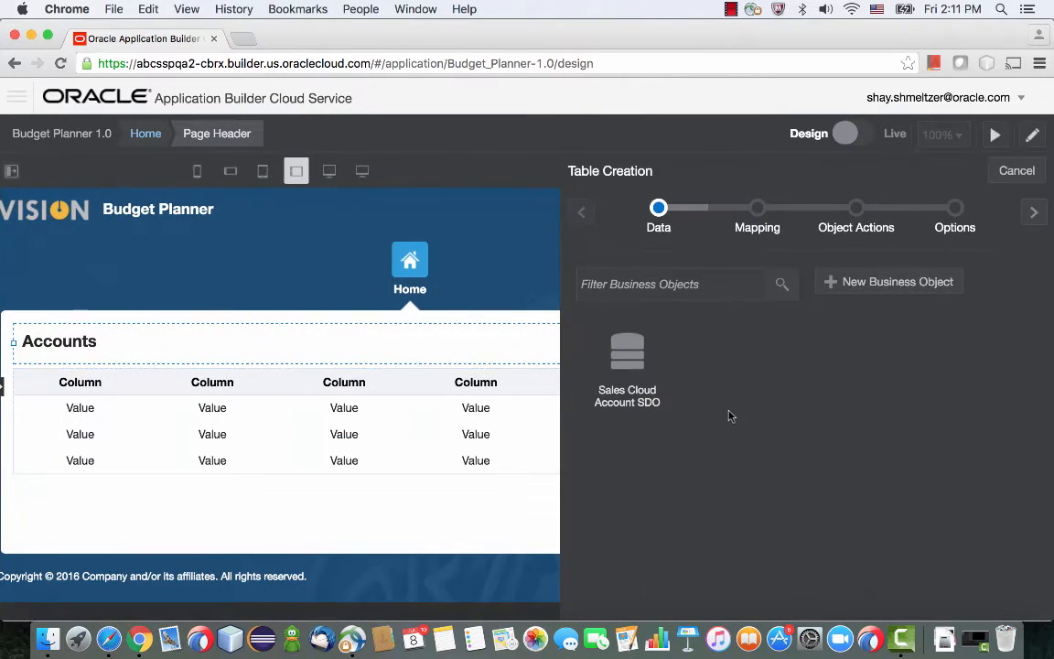
click(633, 357)
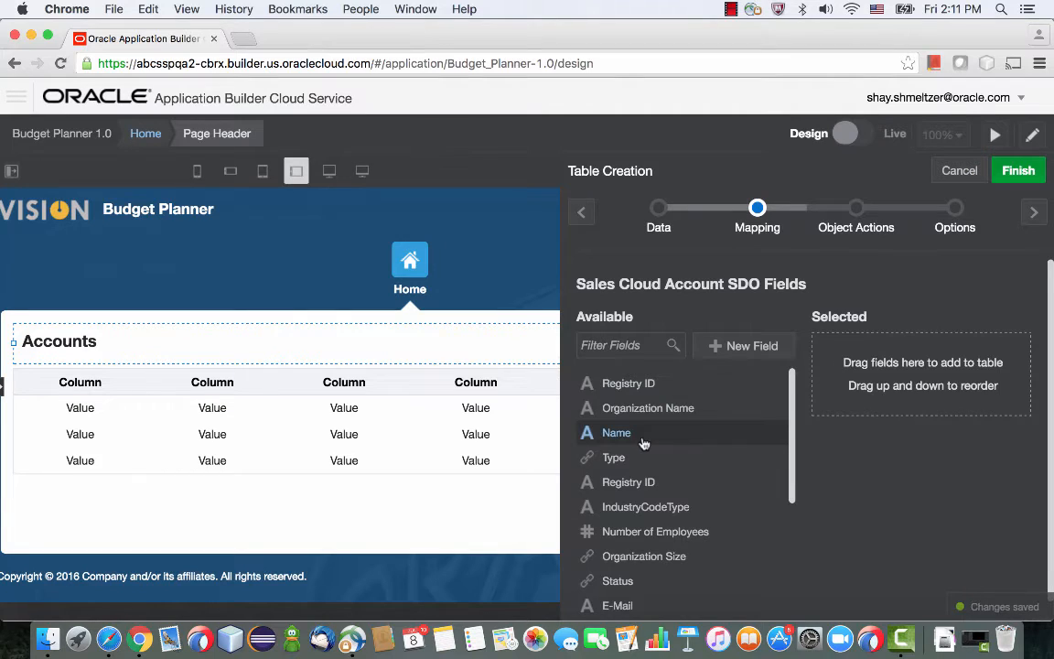
Map the Name, URL, Organization Size and State fields as the table's columns, in that order.
drag(643, 442, 850, 388)
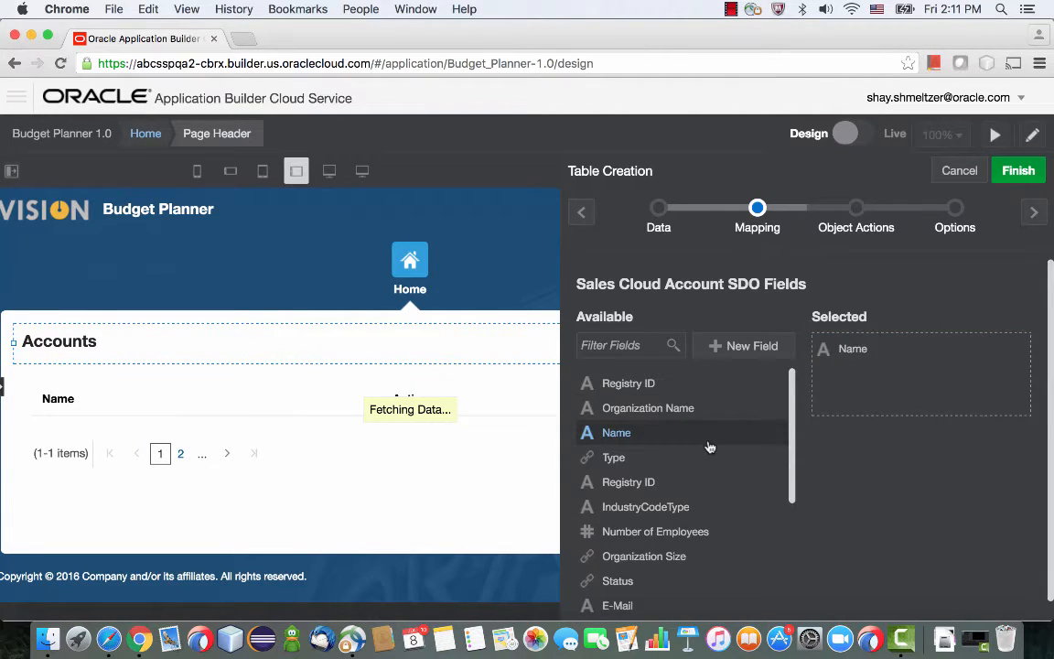
scroll(709, 447, down, 4)
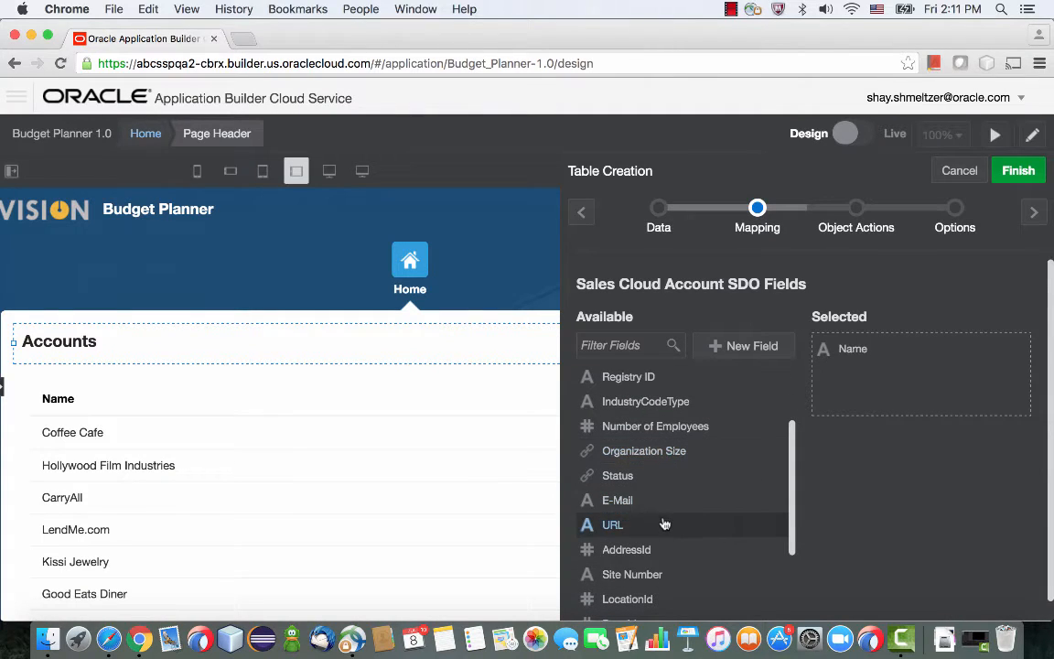
drag(665, 523, 905, 370)
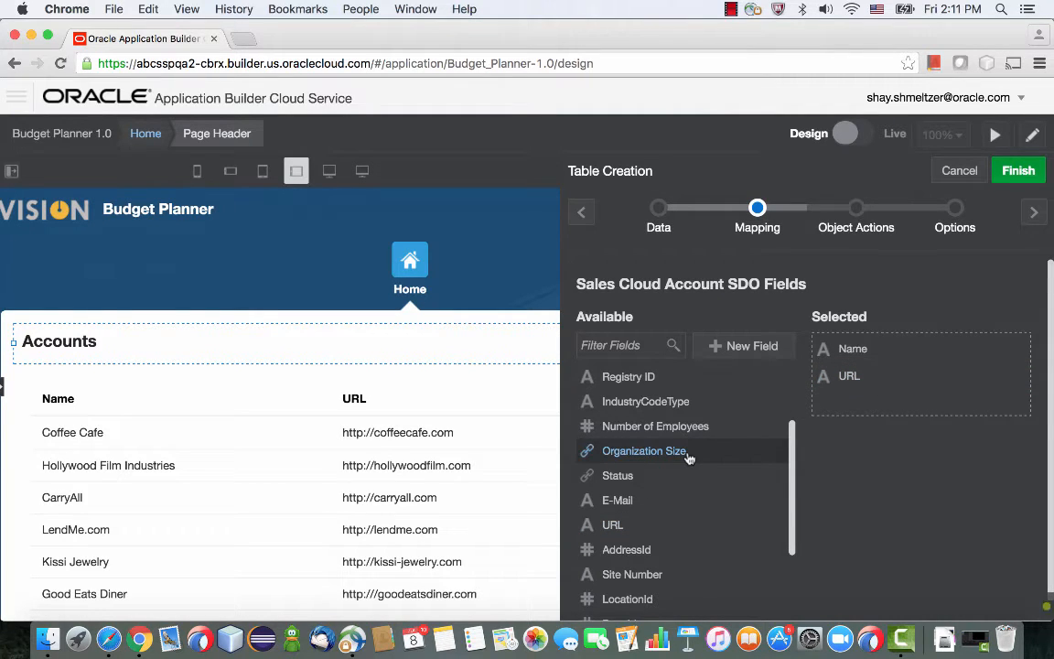
drag(689, 457, 912, 404)
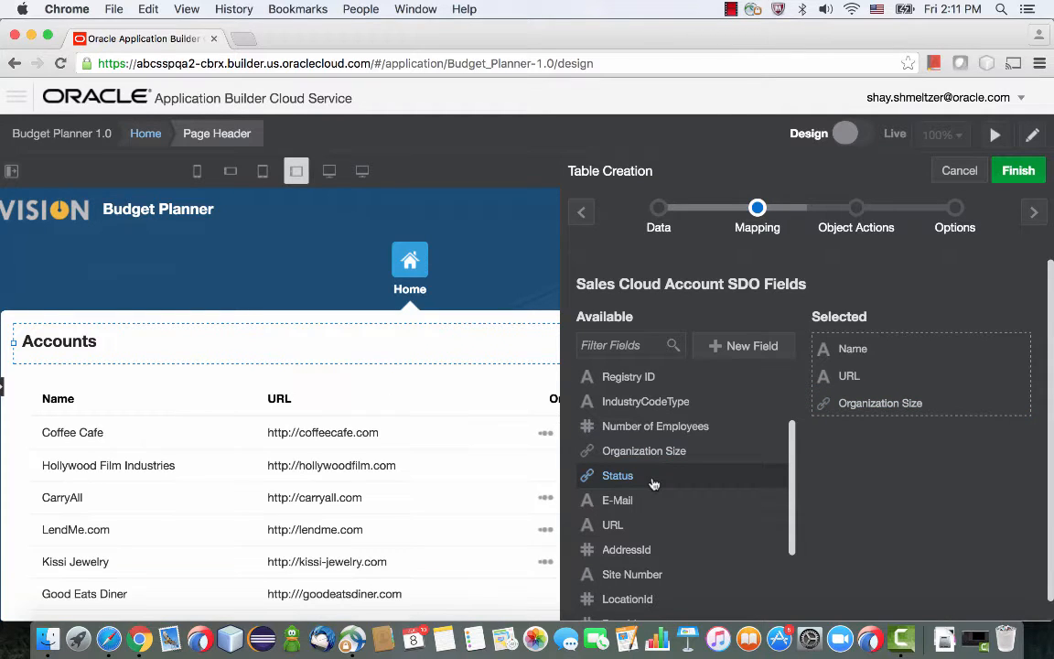
scroll(653, 483, down, 5)
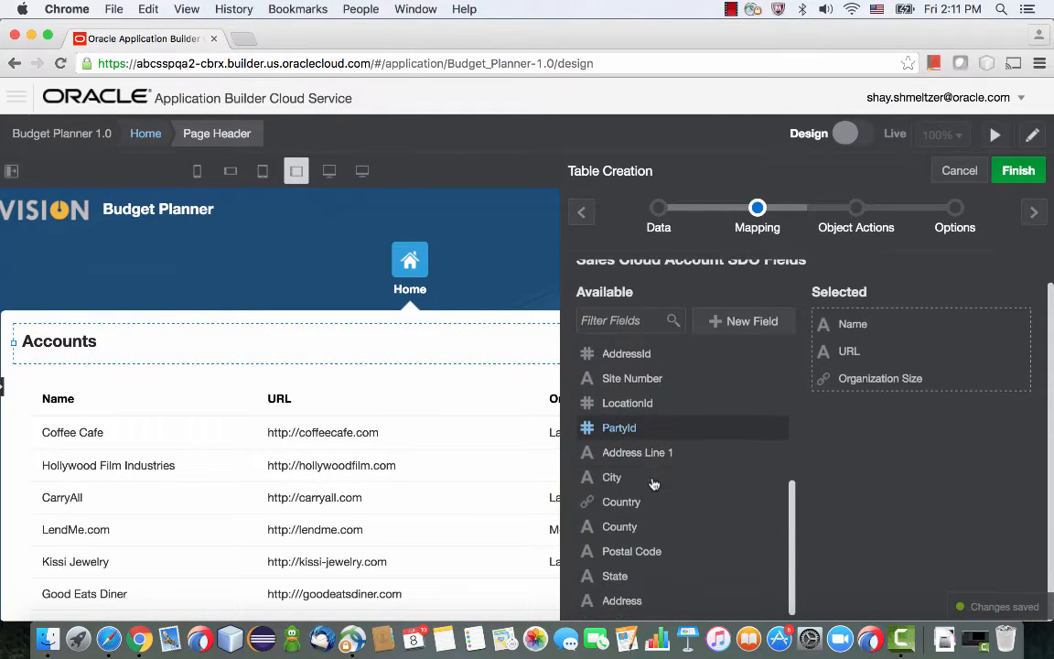
drag(623, 574, 888, 409)
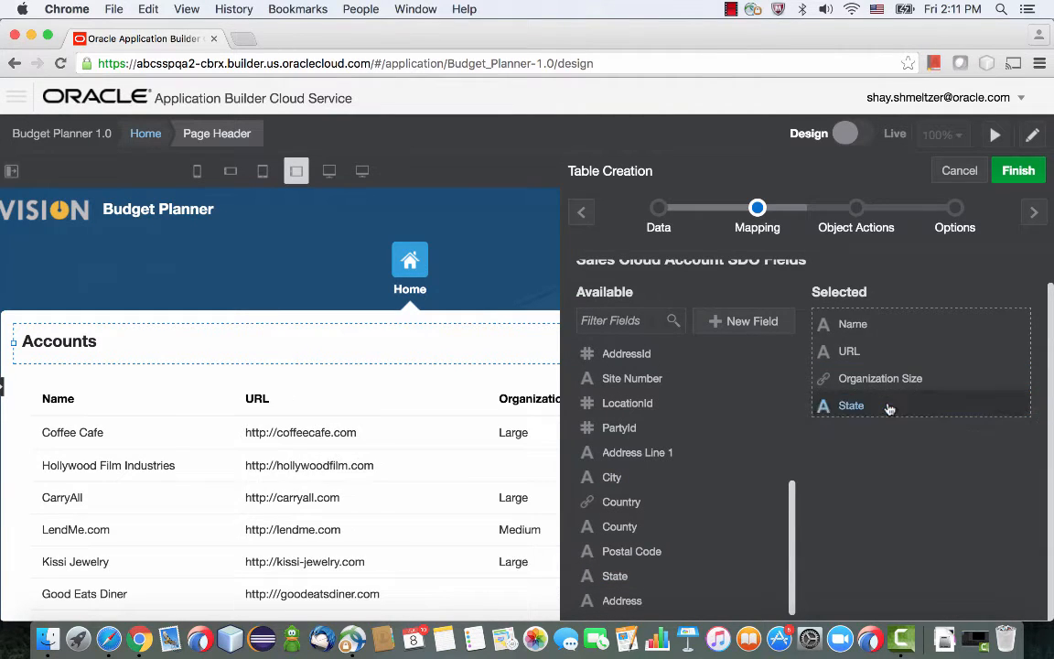
Set Name as the field to link on for the table's Edit action and proceed to the table options.
click(1033, 214)
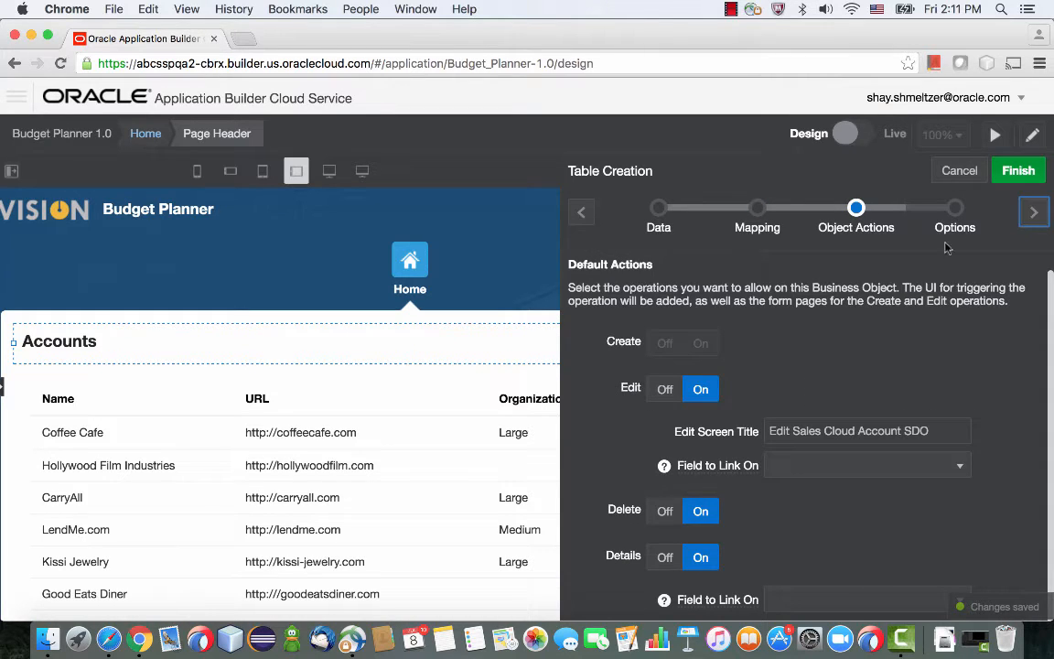
click(805, 470)
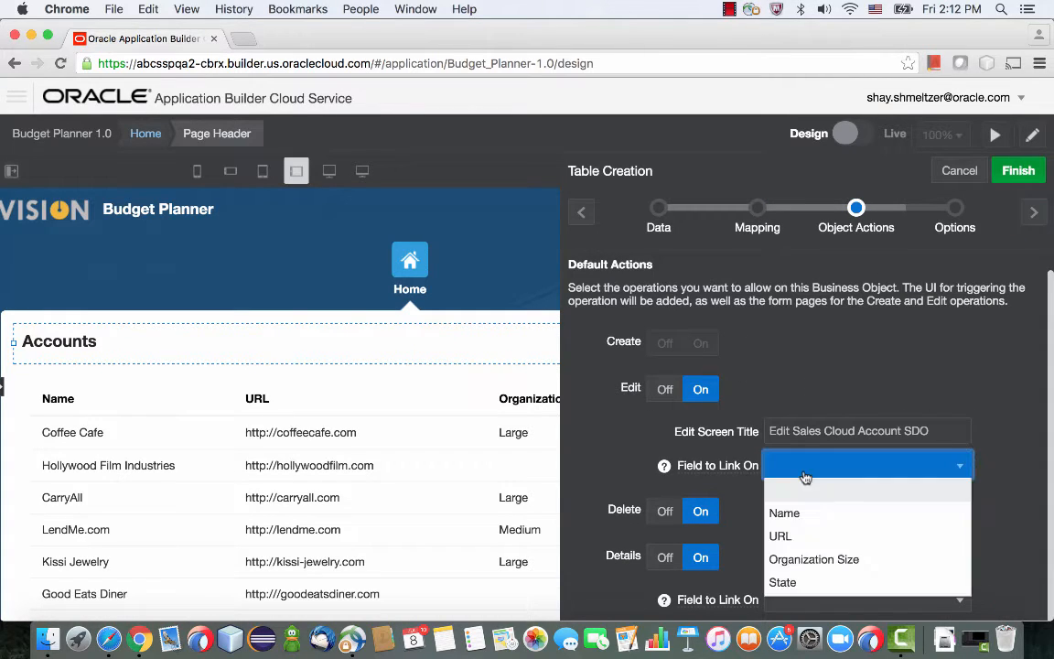
click(804, 513)
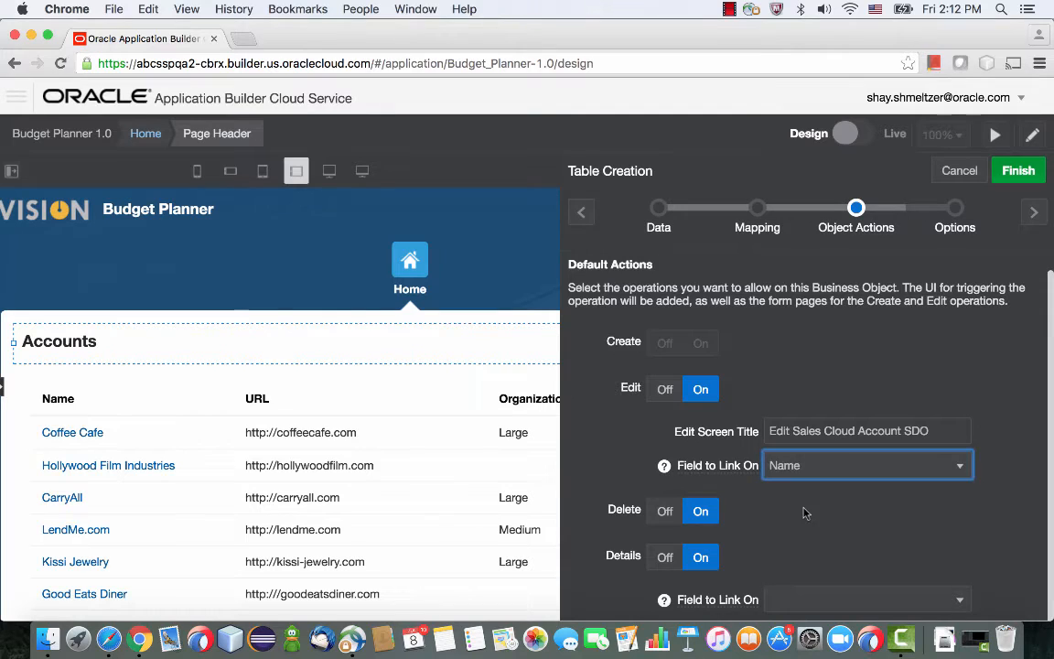
click(1031, 215)
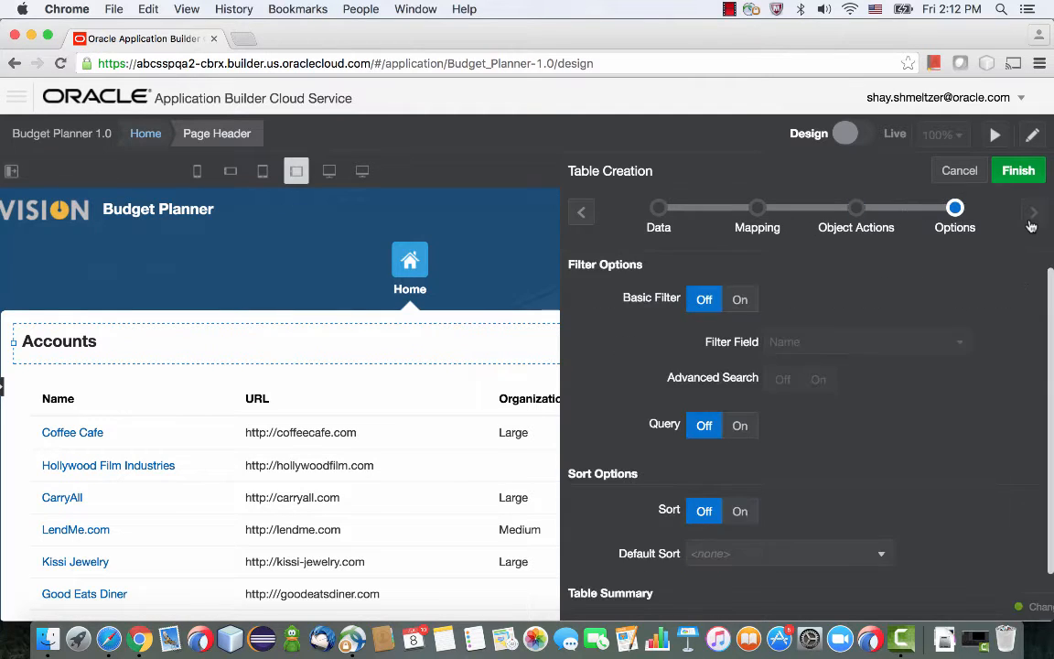
Turn on the table's basic filter on Name, add a query for Organization Size equals LARGE, and finish the table.
click(741, 300)
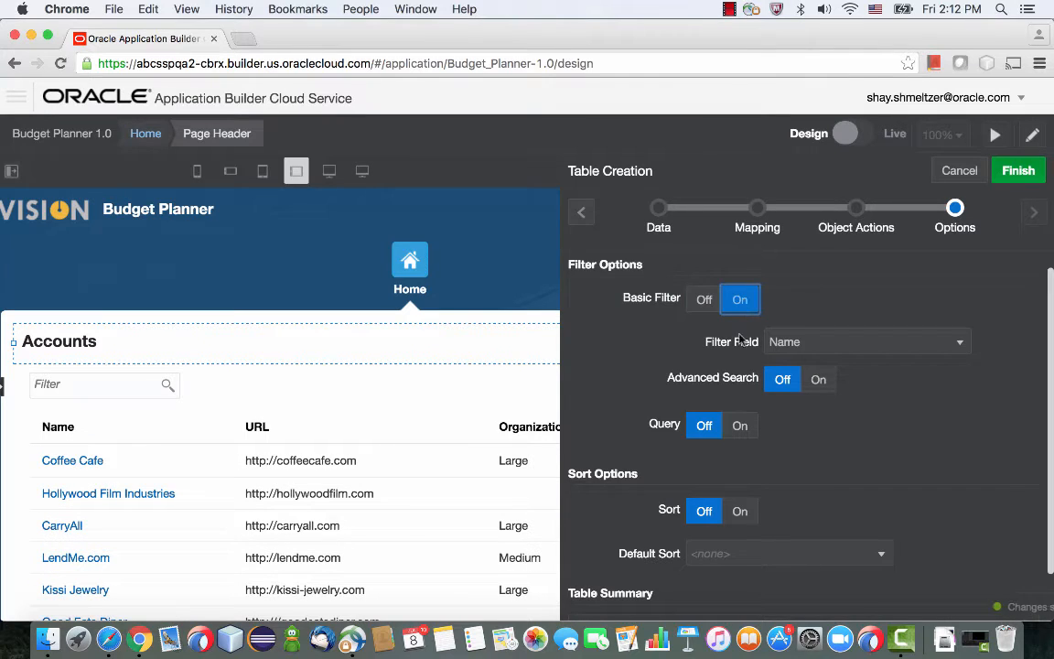
click(742, 429)
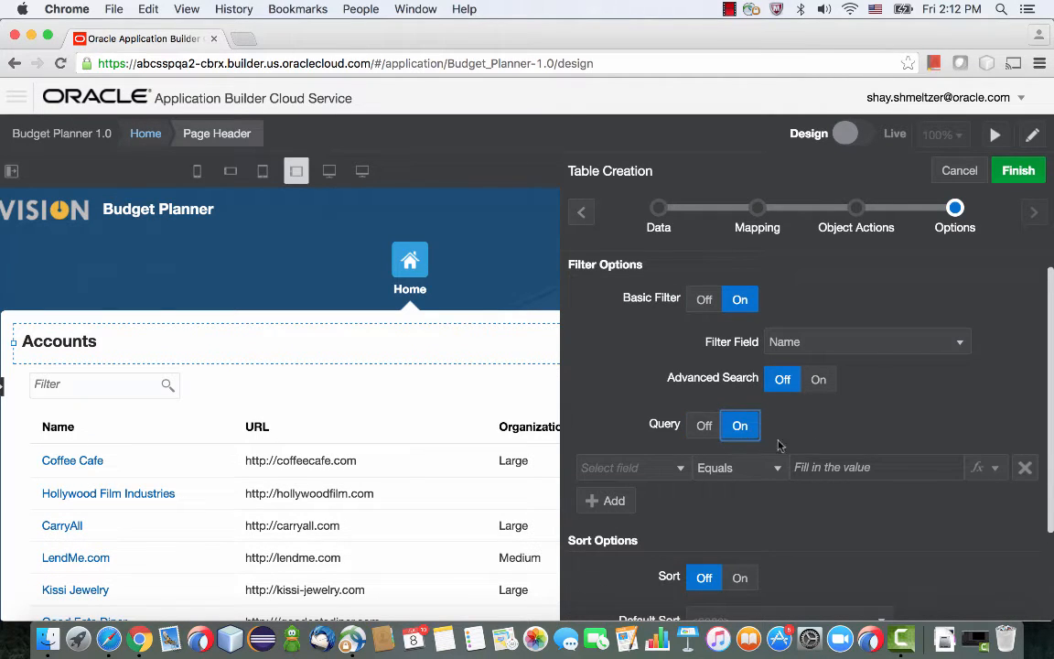
click(649, 467)
scroll(647, 441, down, 1)
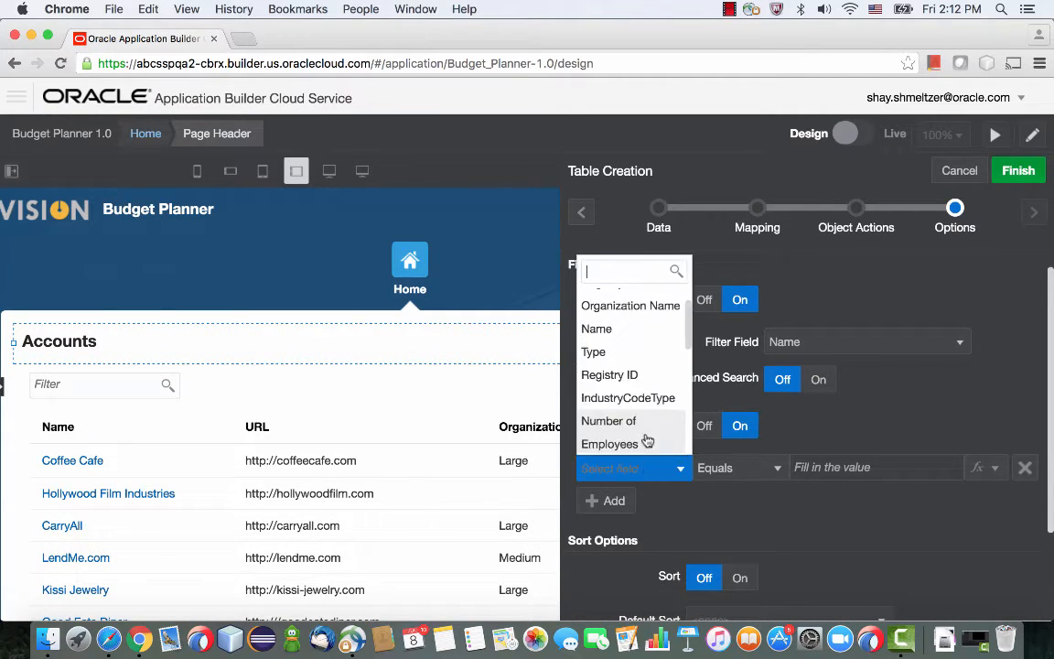
scroll(647, 439, down, 3)
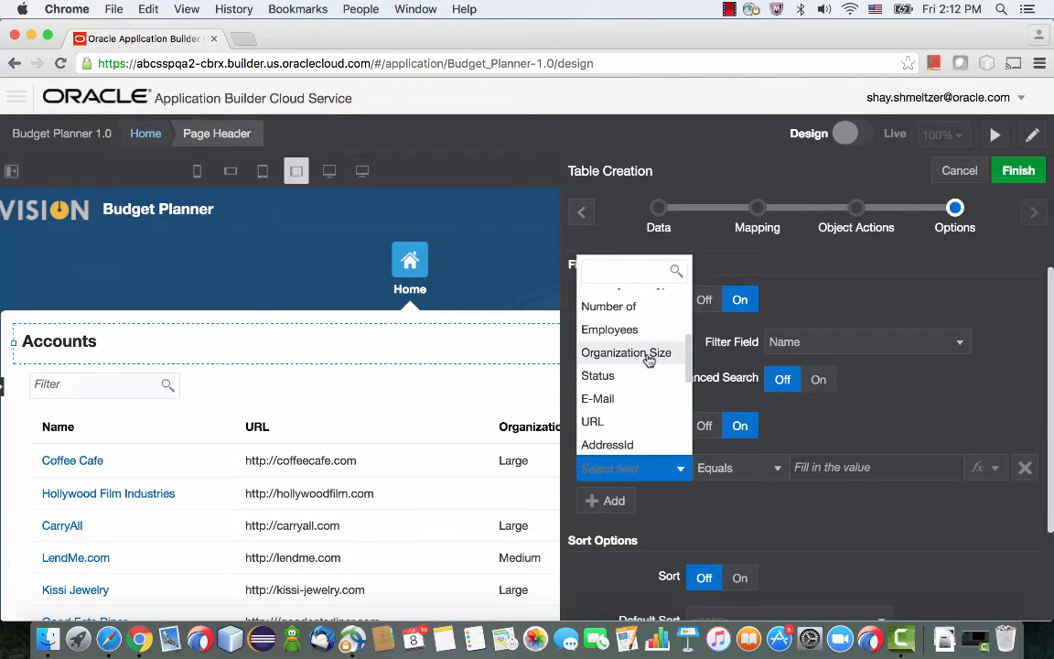
click(647, 363)
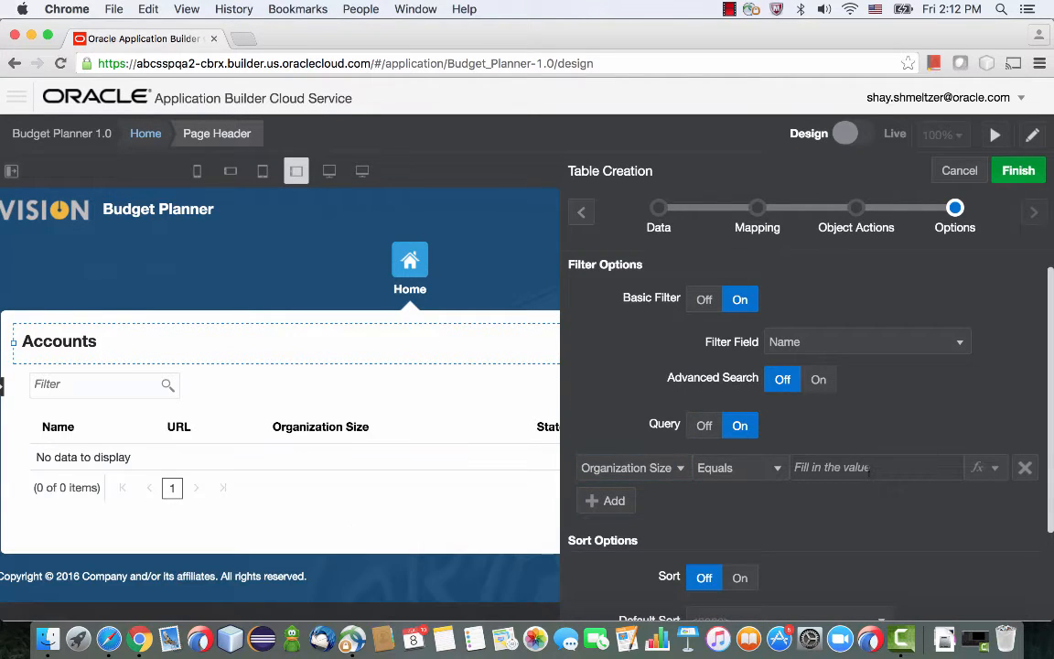
click(869, 469)
text(LARGE)
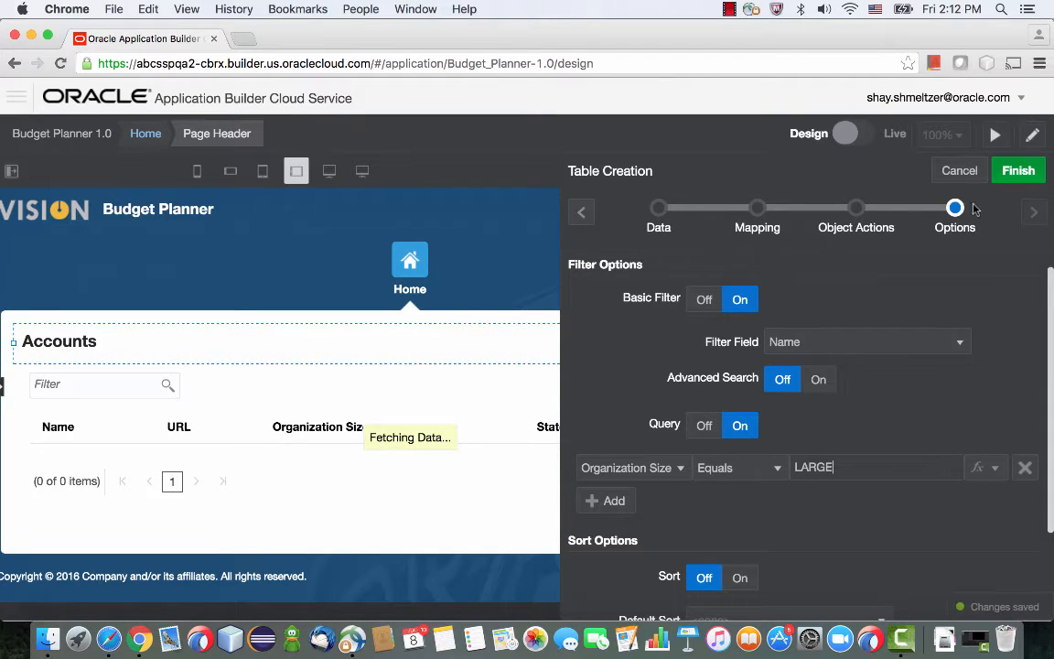
click(1023, 171)
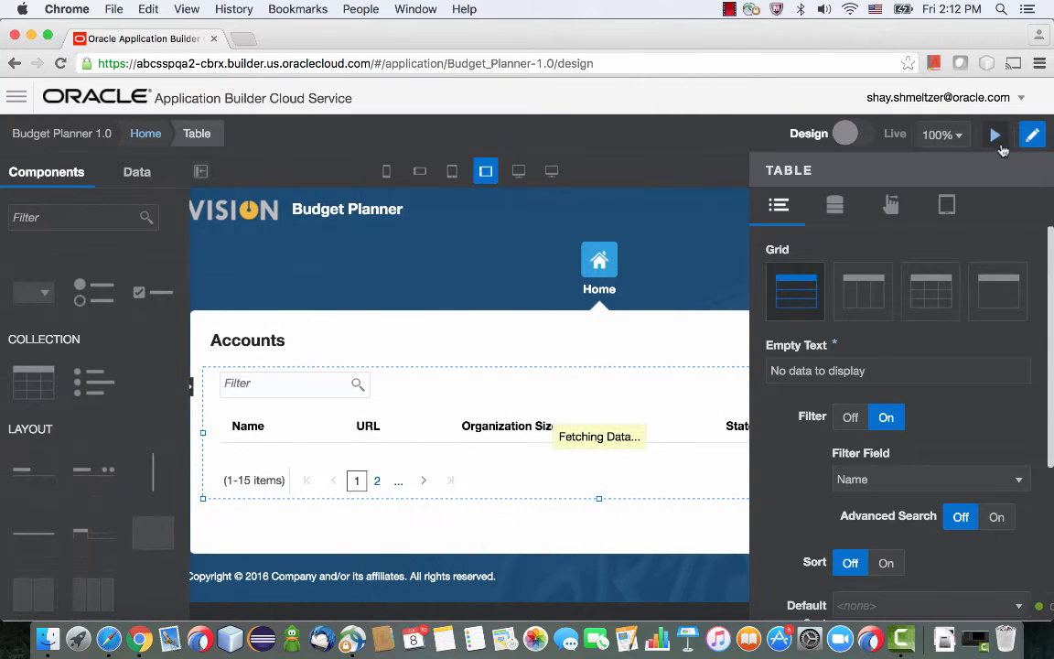
Run the application preview, open the CarryAll account, set its Organization Size to Medium, and save and close it.
click(996, 137)
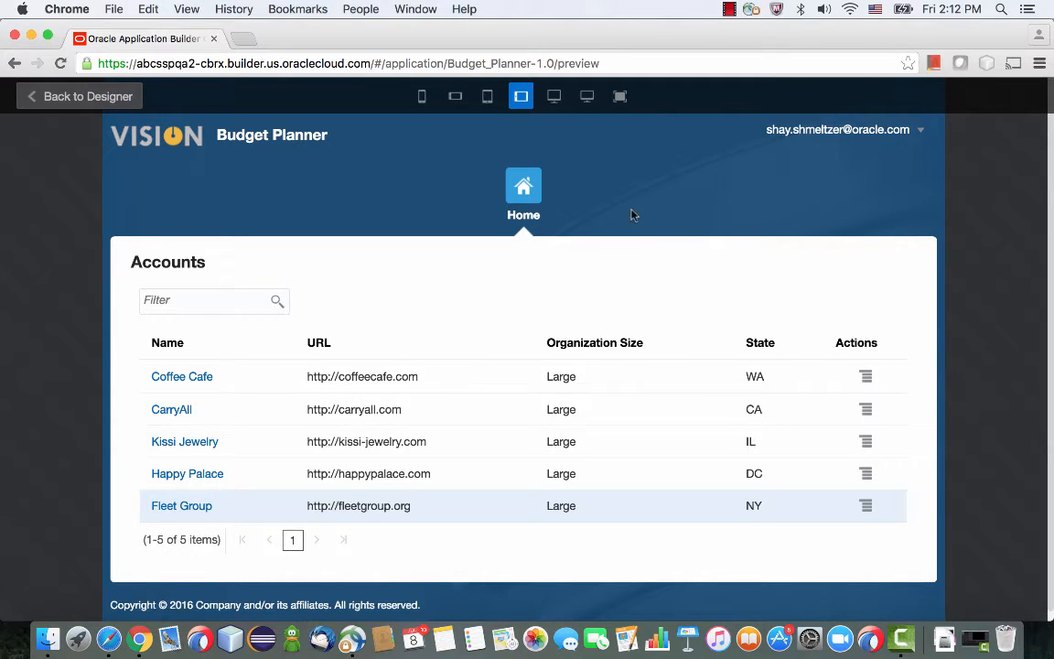
click(181, 413)
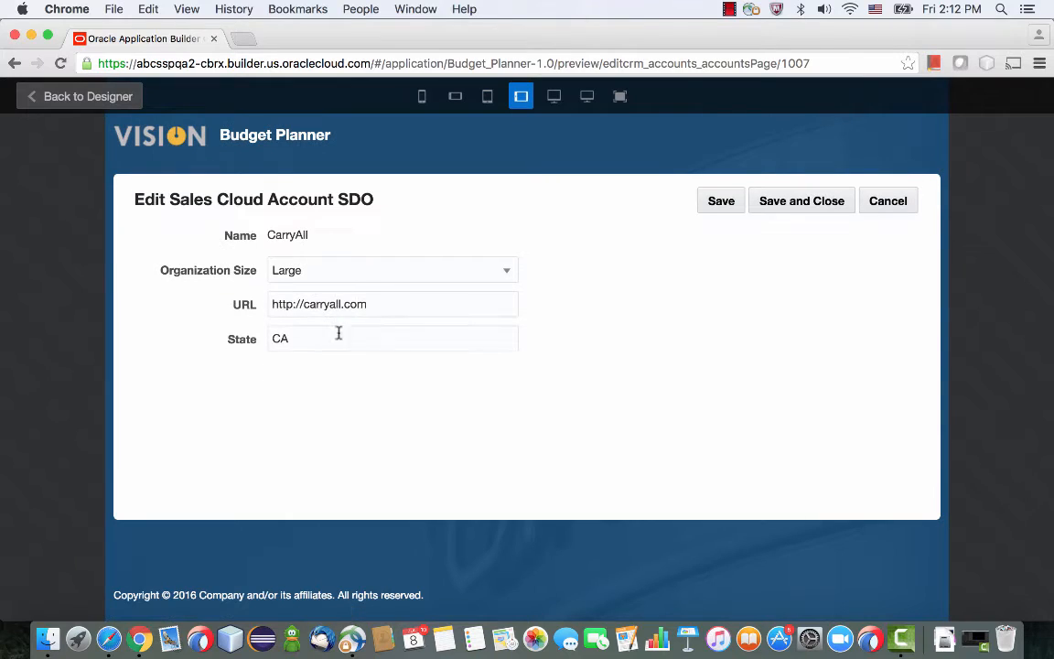
click(411, 275)
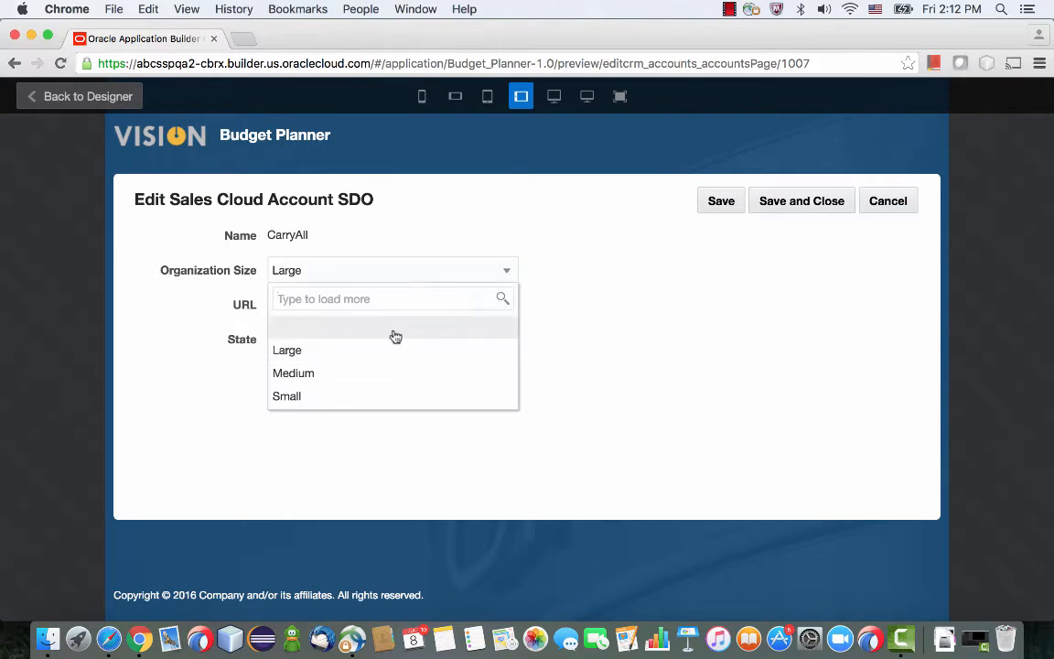
click(381, 378)
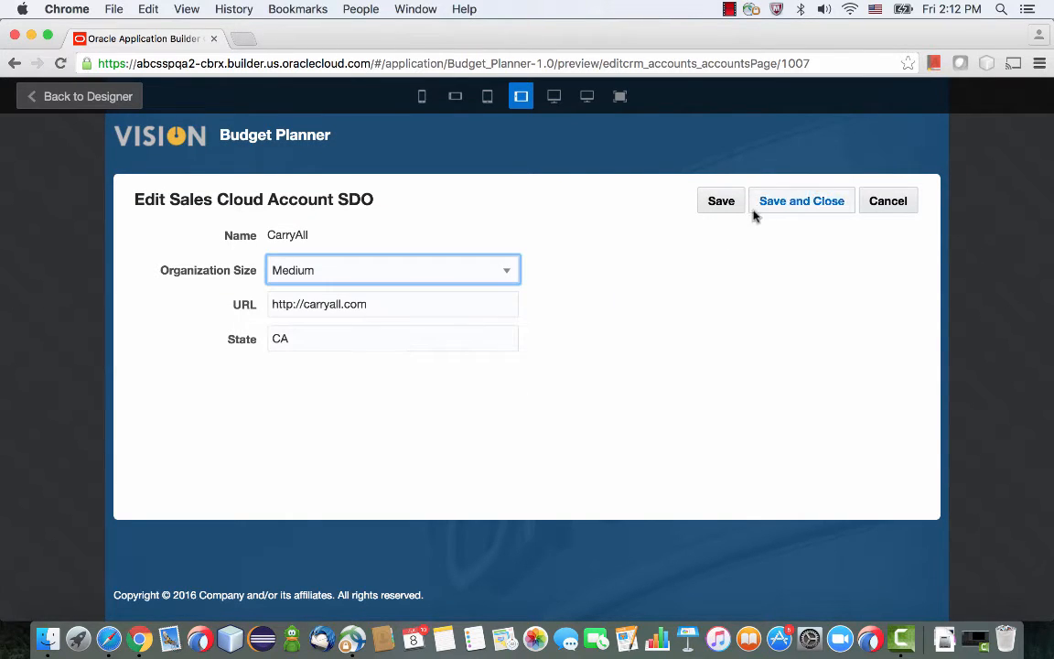
click(776, 210)
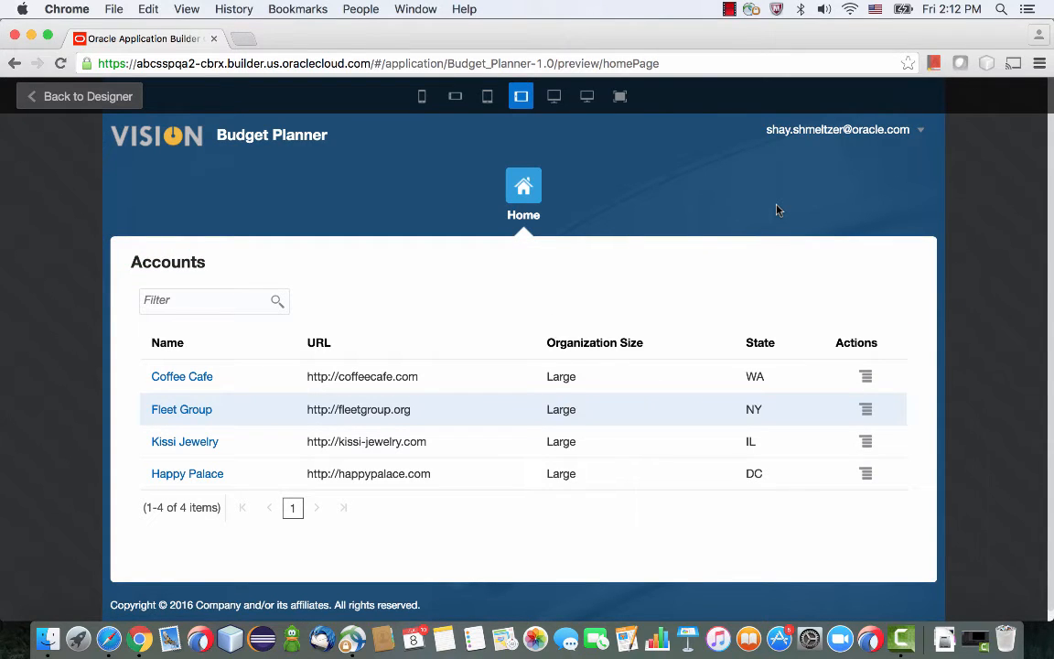
Filter the accounts by the name "Coff" and open the Coffee Cafe record's edit page.
click(202, 299)
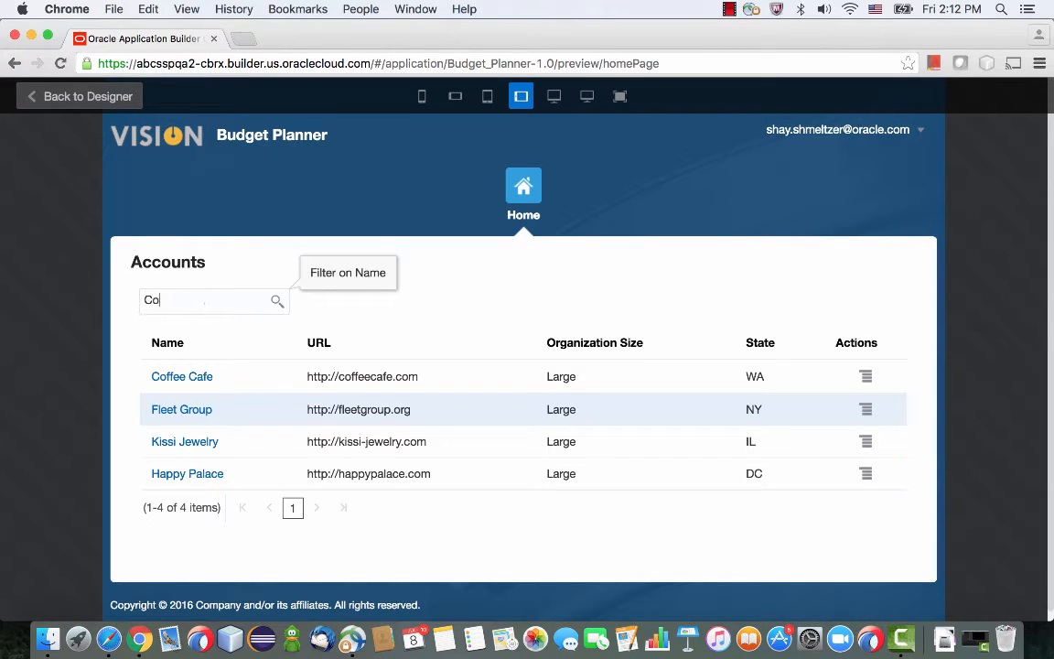
key(Return)
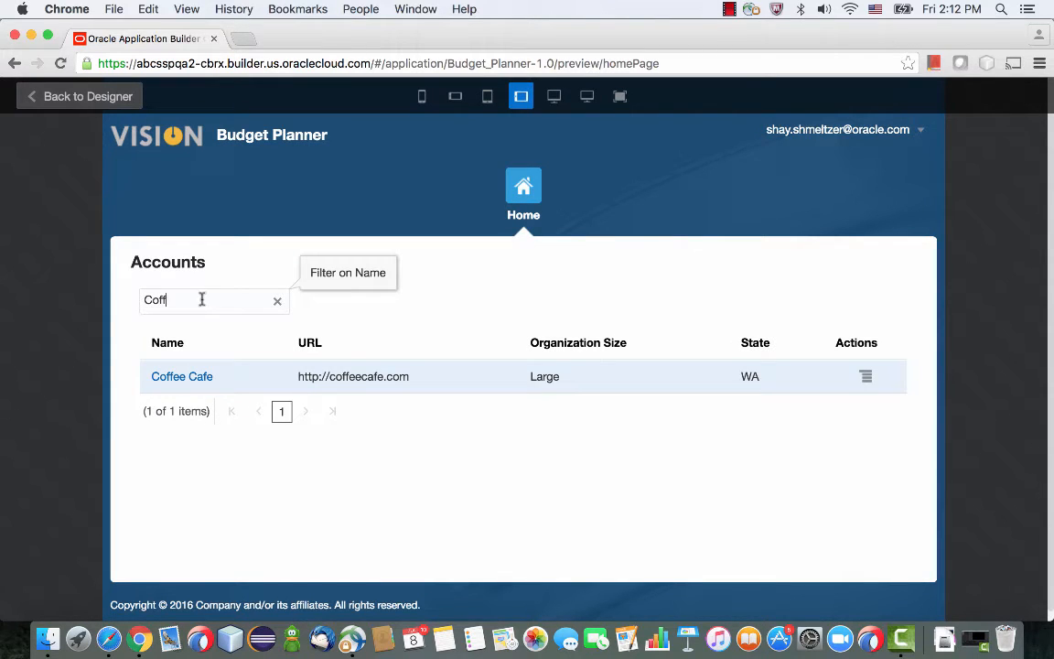
click(182, 377)
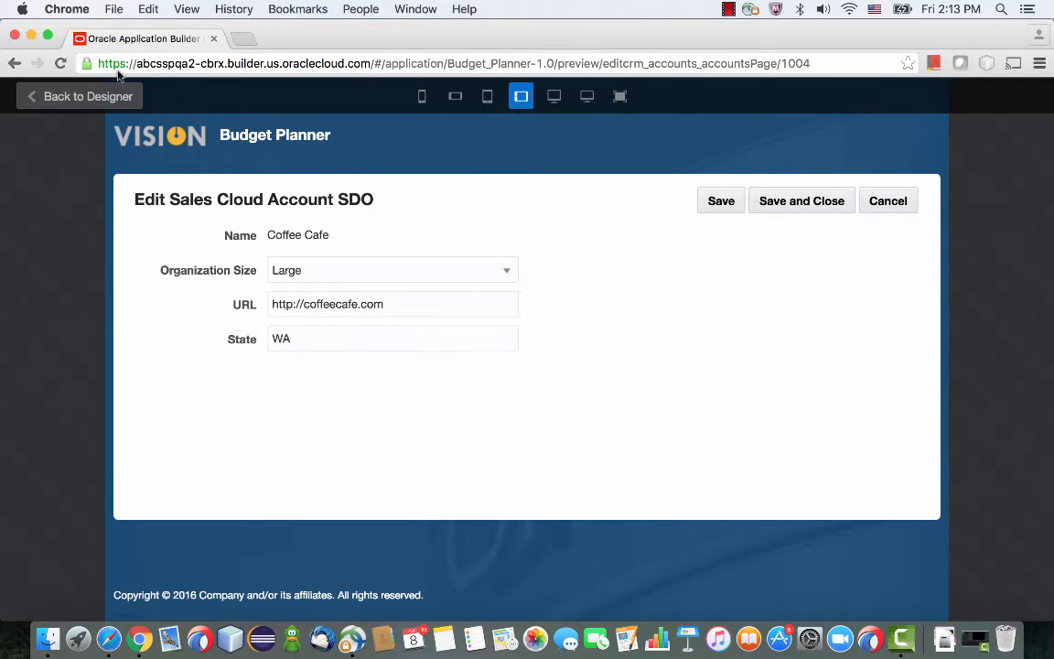
Return to the designer and add a two-column layout beneath the Edit Sales Cloud Account SDO header.
click(100, 96)
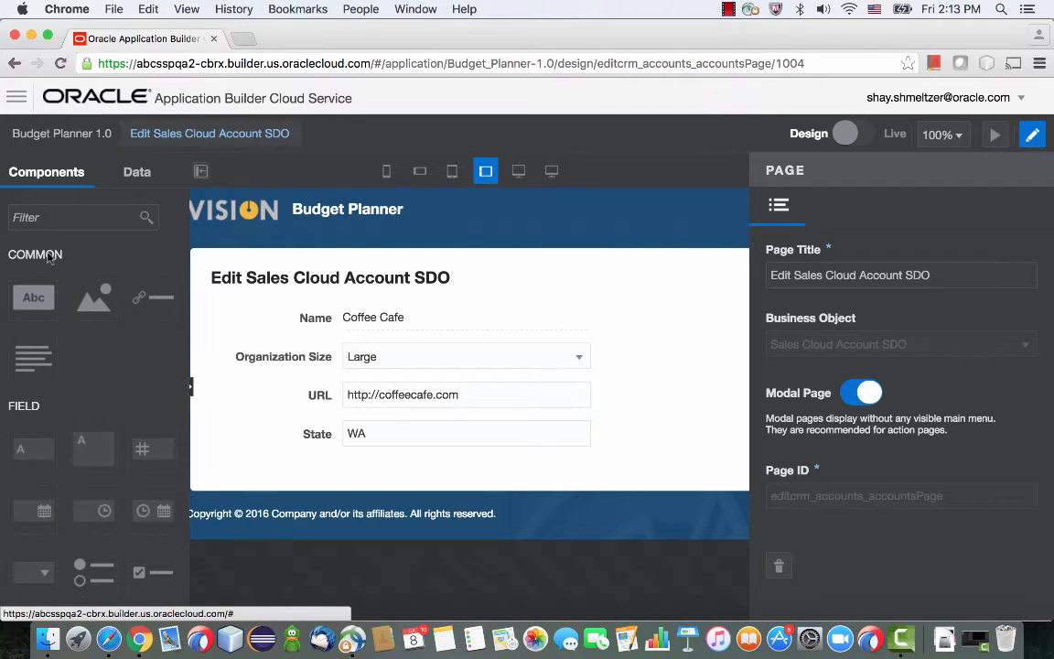
scroll(64, 370, down, 3)
scroll(64, 373, down, 8)
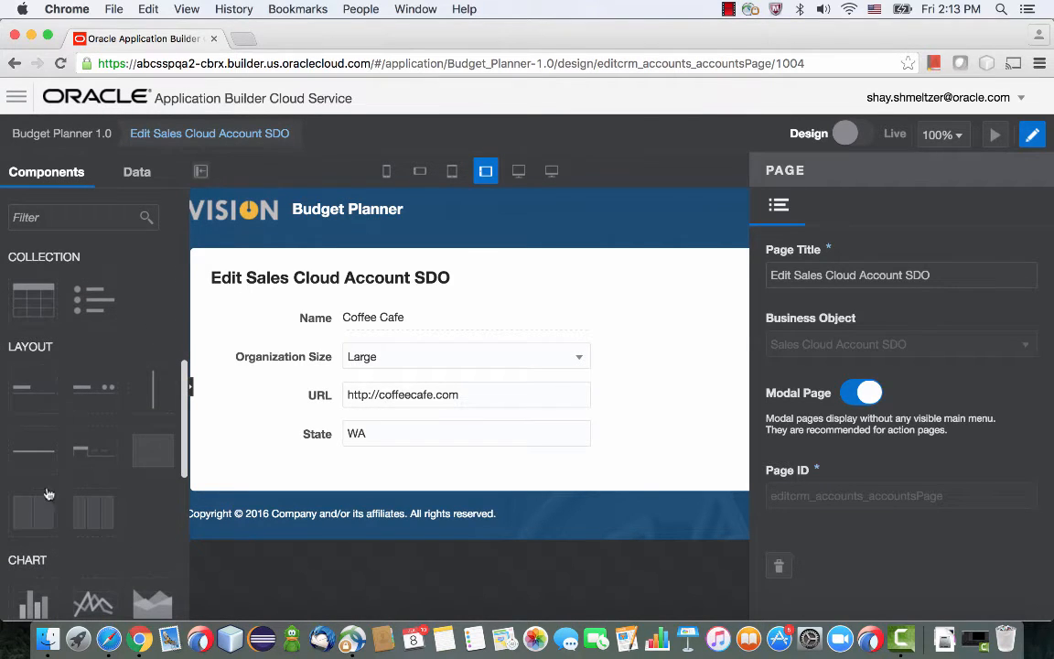
drag(33, 509, 358, 308)
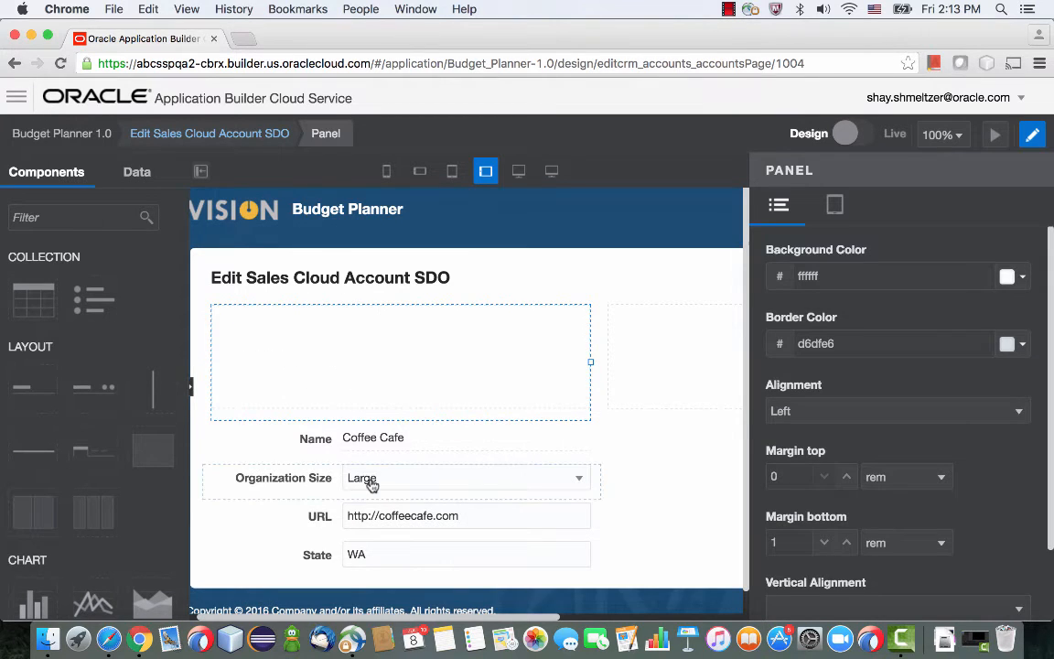
Move the Name, Organization Size and URL fields into the first column panel and the State field into the second.
drag(370, 437, 302, 363)
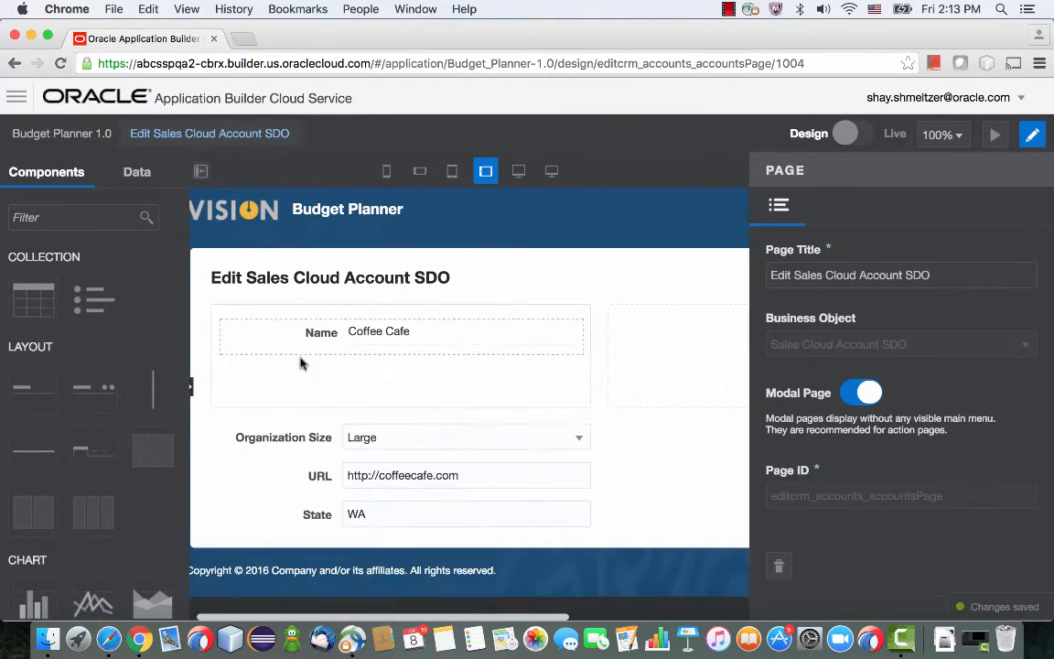
drag(367, 437, 346, 389)
drag(354, 436, 345, 407)
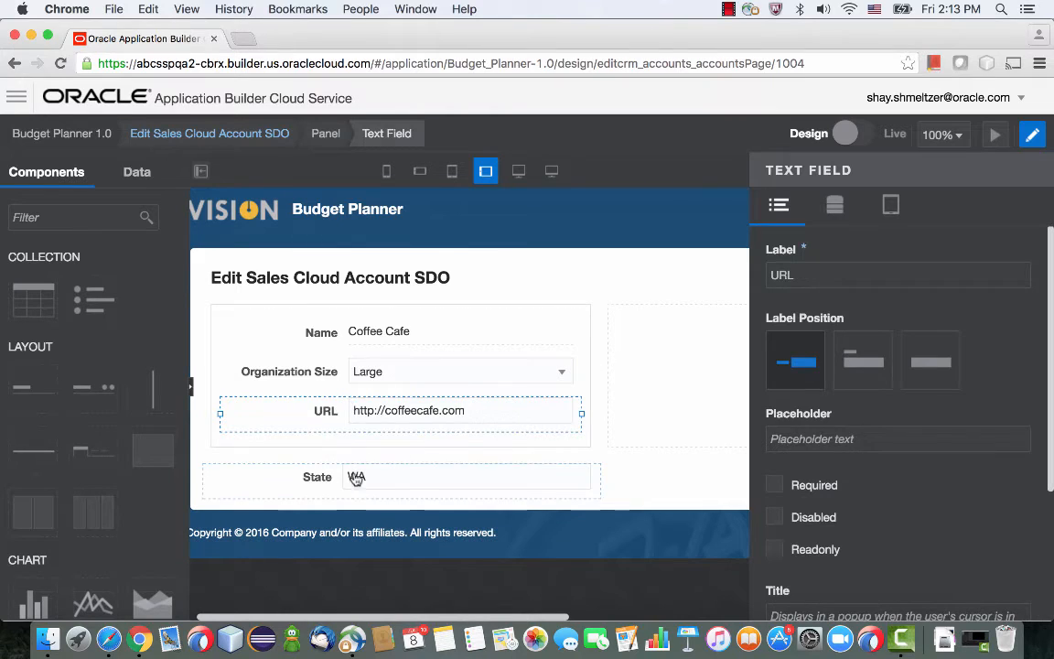
drag(360, 482, 635, 325)
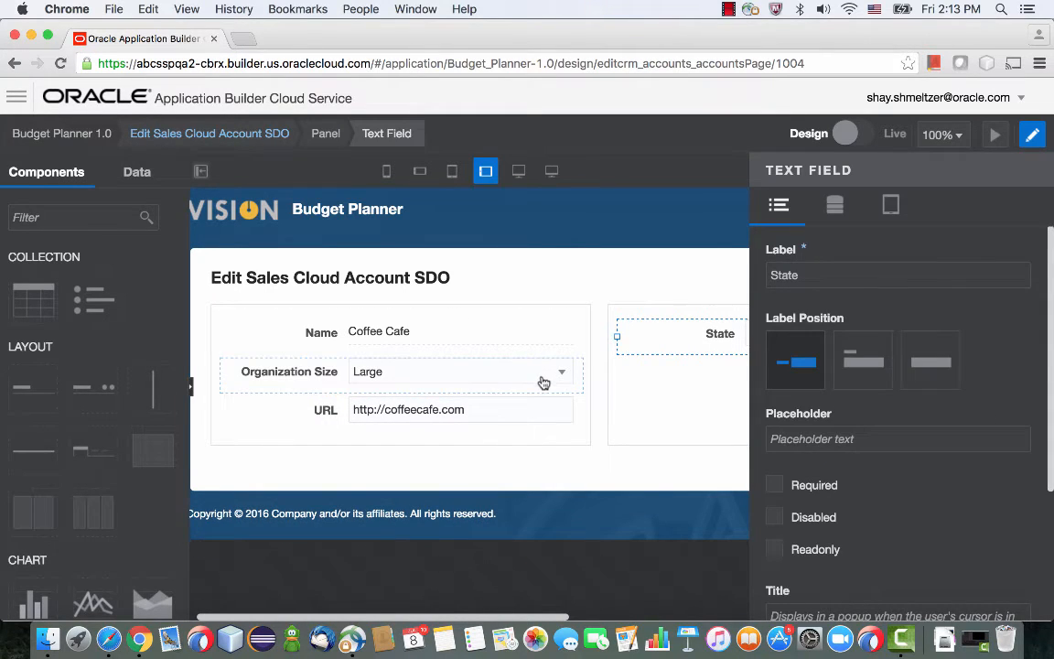
Add a Tabs component below the State field in the second column panel.
scroll(116, 404, down, 3)
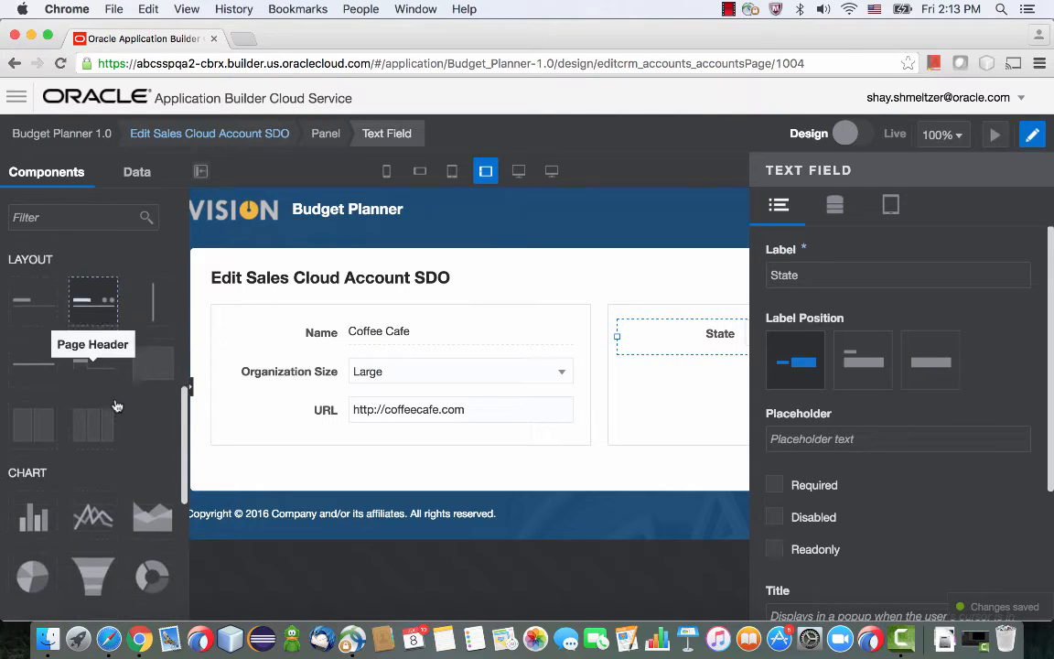
scroll(115, 404, down, 2)
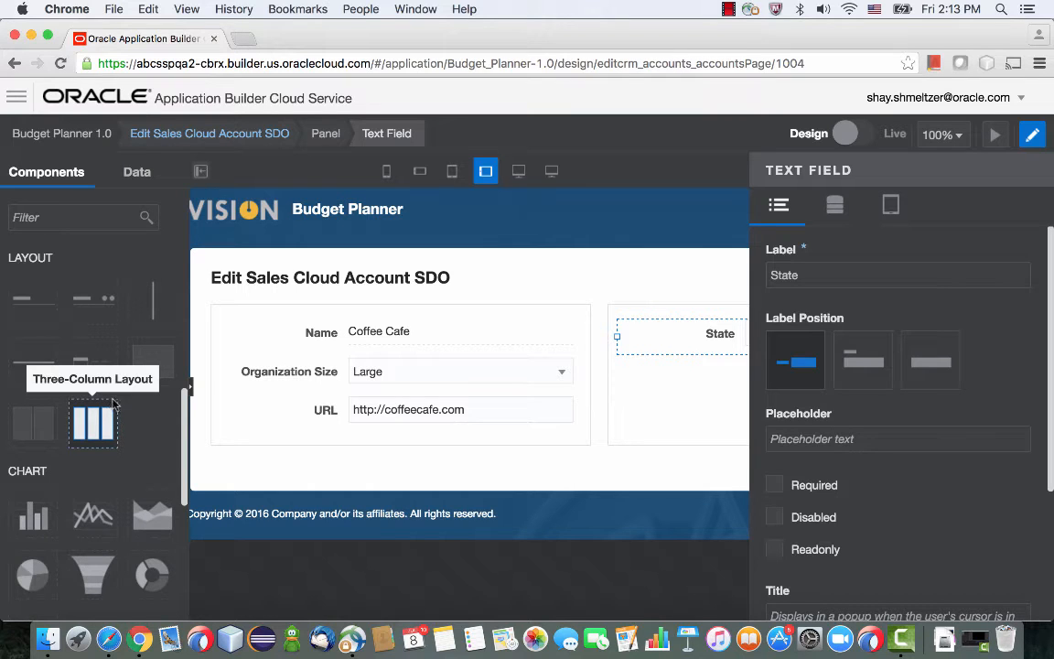
drag(92, 360, 635, 383)
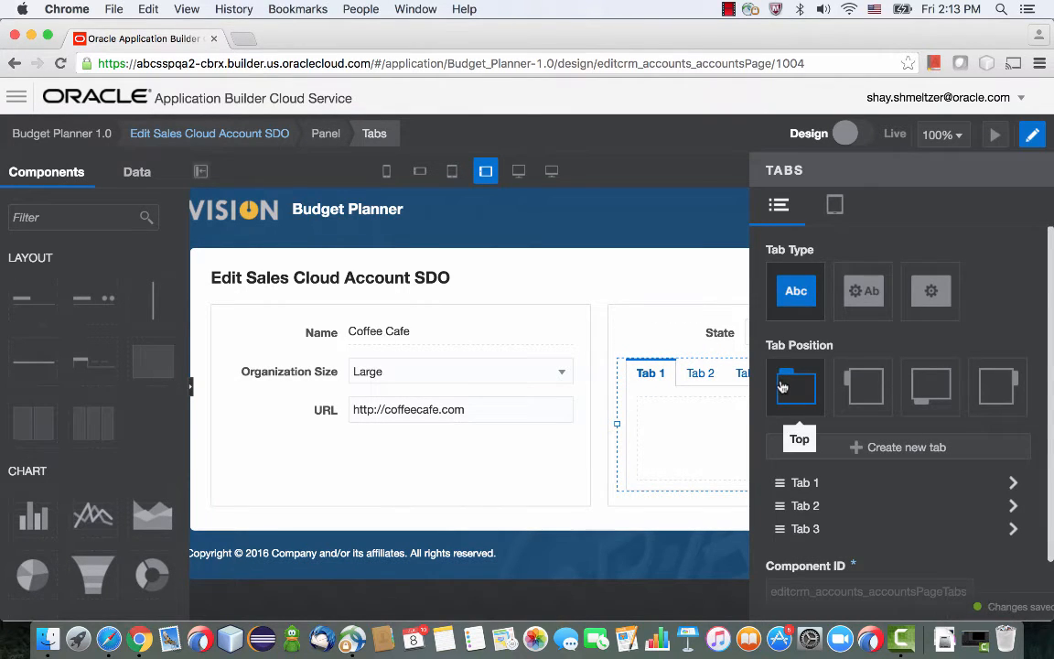
Label the first tab Remarks and the second tab Budget.
click(647, 382)
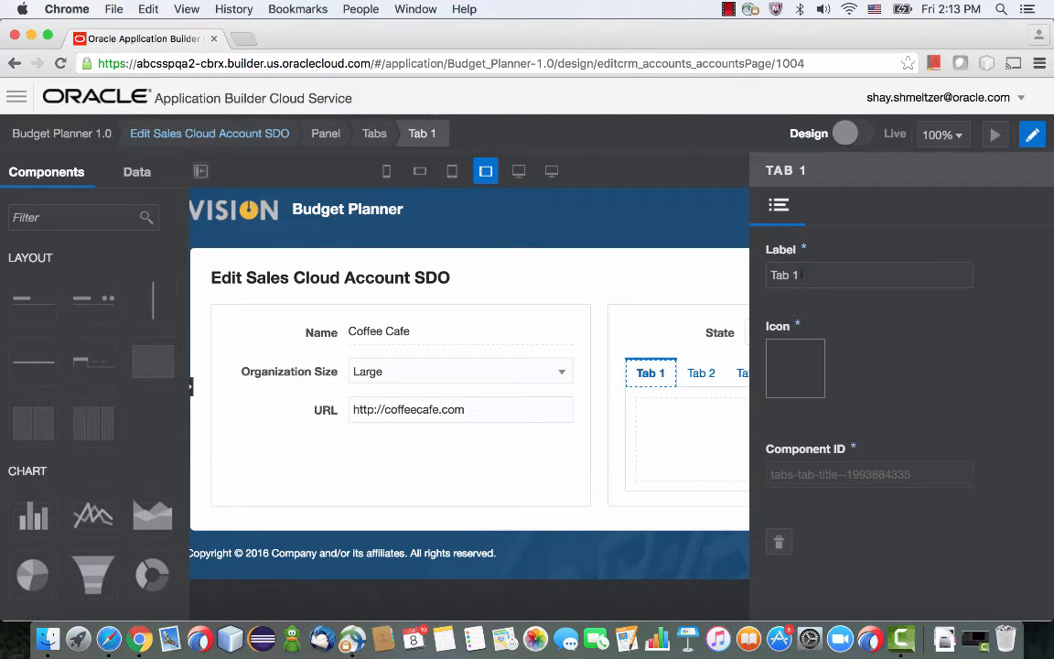
drag(804, 271, 748, 268)
text(Remarks)
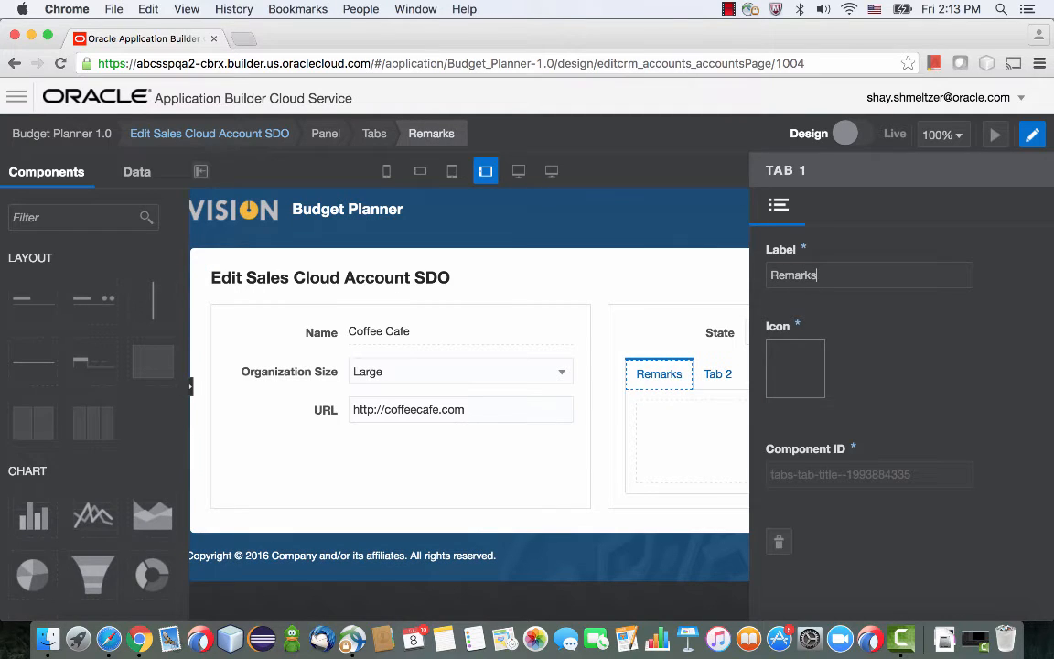
click(721, 376)
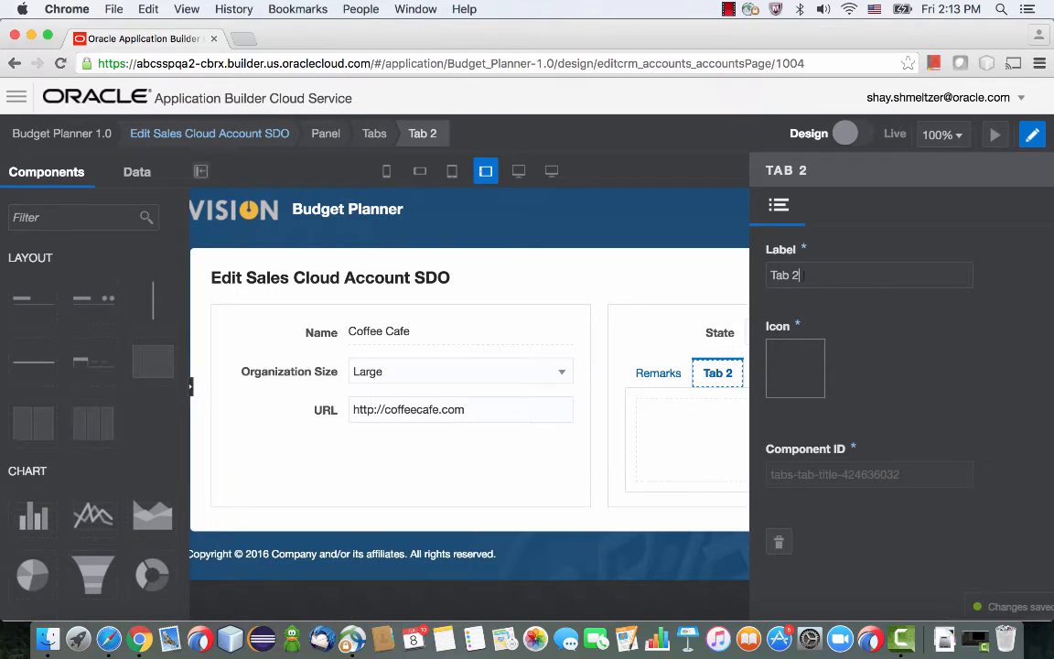
drag(805, 274, 767, 272)
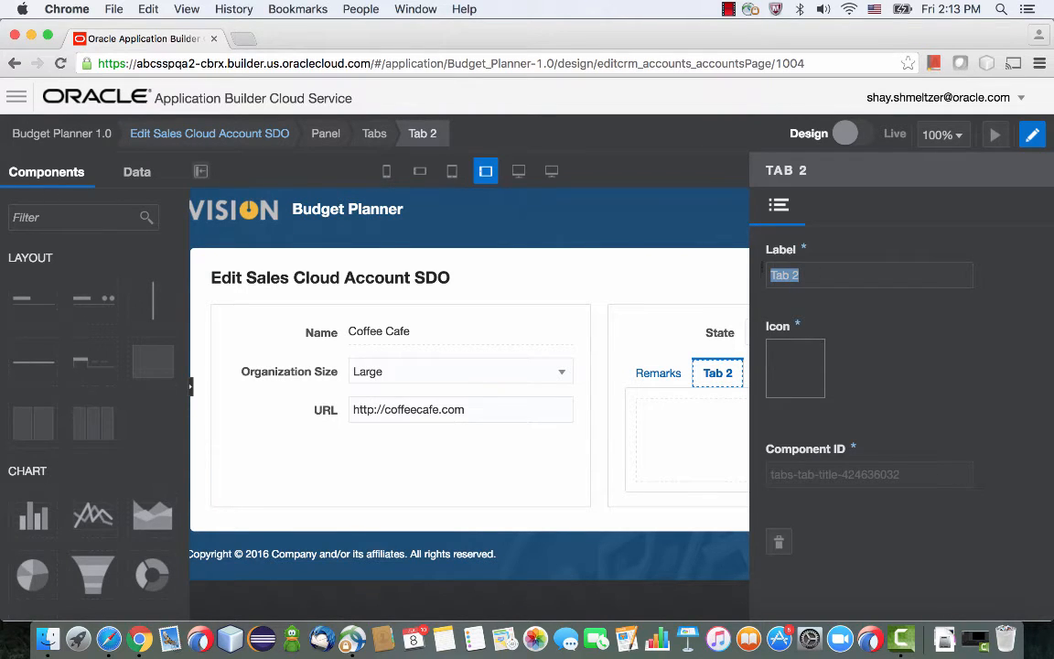
text(Budget)
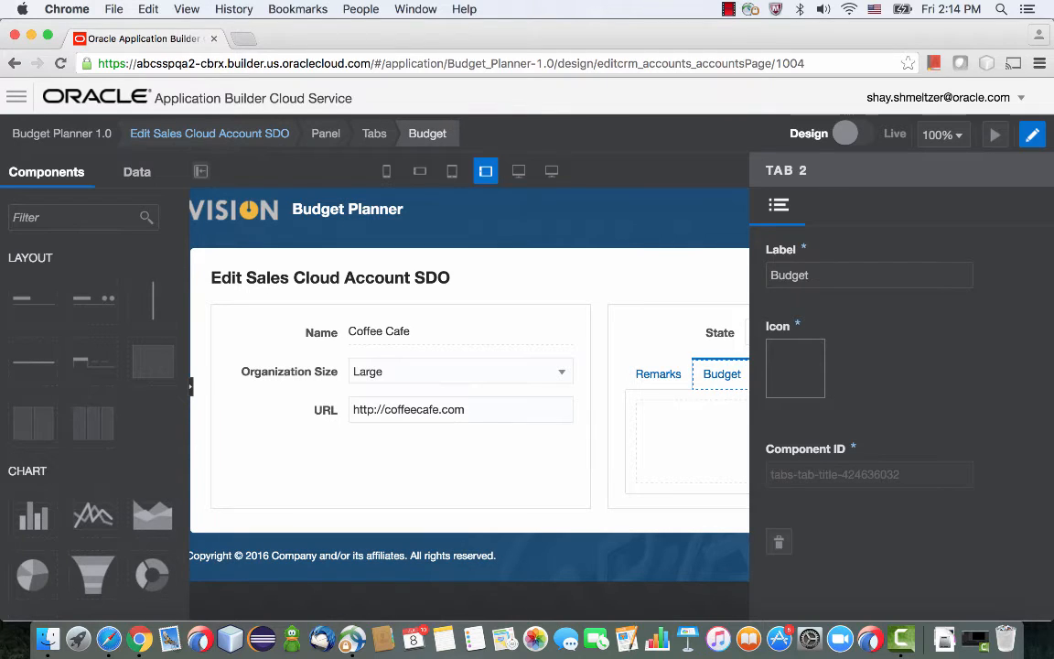
click(678, 426)
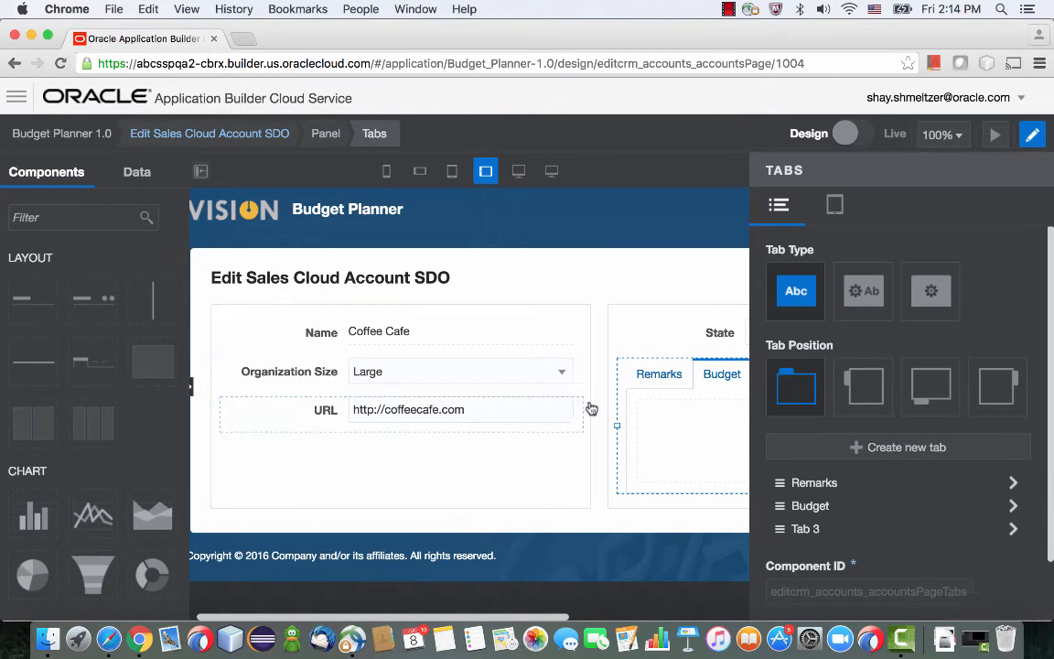
Add a Text Area to the Remarks tab, labelled Budget Remarks and bound to a new field of the Sales Cloud Account SDO.
click(660, 377)
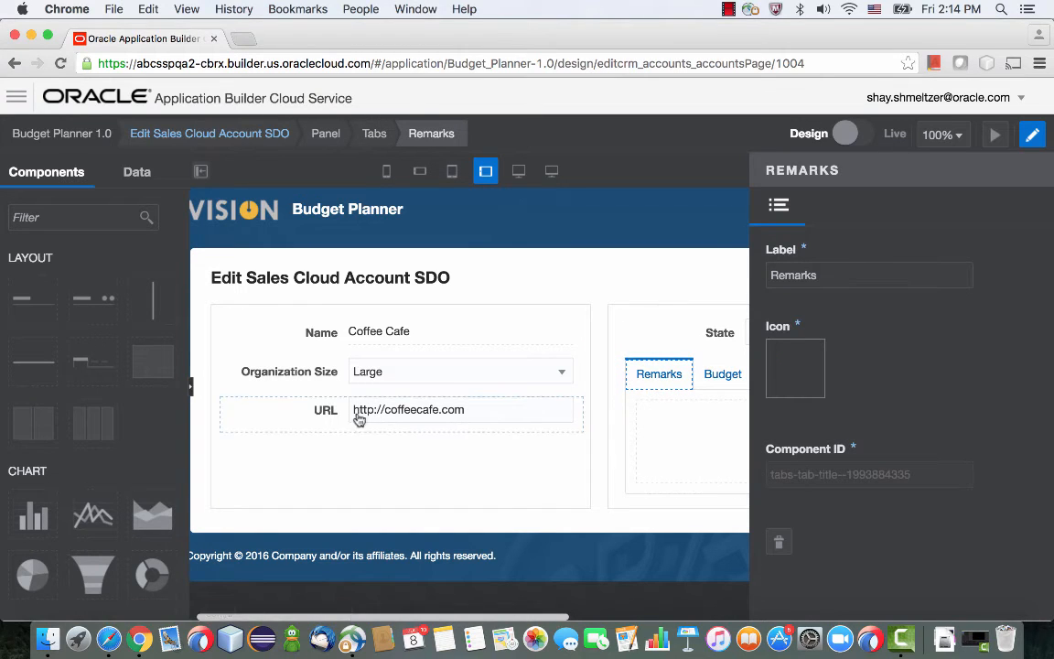
scroll(127, 419, up, 5)
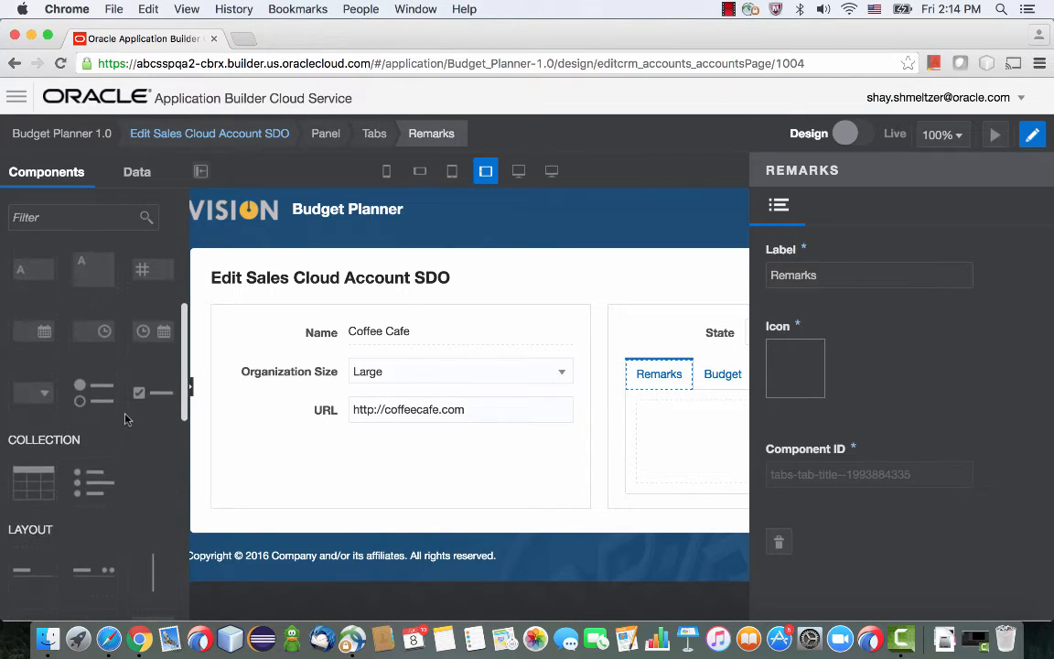
scroll(126, 419, up, 3)
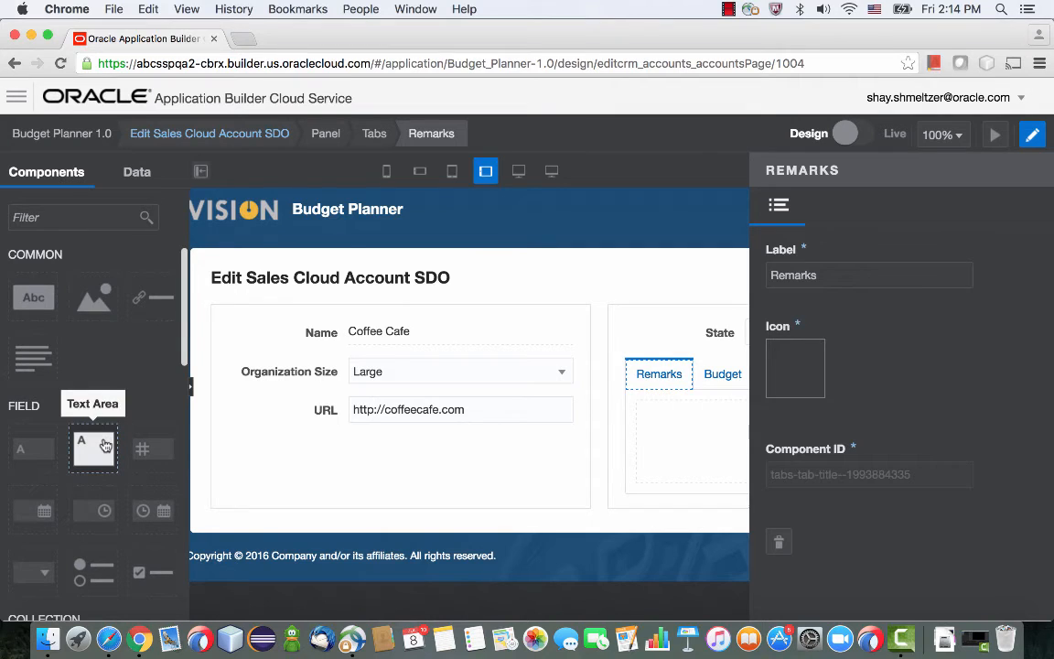
drag(105, 445, 645, 424)
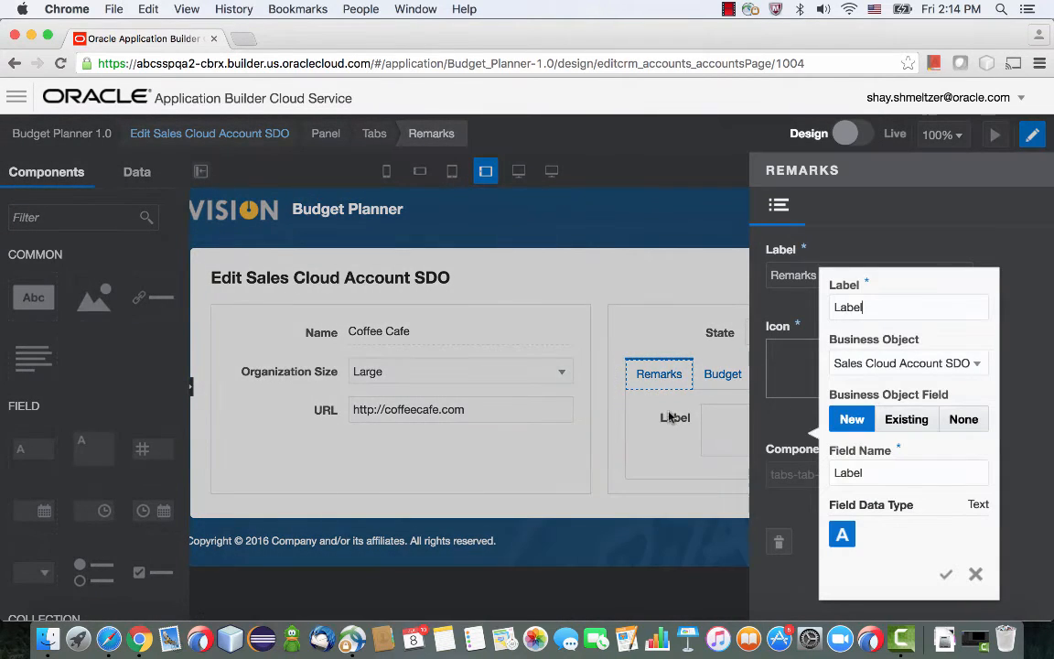
double_click(874, 309)
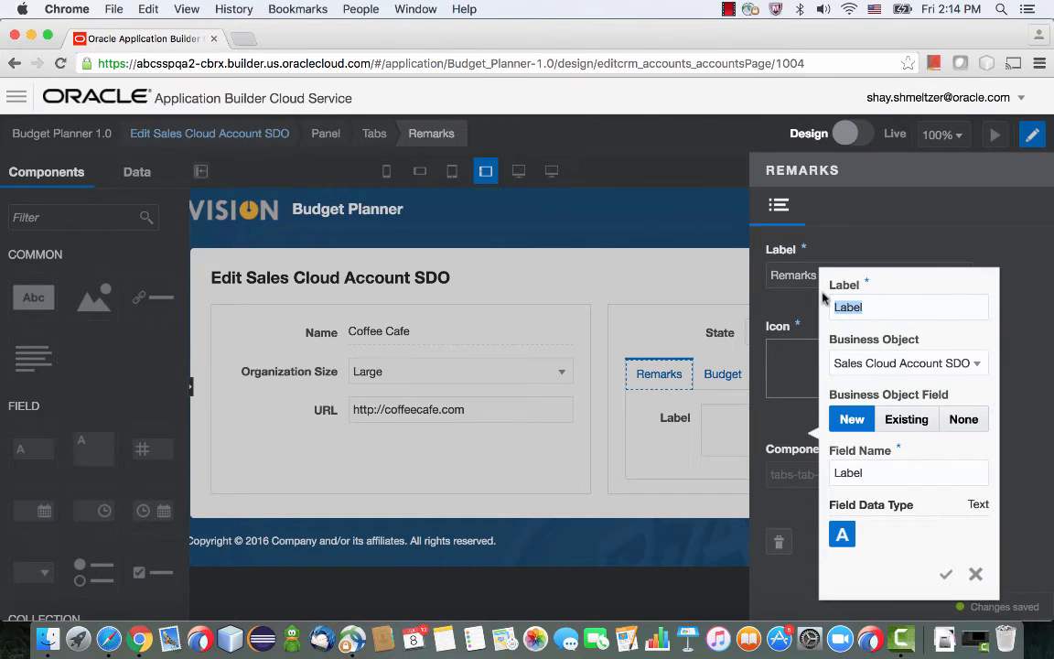
text(Budget Reme)
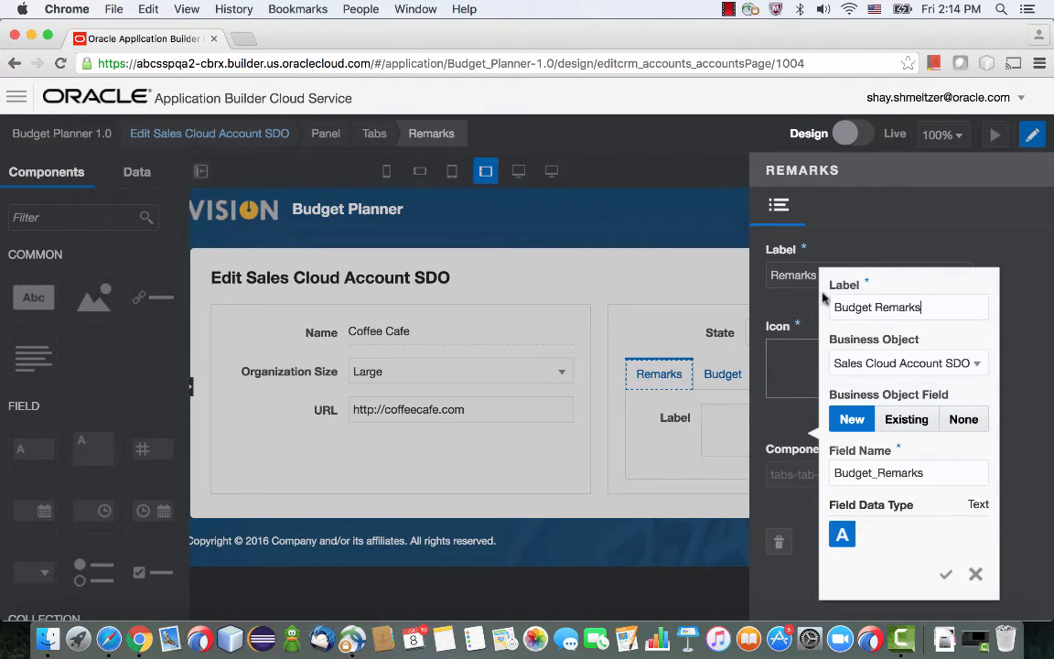
click(945, 574)
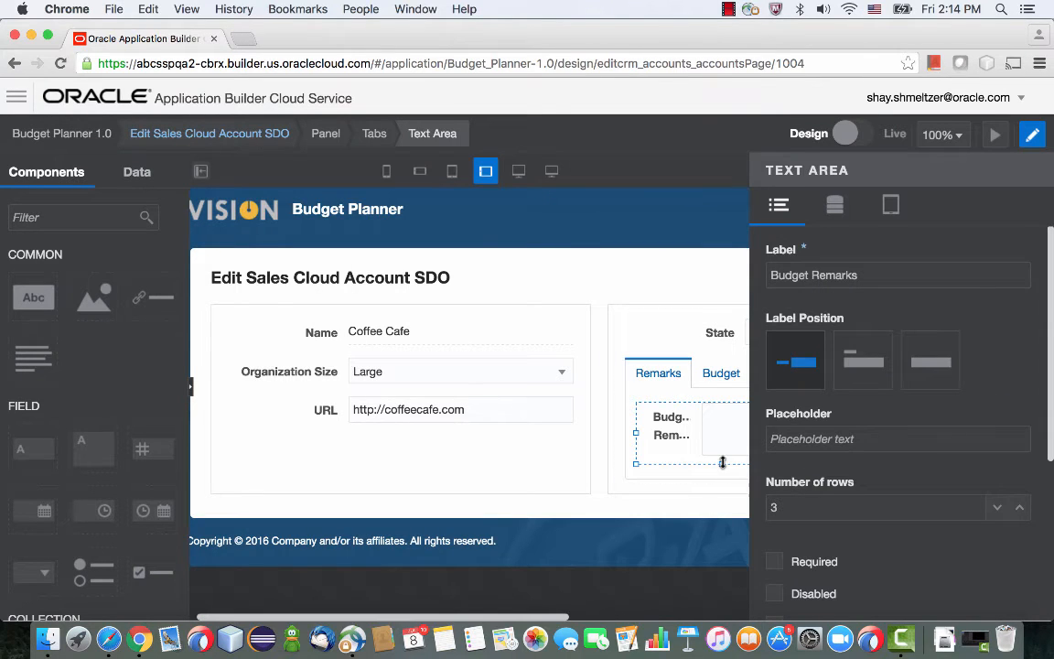
Place the Budget Remarks label above its text area and make the text area slightly taller.
click(863, 361)
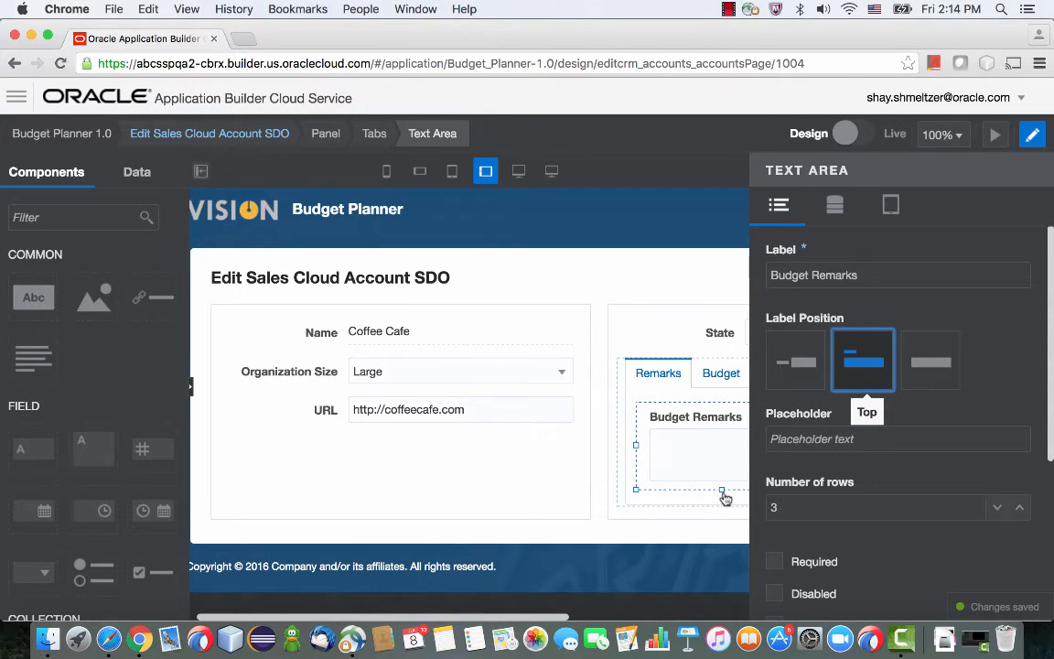
drag(723, 491, 724, 525)
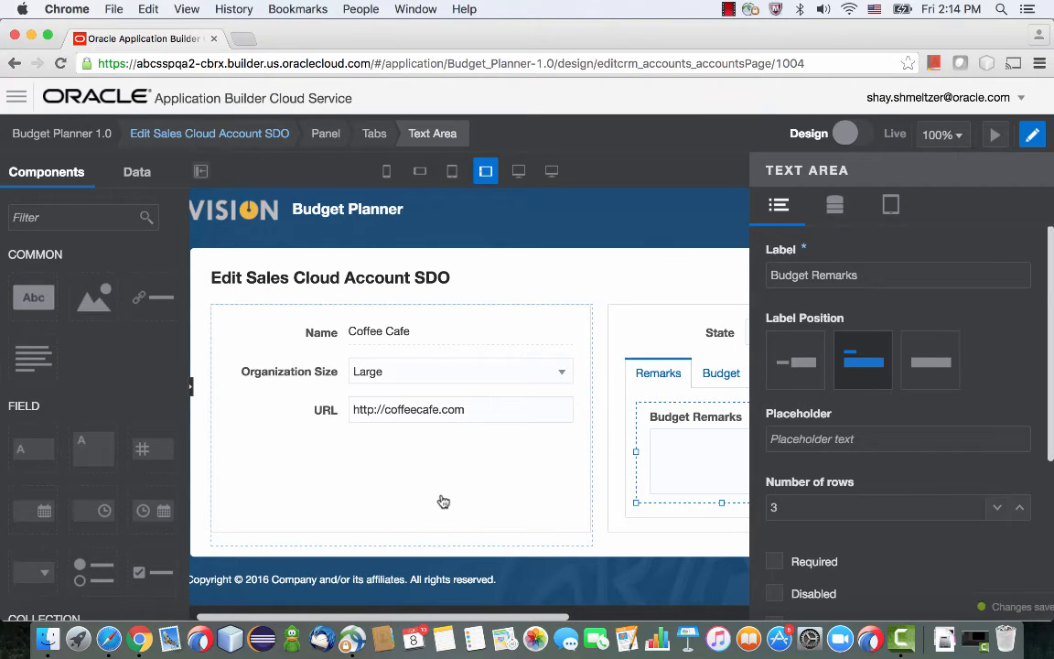
Add a Special Budget check box below the URL field, bound to a new Sales Cloud Account SDO field, with its label on the left.
scroll(140, 403, down, 5)
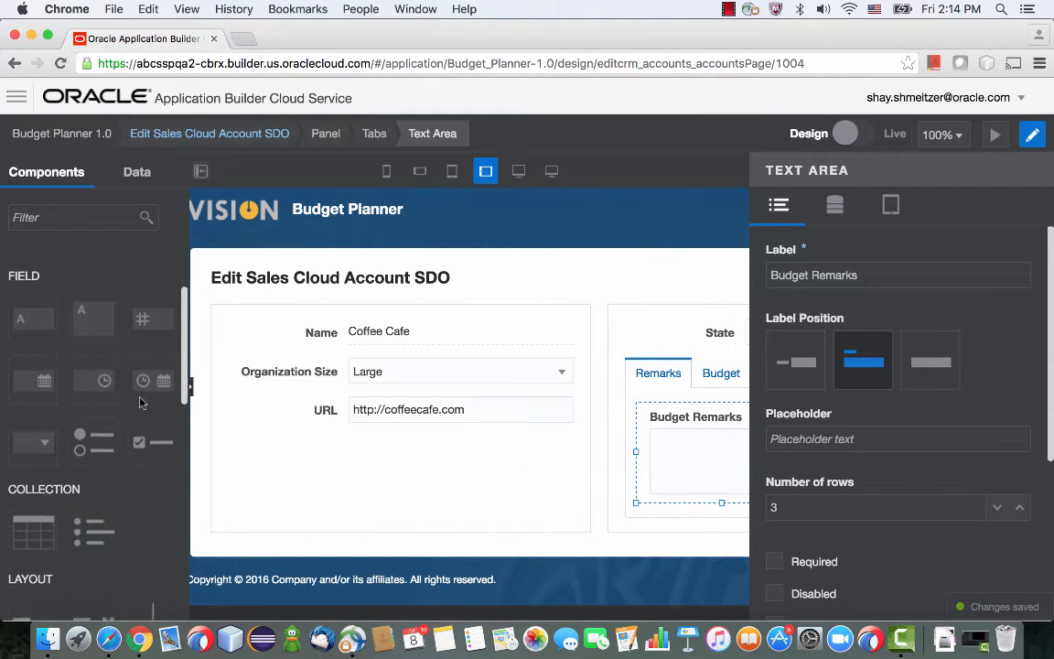
drag(141, 401, 251, 449)
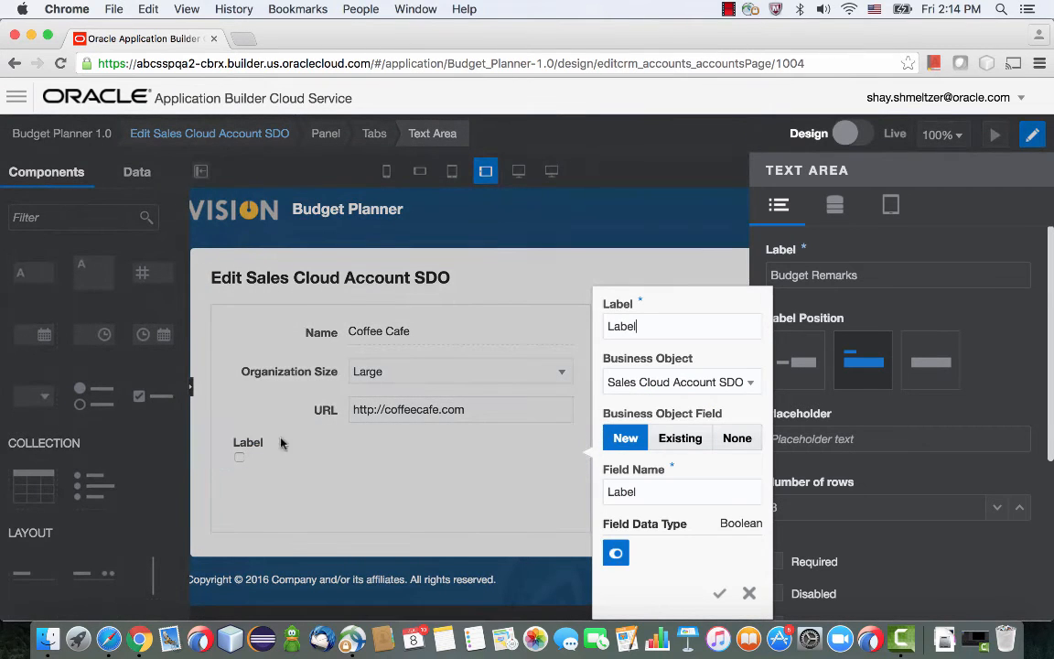
double_click(645, 326)
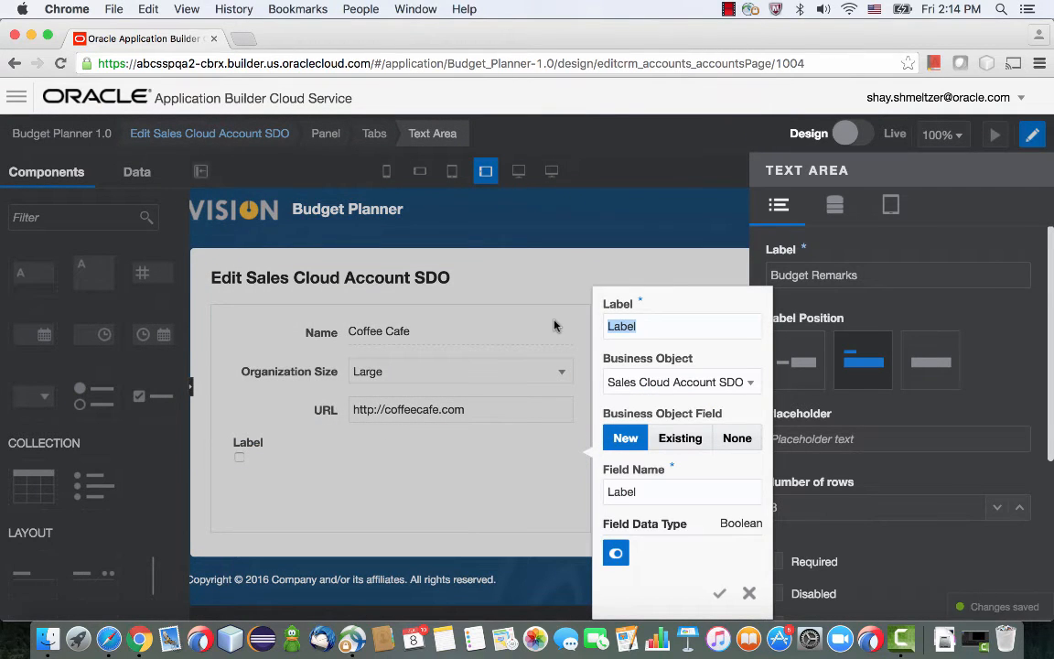
text(Special Budget)
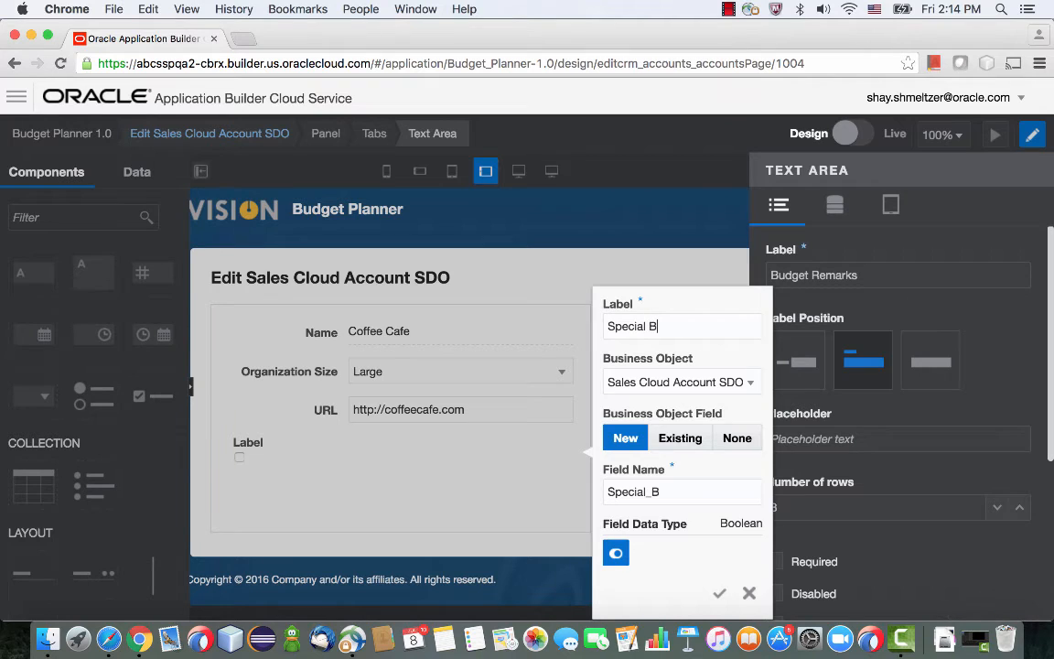
click(720, 593)
click(804, 364)
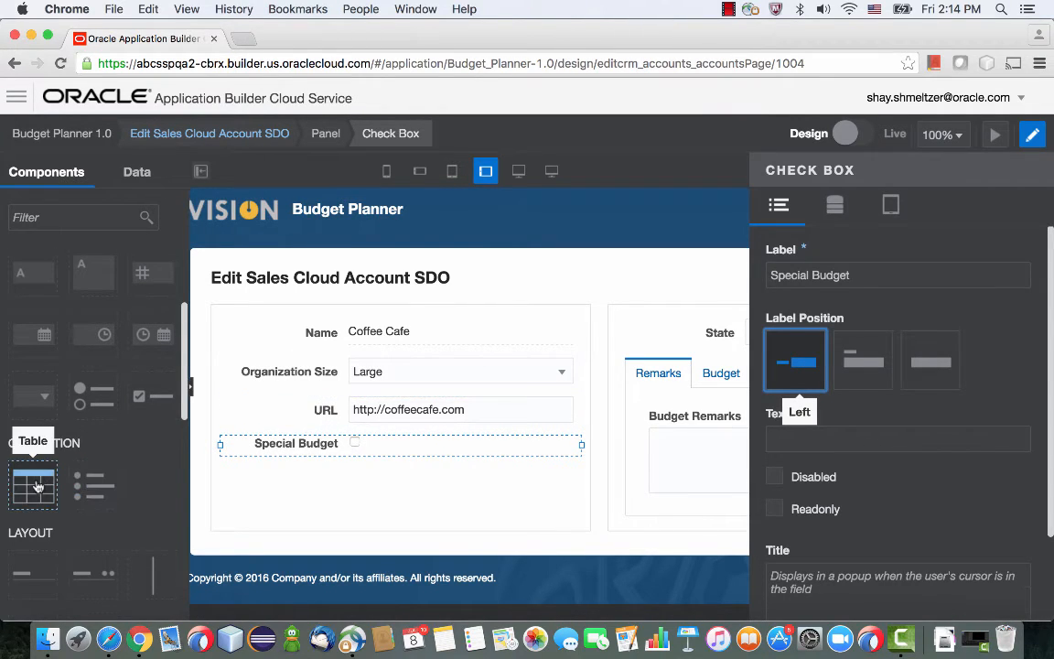
Add a table beneath the two-column layout, based on a new child business object named Budget.
drag(38, 486, 243, 546)
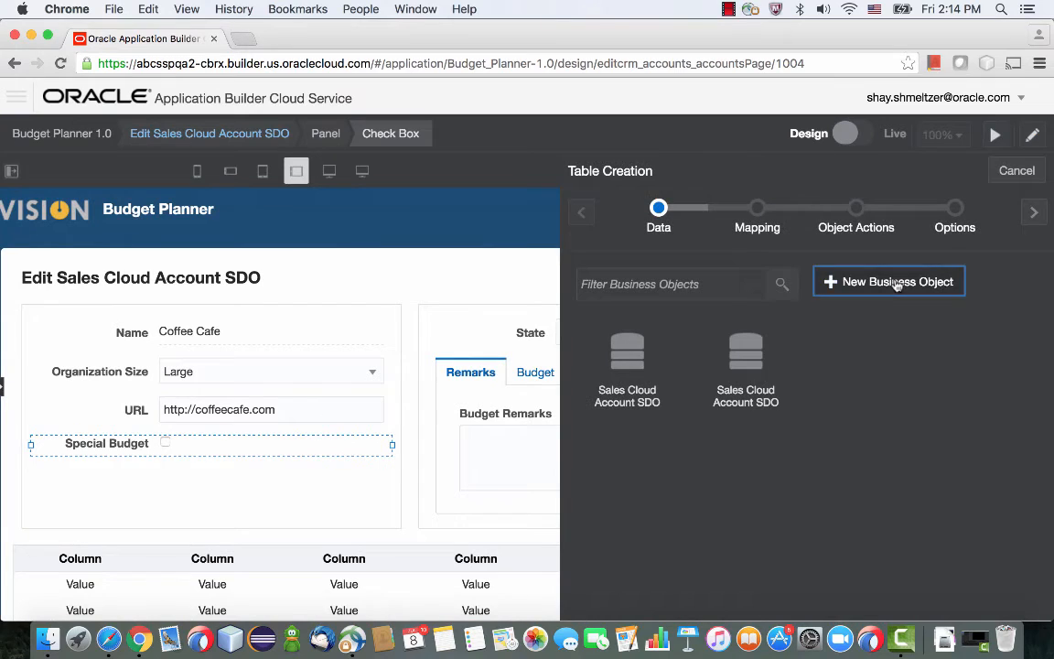
click(897, 284)
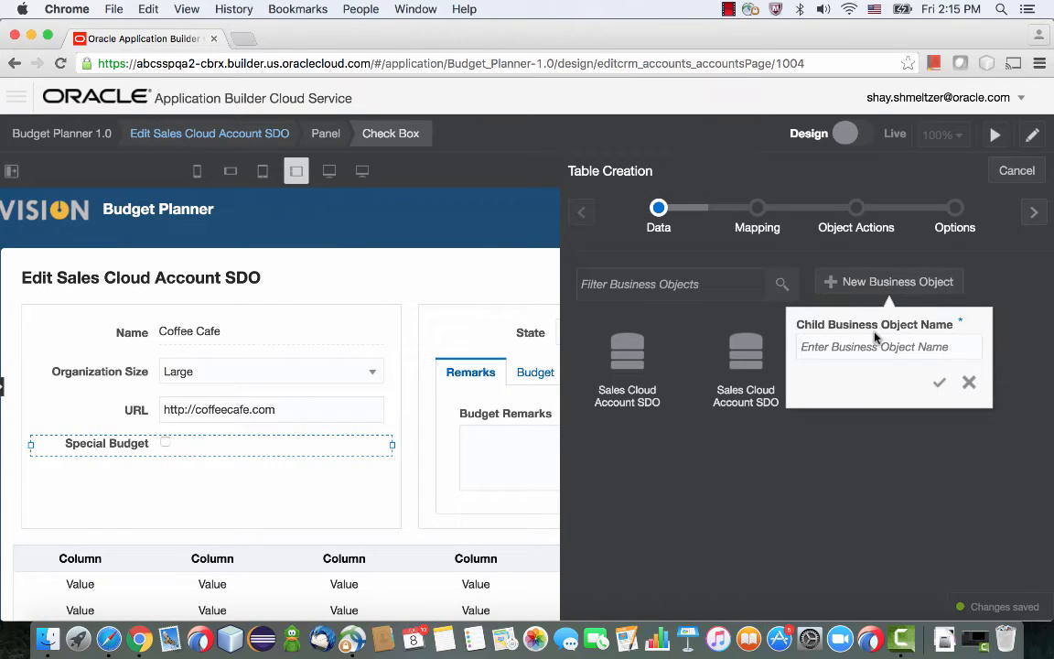
text(Budget)
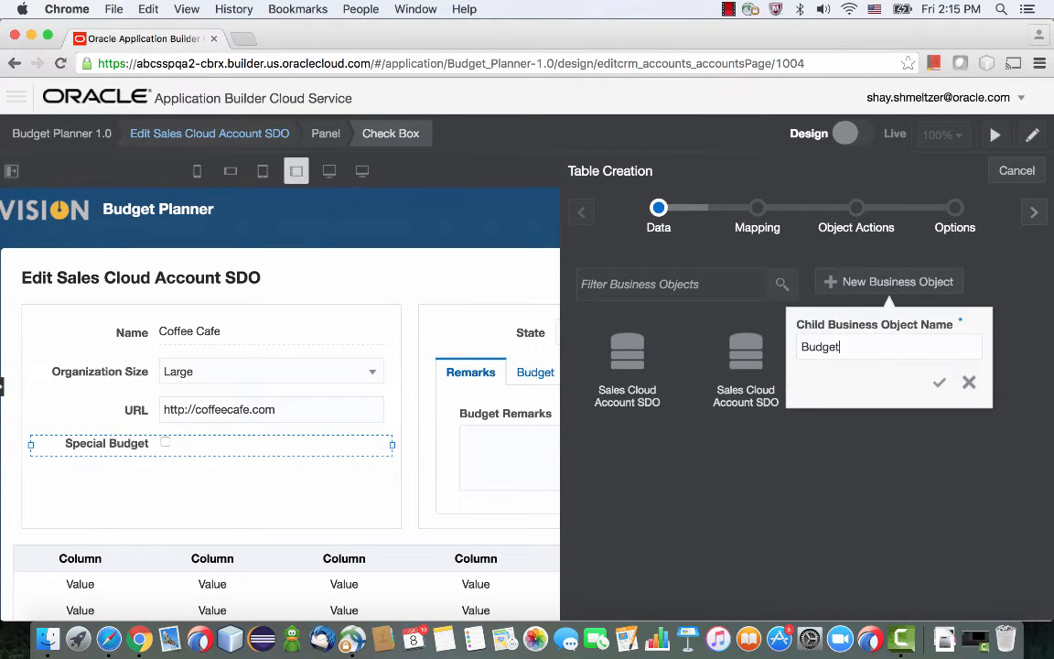
click(939, 382)
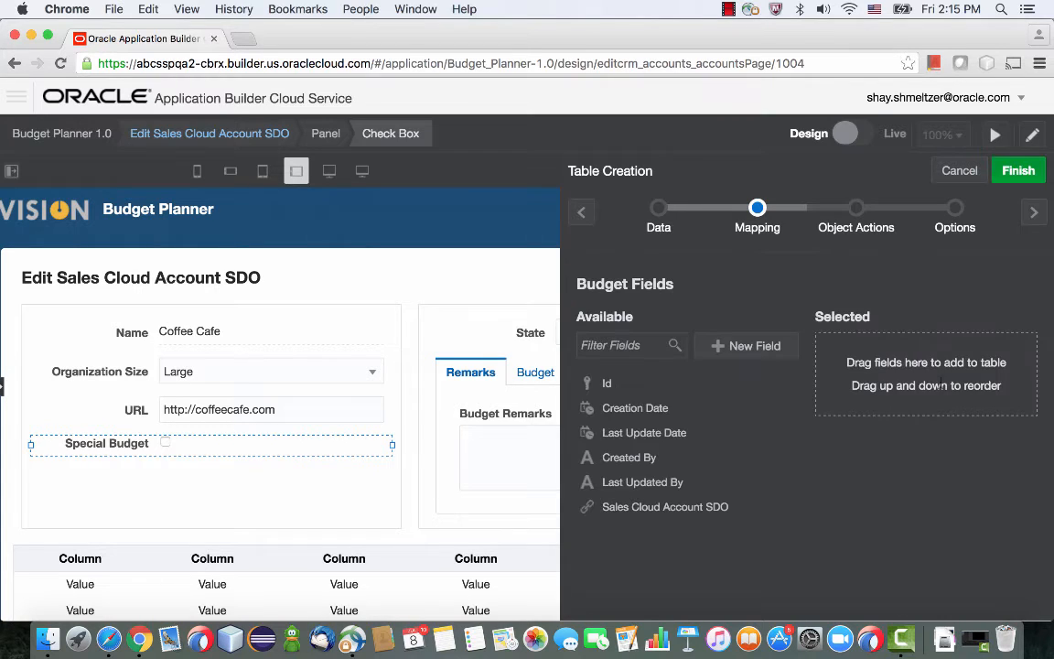
Create a text field named Year for the Budget table.
click(736, 345)
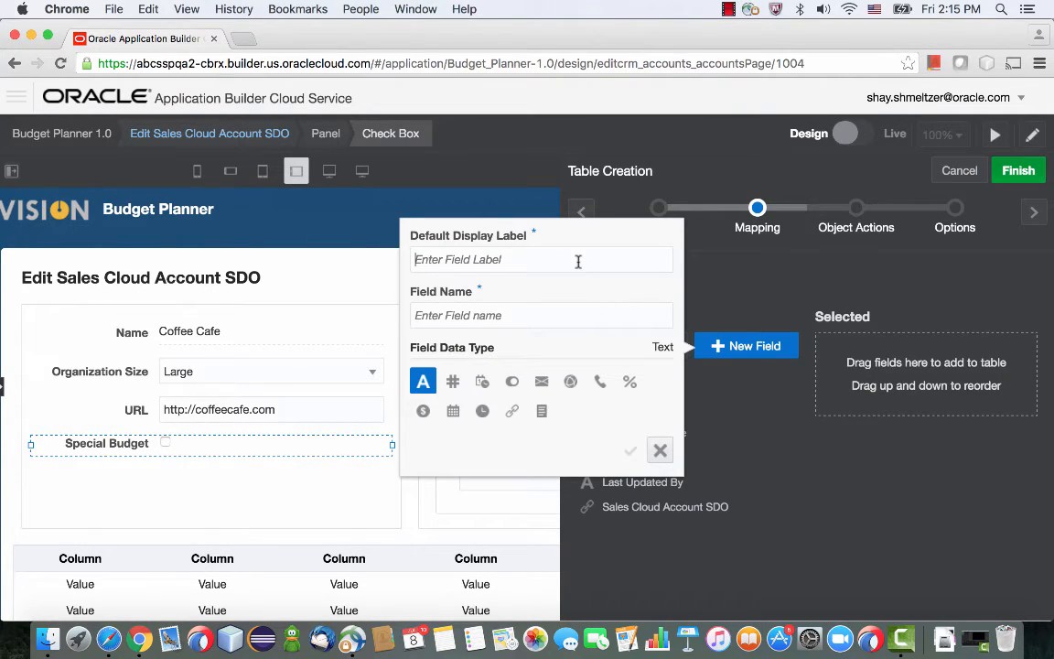
text(Year)
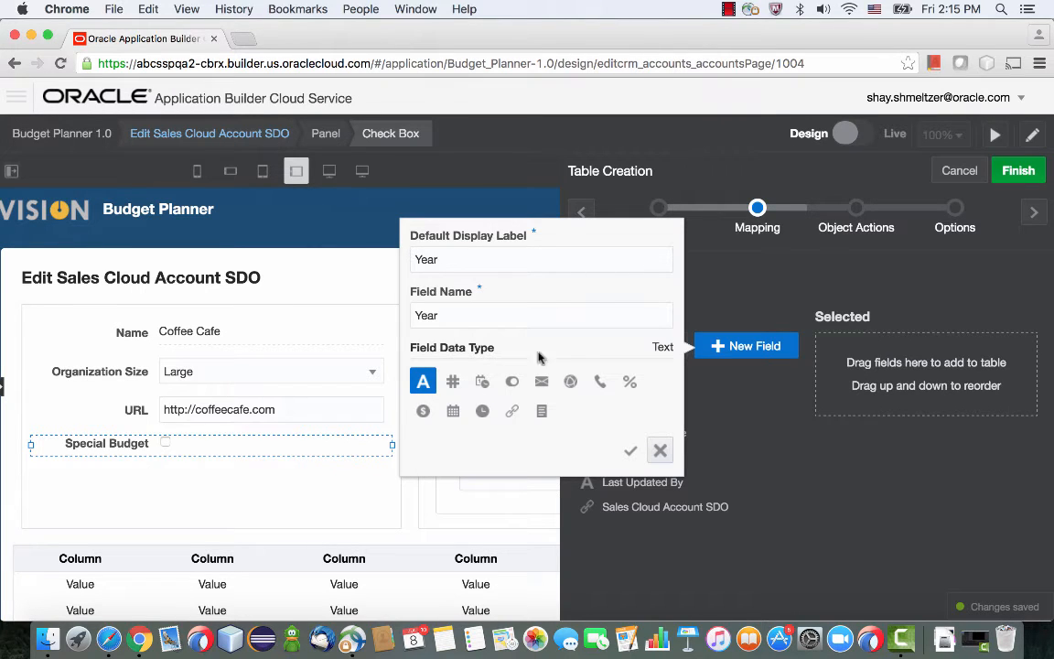
click(630, 450)
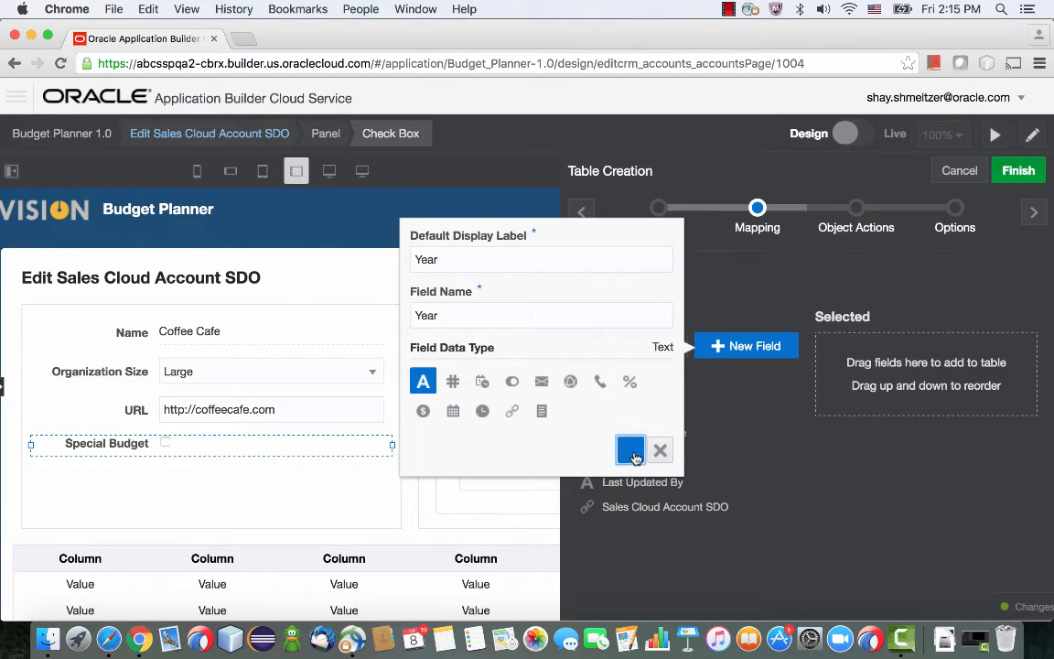
Create a currency field named Amount for the Budget table.
click(739, 346)
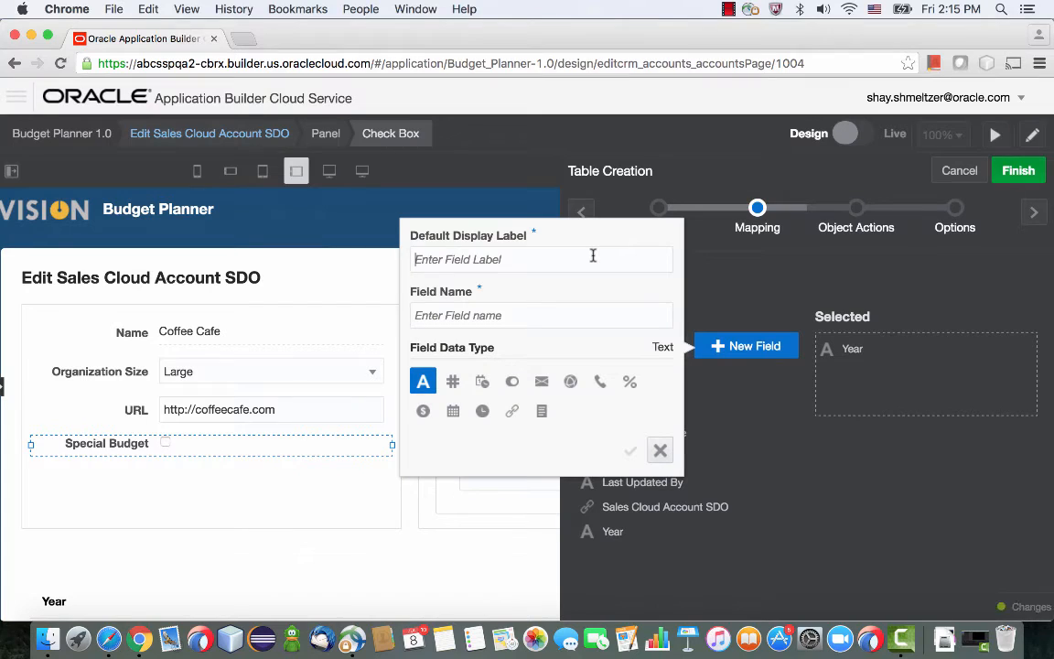
text(Amou)
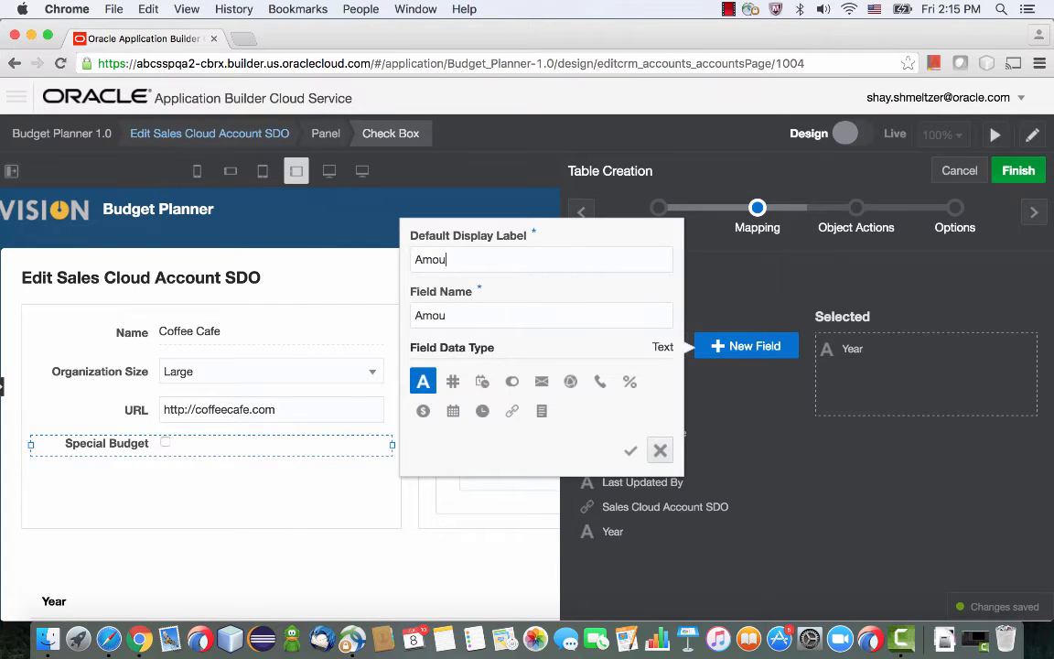
text(nt)
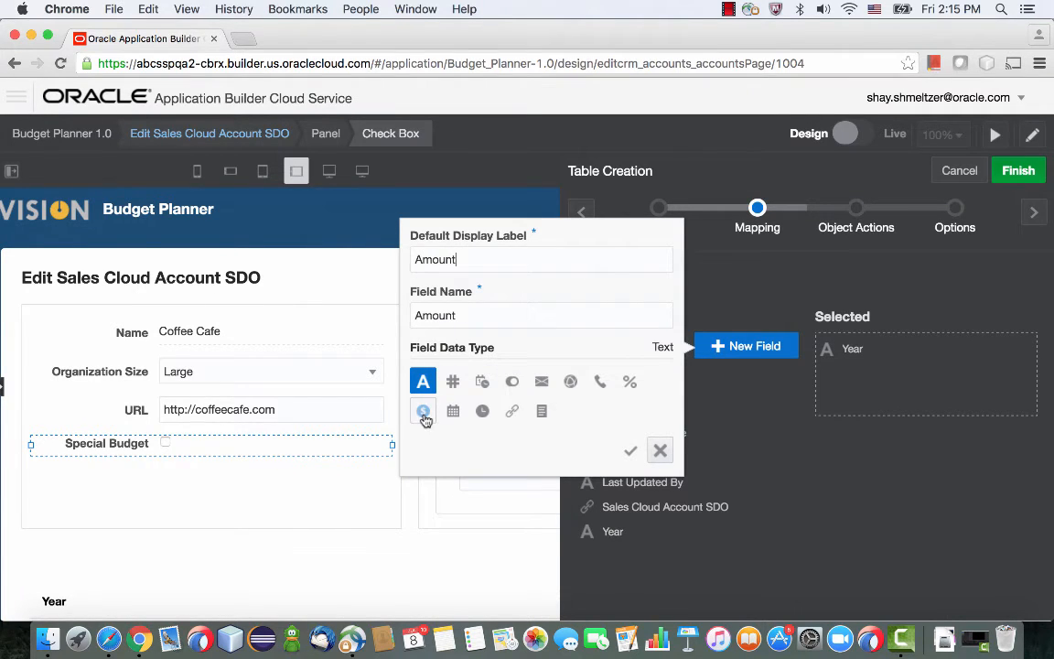
click(423, 414)
click(630, 450)
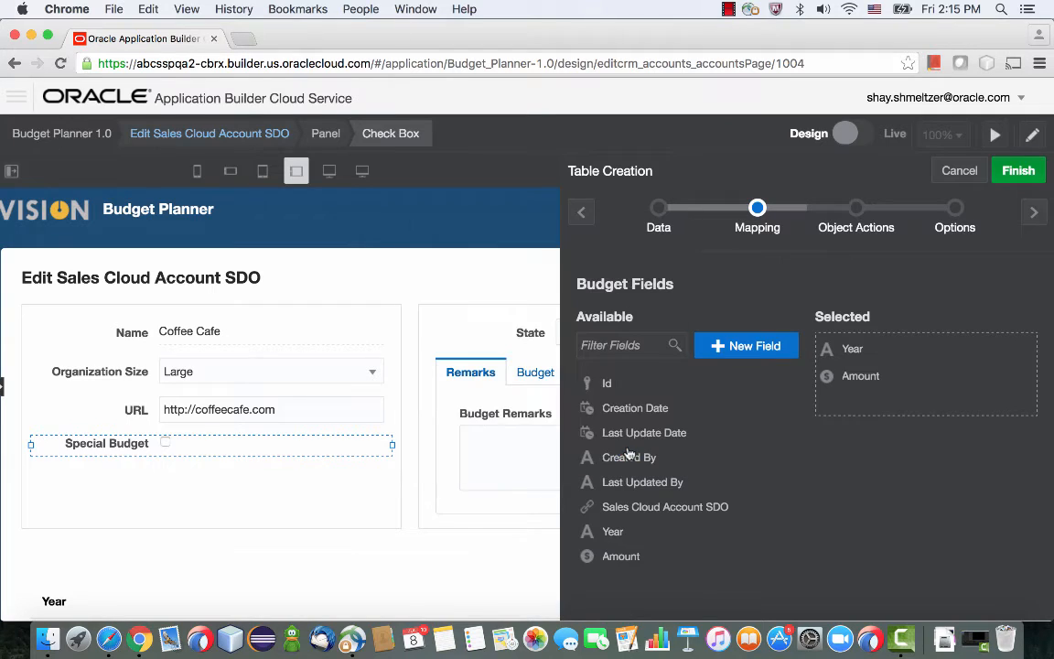
Create a text field named Approver for the Budget table.
click(738, 356)
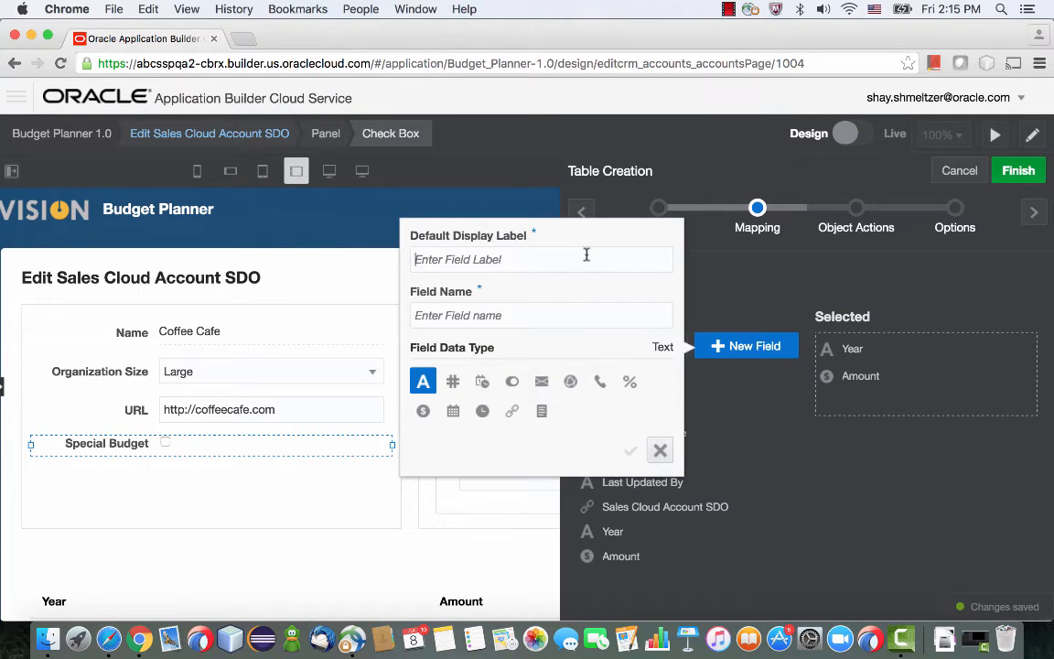
text(Approver)
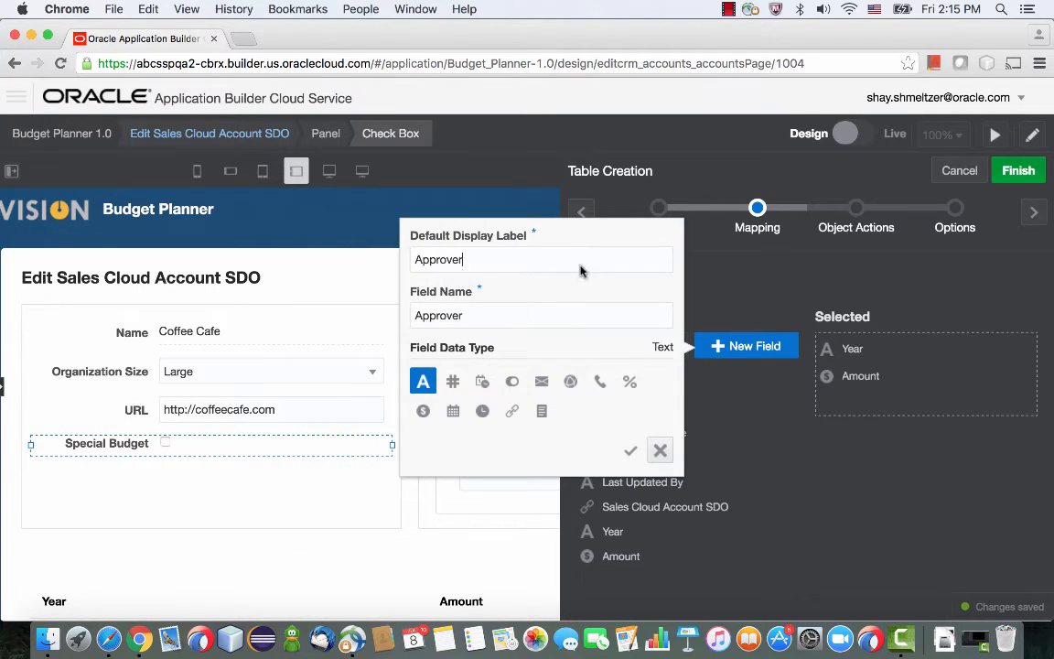
click(630, 450)
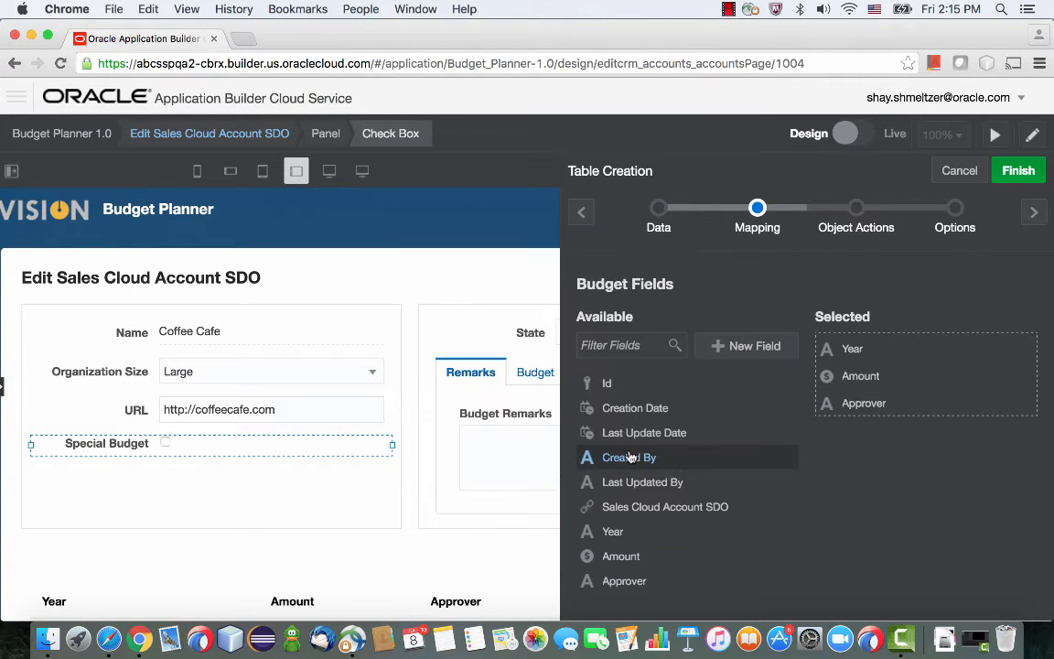
Set Year as the field to link on for the Budget edit action and finish creating the table with default options.
click(1034, 212)
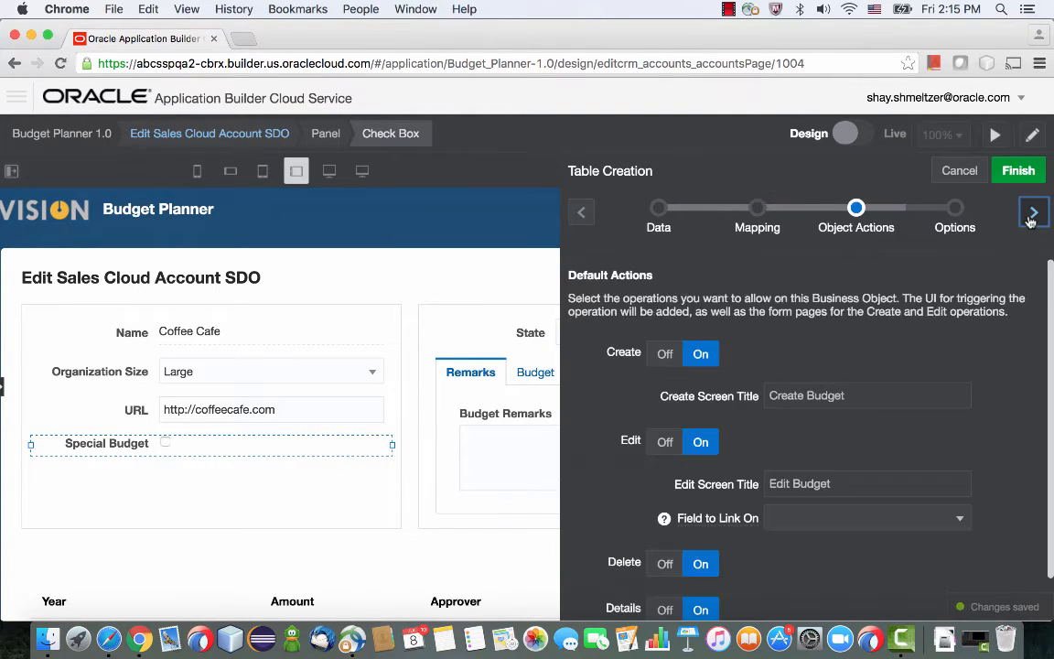
click(768, 518)
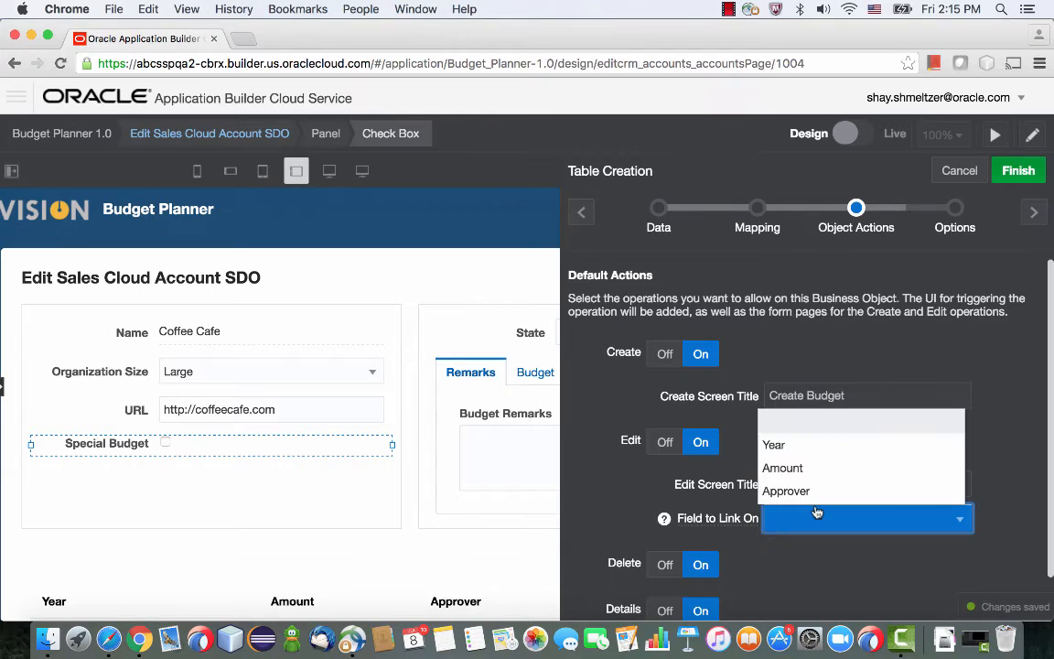
click(819, 446)
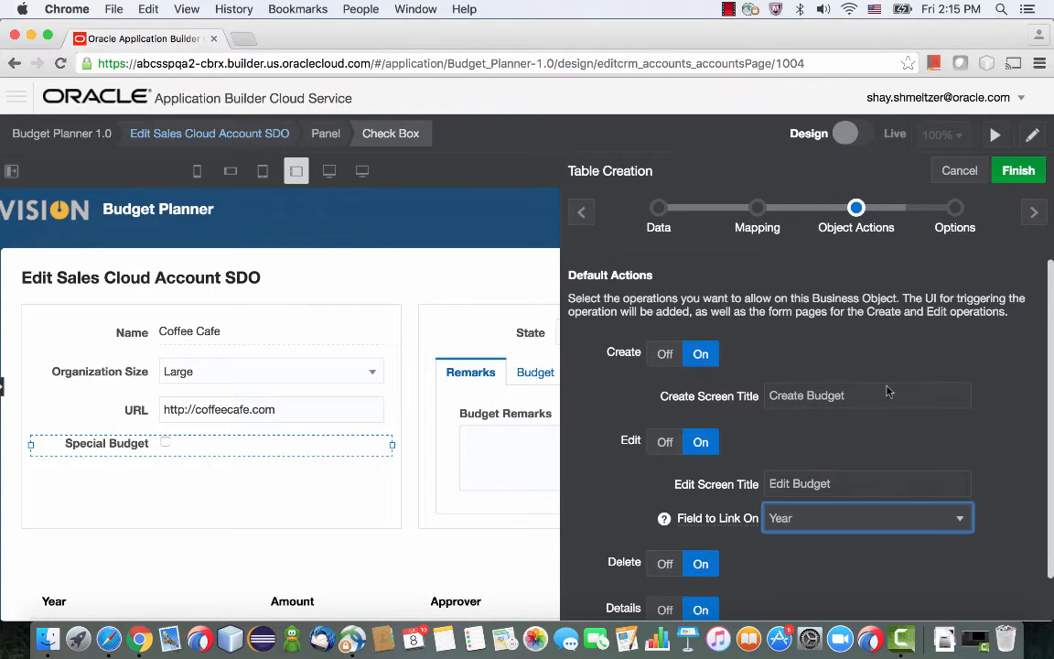
click(1032, 213)
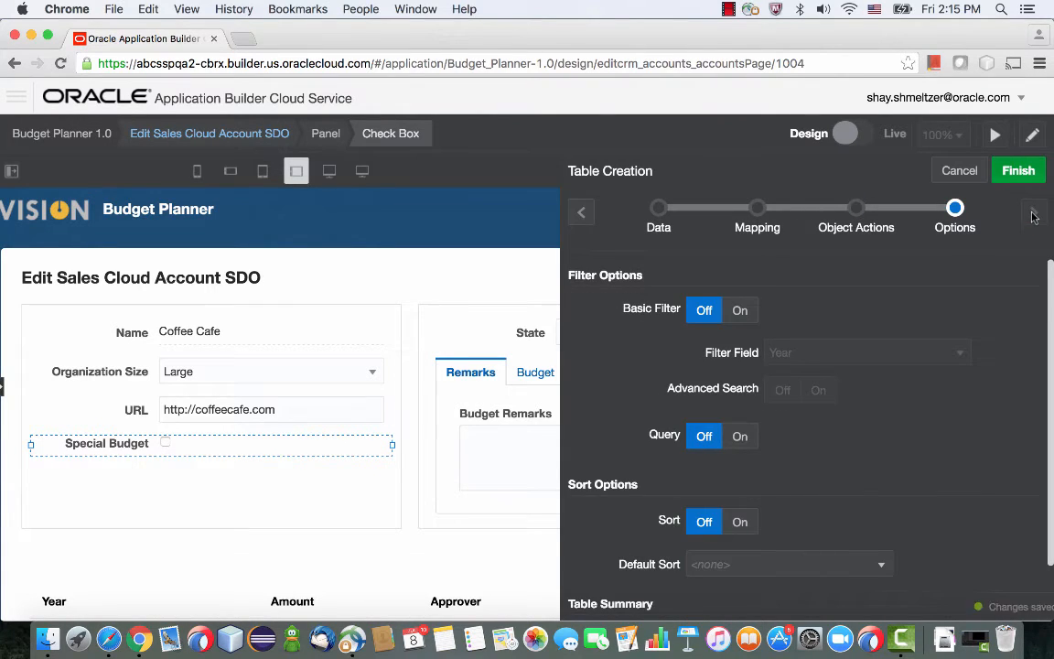
click(1009, 172)
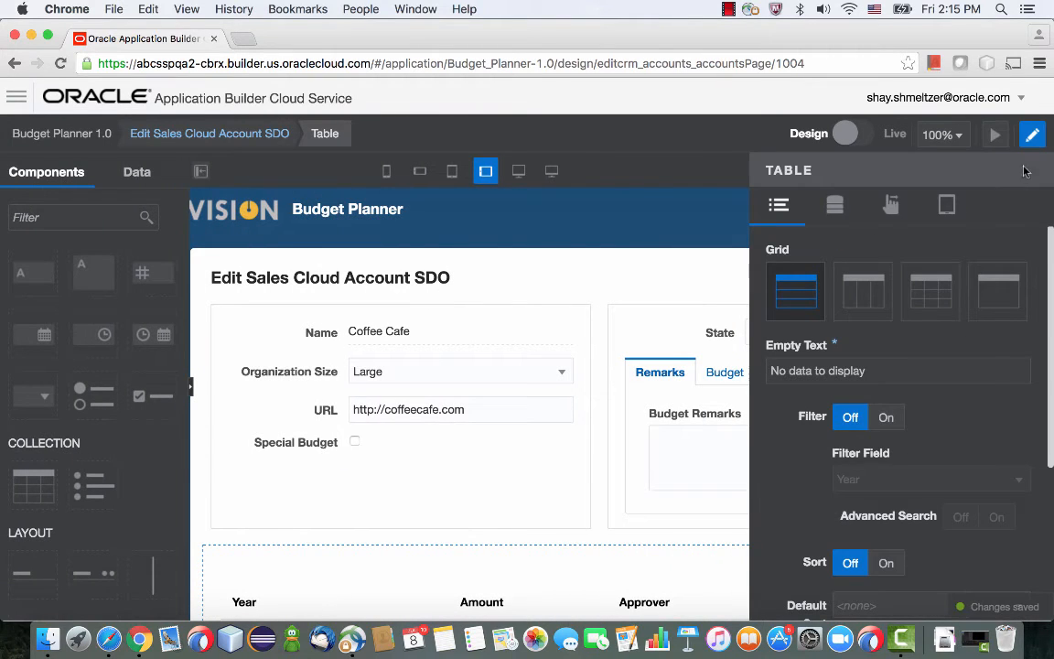
Preview the account page and create a Coffee Cafe budget for 2015 with an amount of 3000 and the approver's name.
click(995, 137)
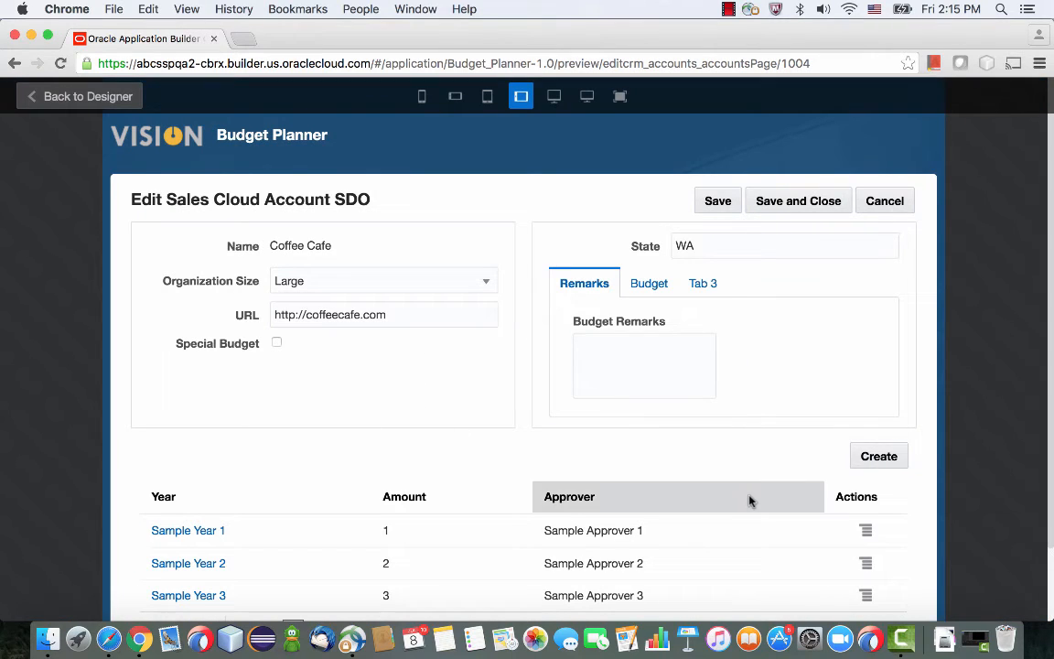
click(870, 456)
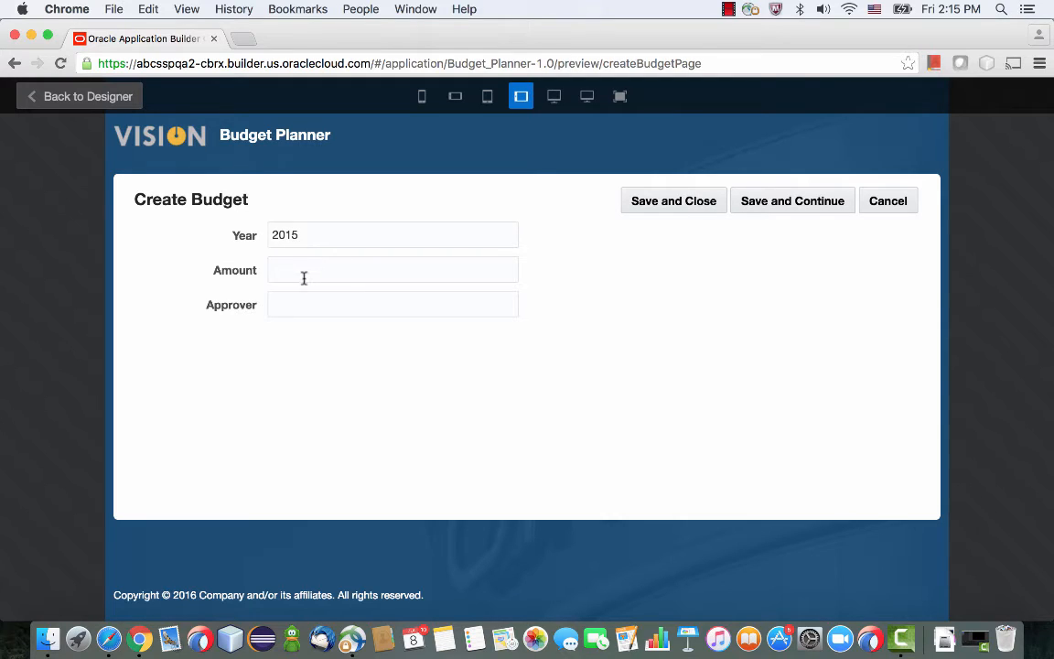
key(Tab)
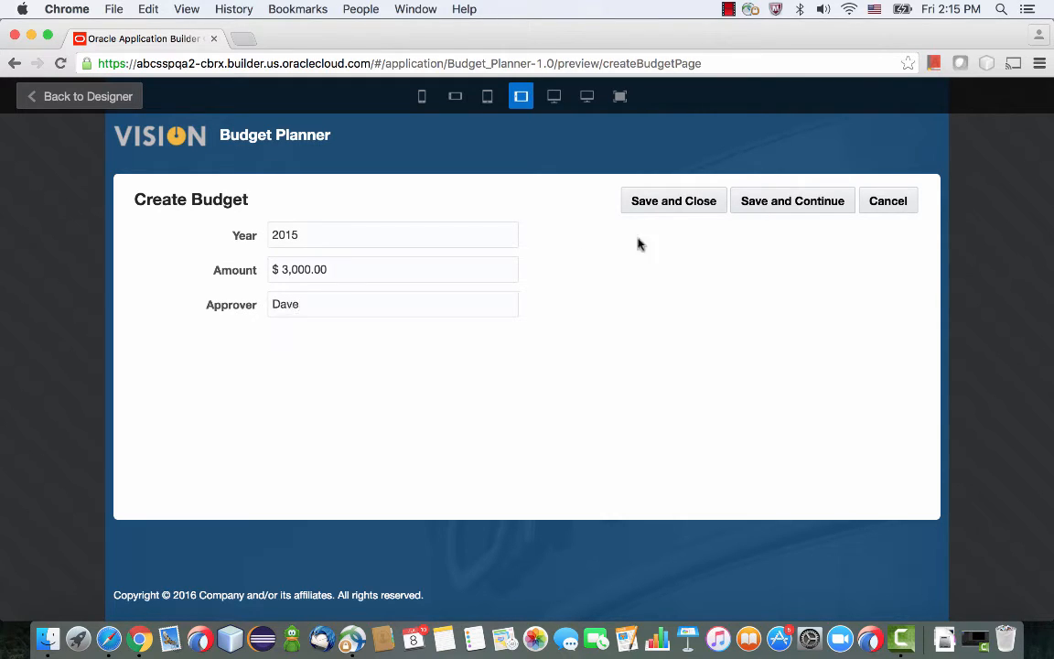
click(687, 206)
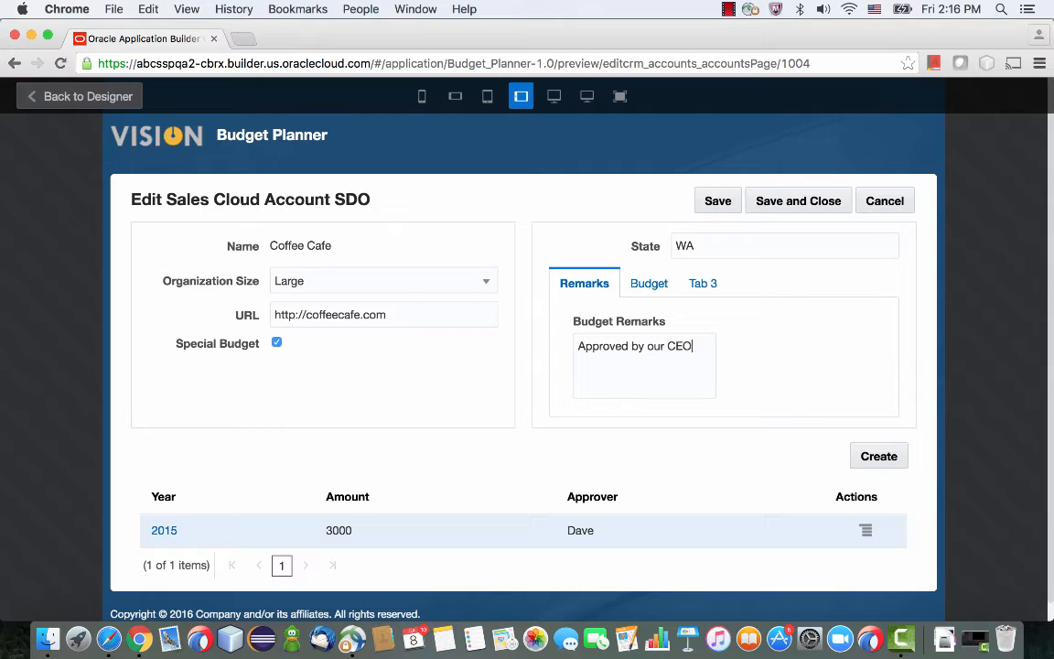
Create a Coffee Cafe budget for 2016 with an amount of 6000 and the approver's name.
click(874, 459)
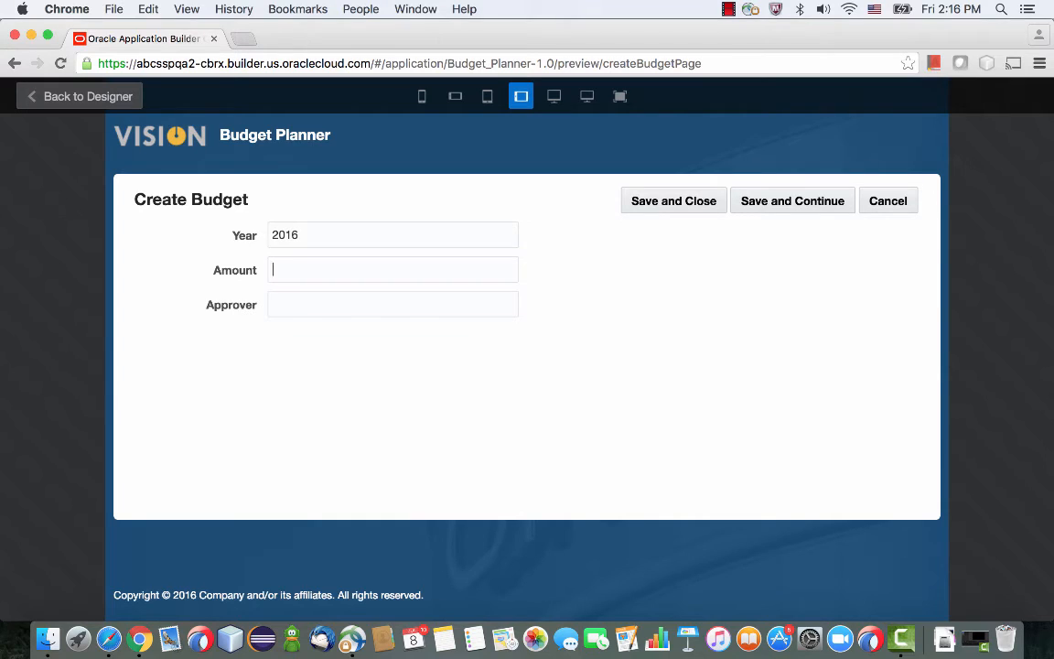
key(Tab)
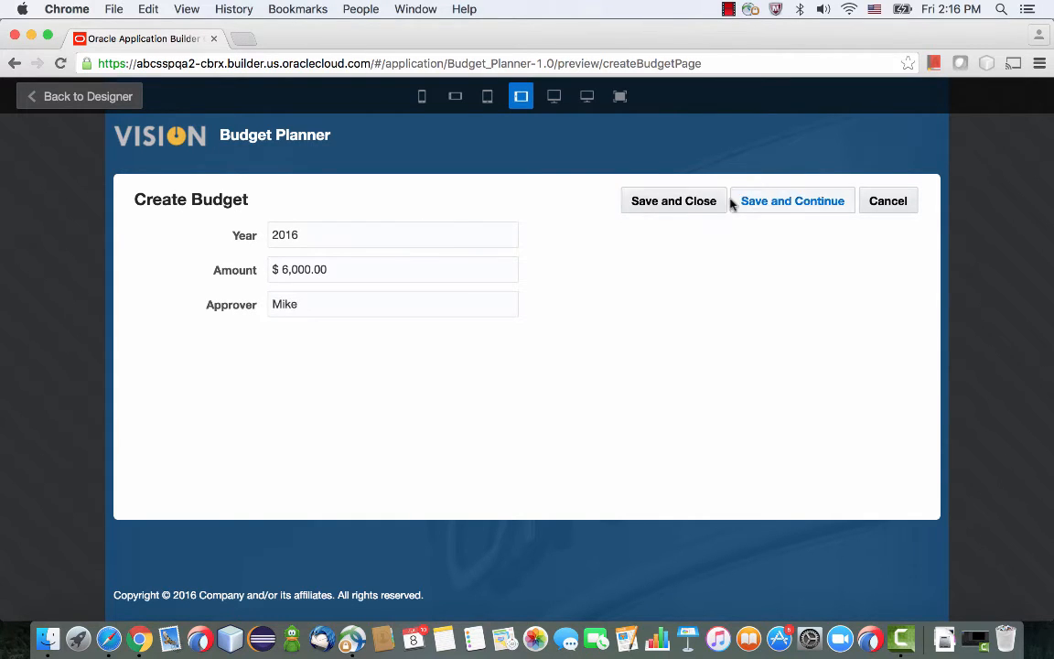
click(688, 203)
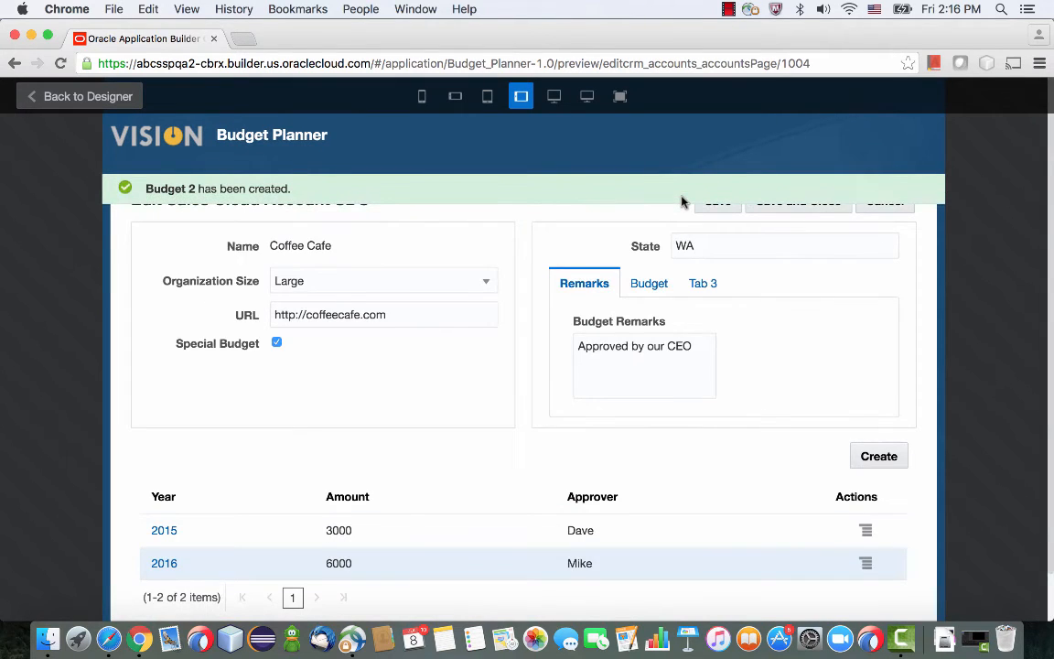
Create a Coffee Cafe budget for 2017 with an amount of 3000 and the approver's name.
click(868, 455)
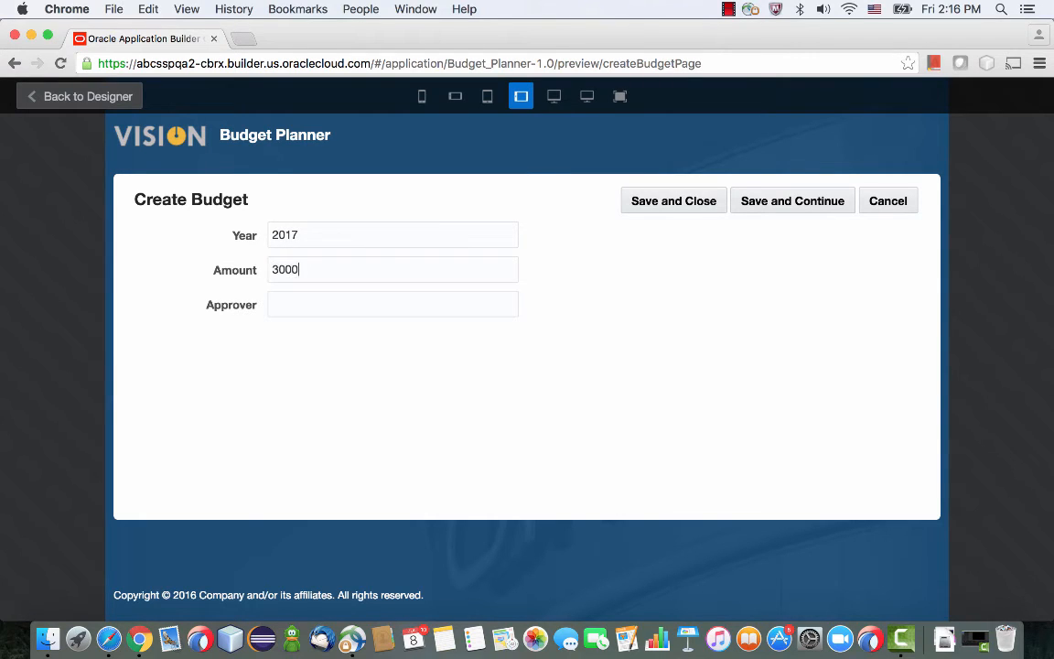
key(Tab)
text(Mike)
click(679, 203)
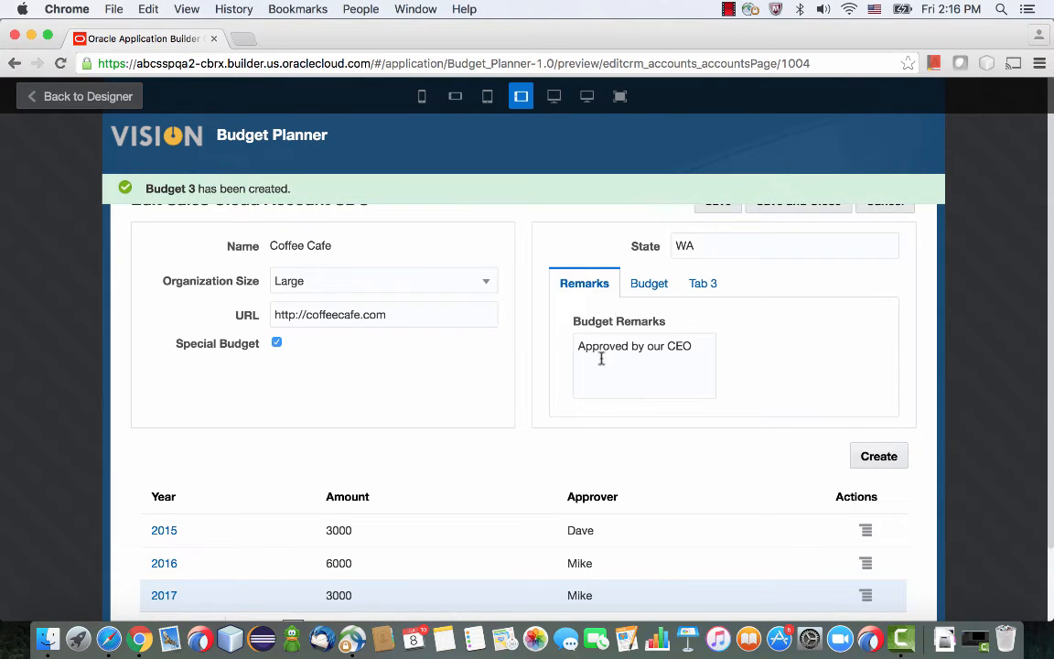
Return to the designer and add a line chart based on the Budget business object to the page's Budget tab.
click(636, 285)
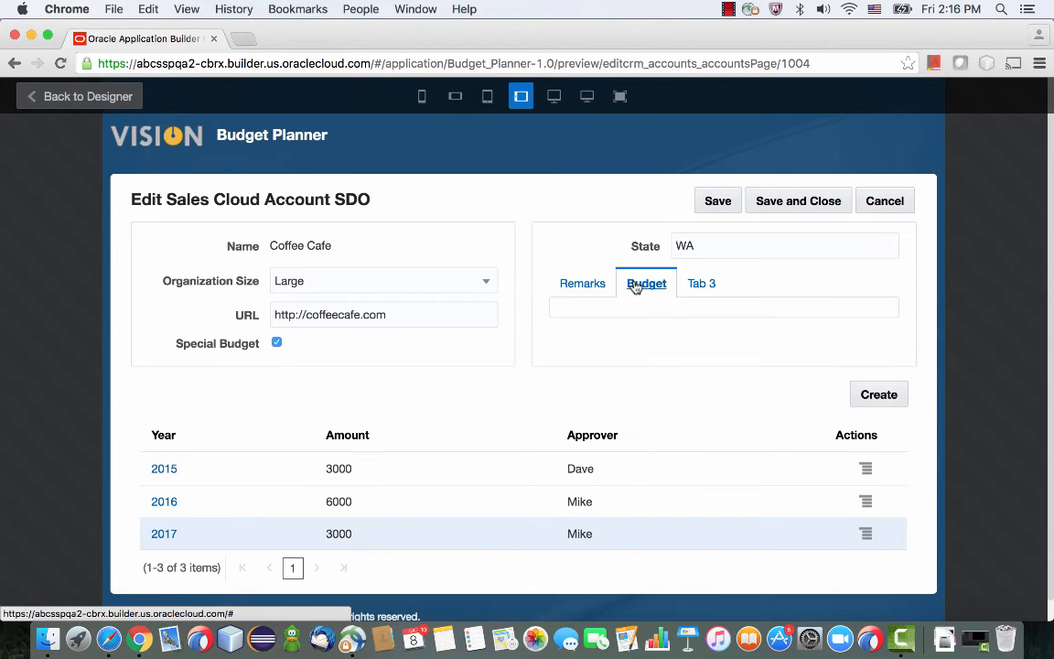
click(107, 108)
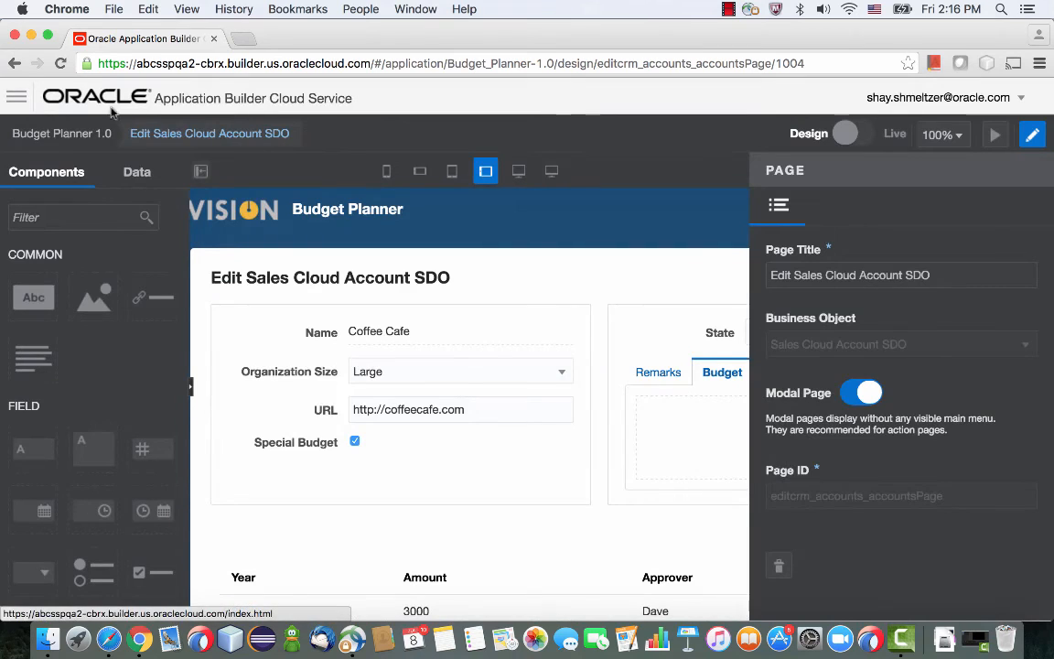
scroll(131, 420, down, 10)
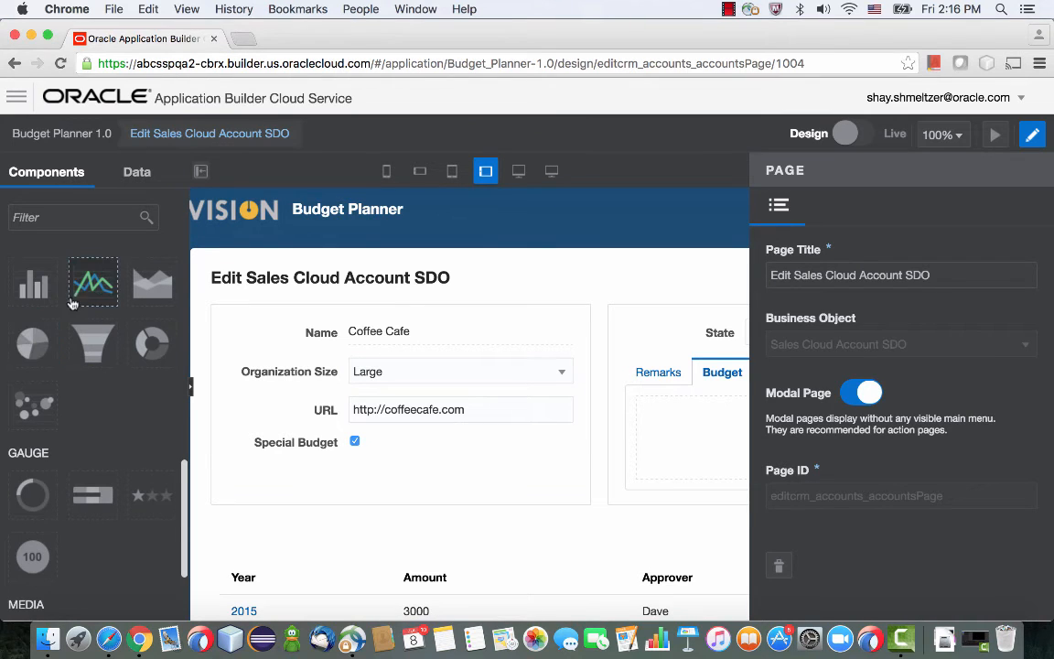
drag(88, 295, 658, 415)
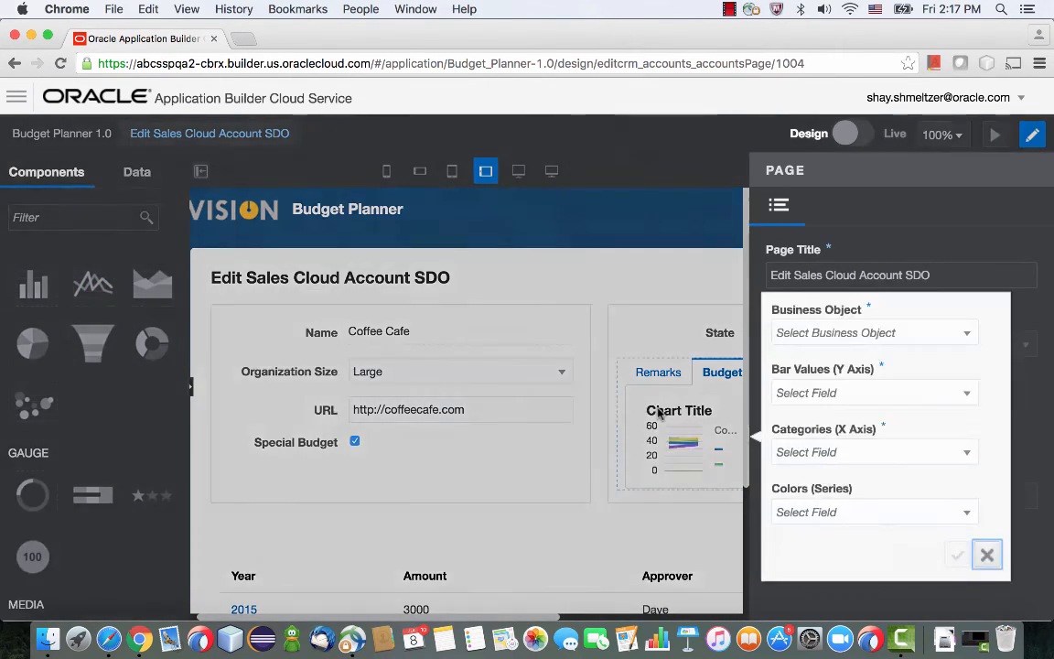
click(825, 332)
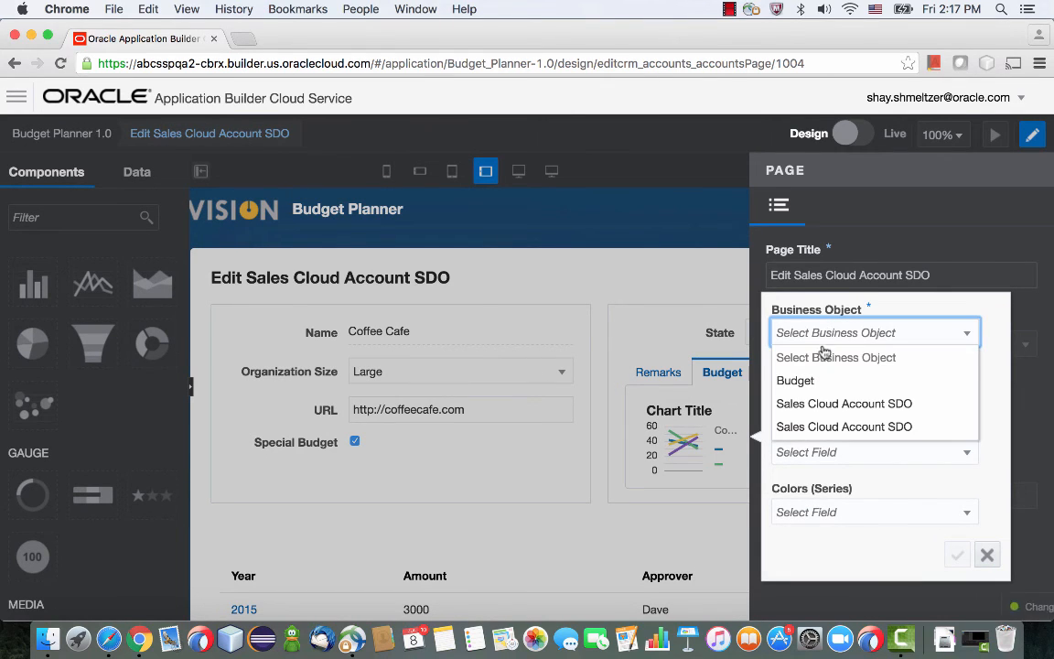
click(811, 379)
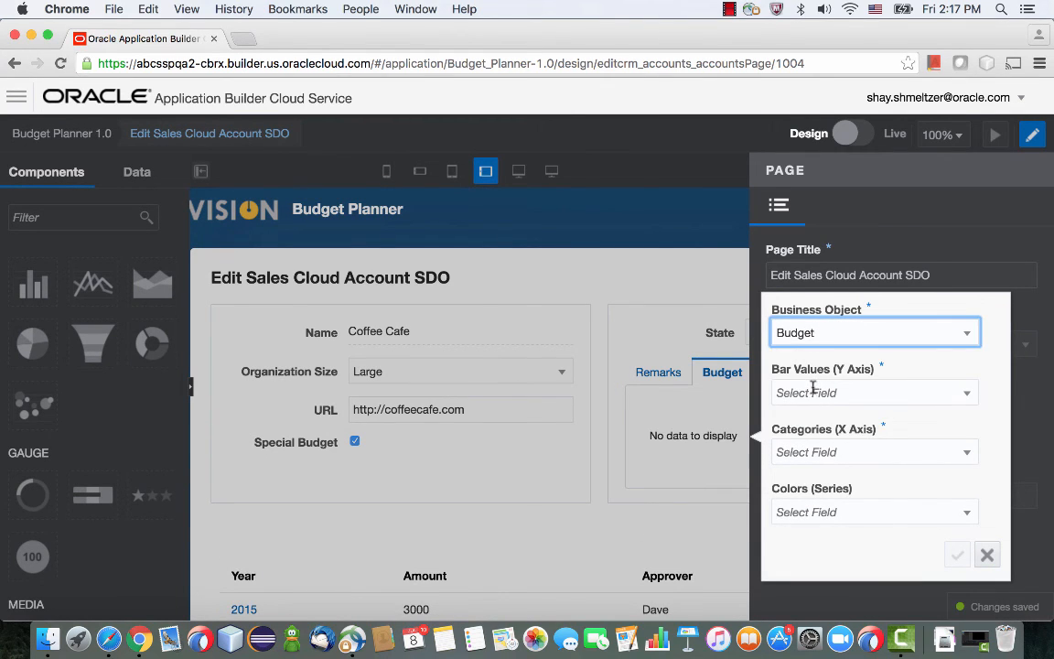
Plot Amount on the chart's Y axis against Year on the X axis, and widen the finished chart across the Budget tab.
click(813, 392)
click(804, 436)
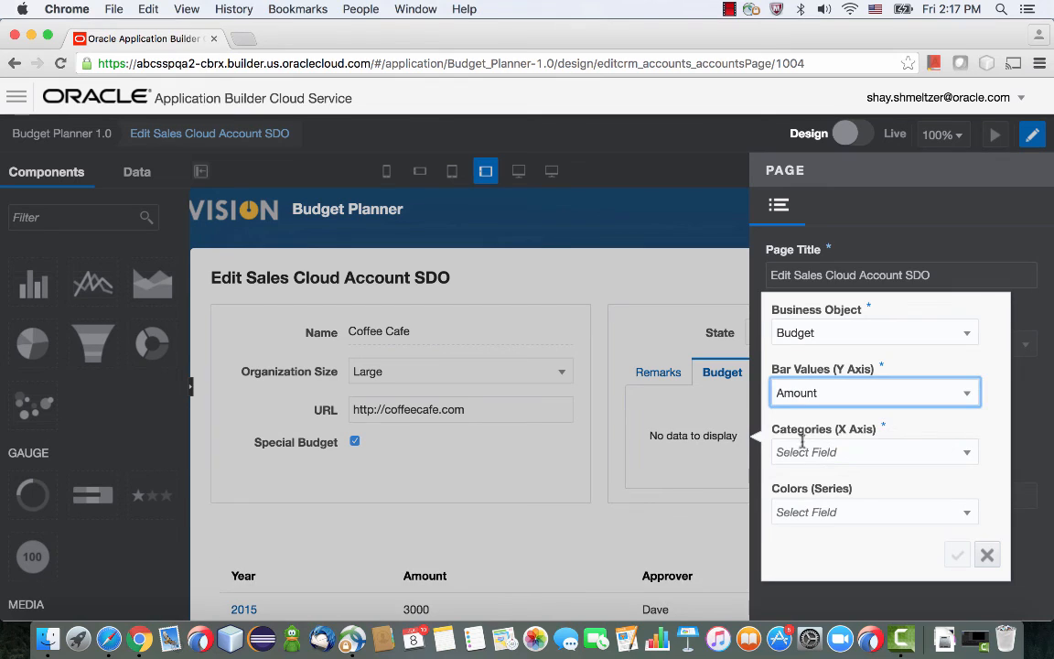
click(804, 452)
scroll(796, 403, down, 2)
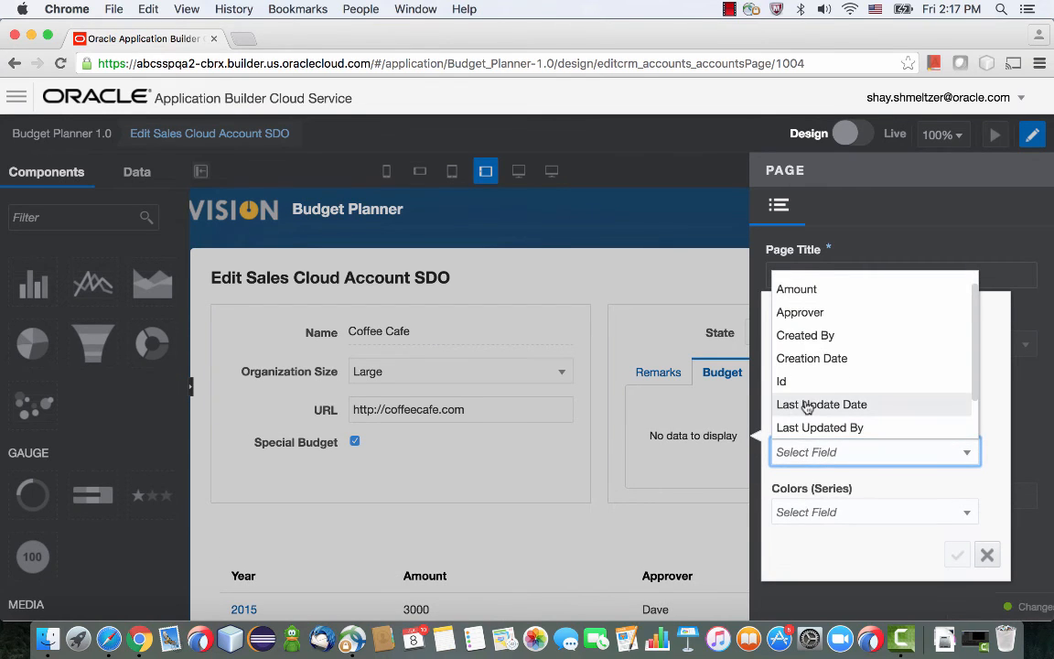
click(804, 424)
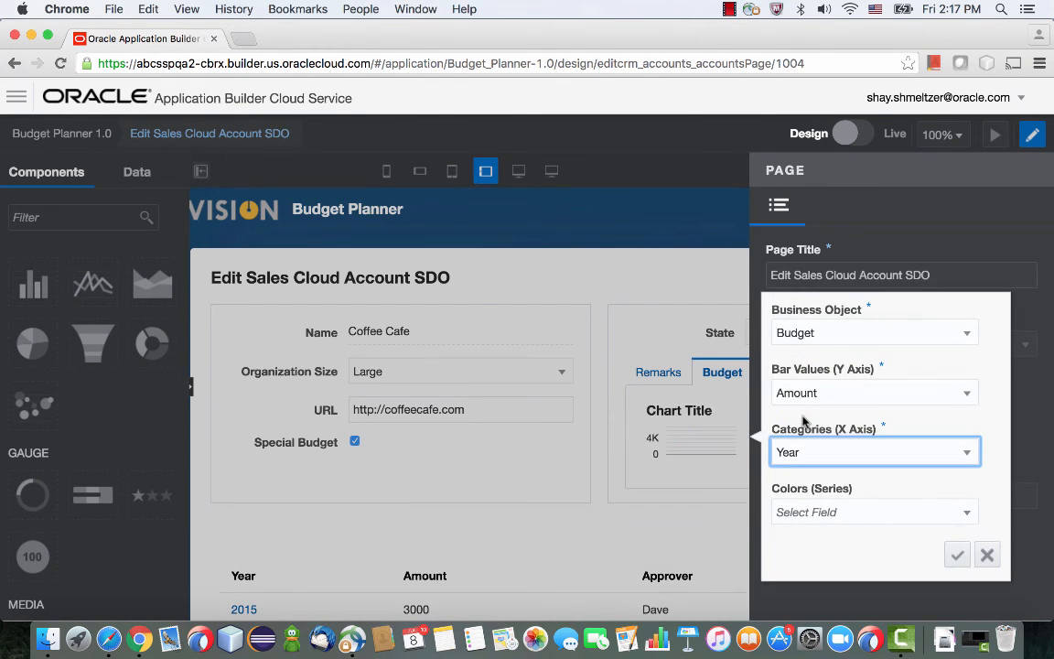
click(957, 554)
scroll(659, 439, right, 2)
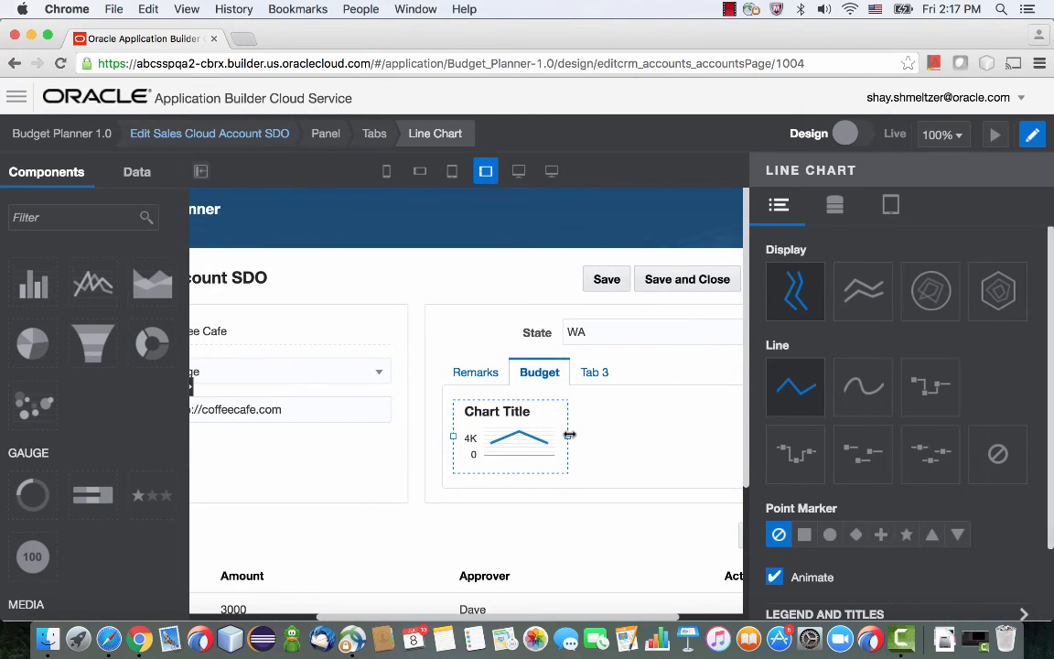
drag(568, 435, 741, 439)
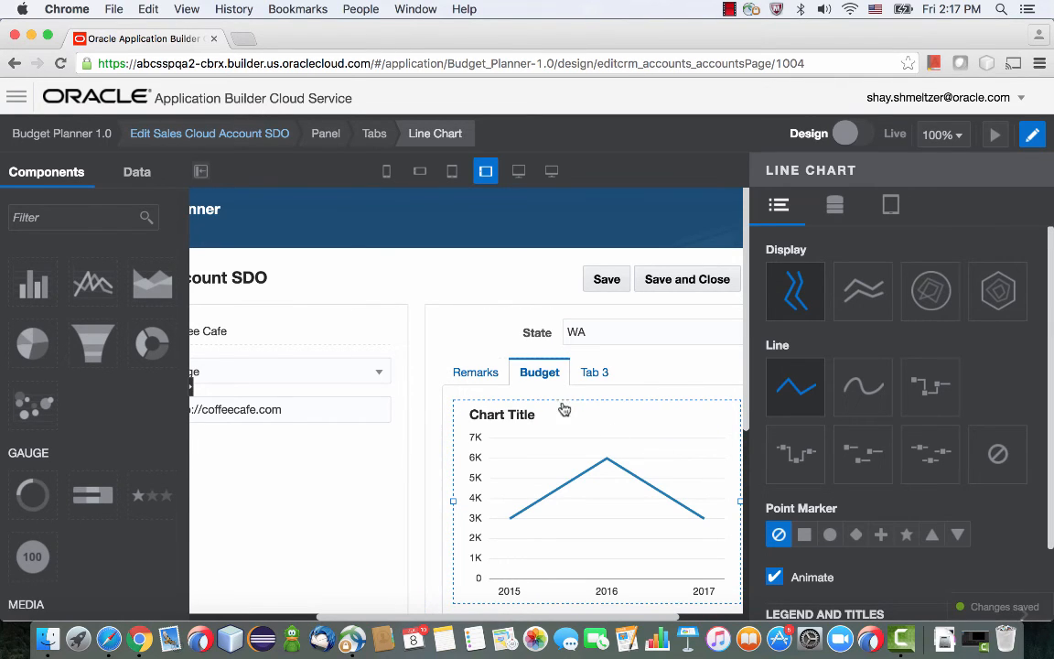
Enlarge the Budget Remarks text area on the Remarks tab in height and width.
click(487, 377)
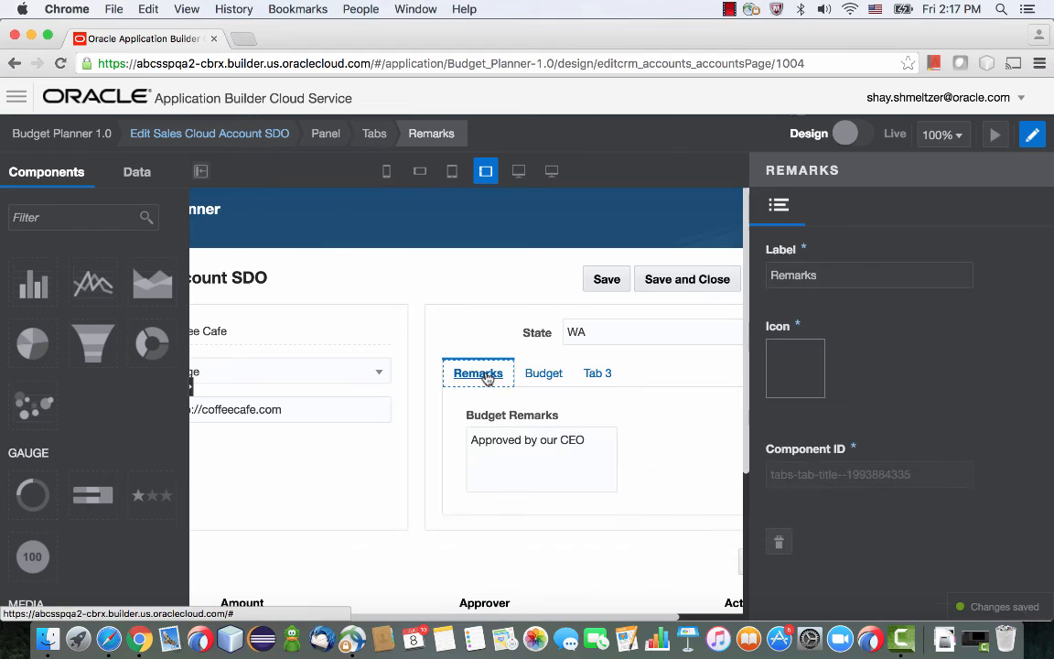
click(609, 456)
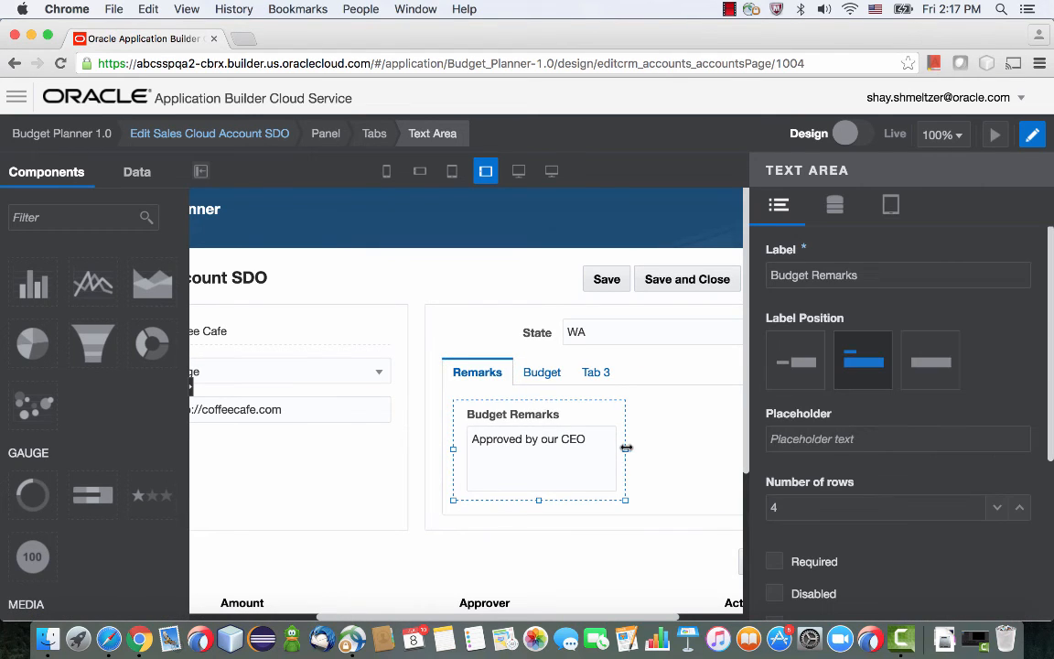
mouse_move(666, 452)
mouse_down()
mouse_move(709, 451)
mouse_move(617, 447)
mouse_move(680, 445)
mouse_up()
click(567, 474)
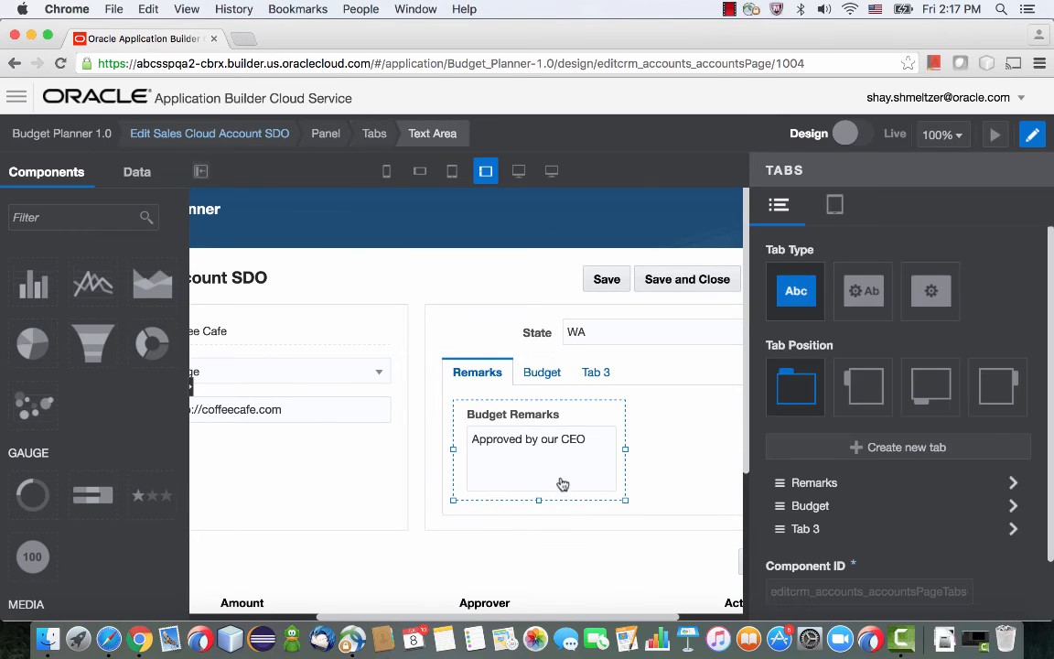
drag(538, 500, 541, 537)
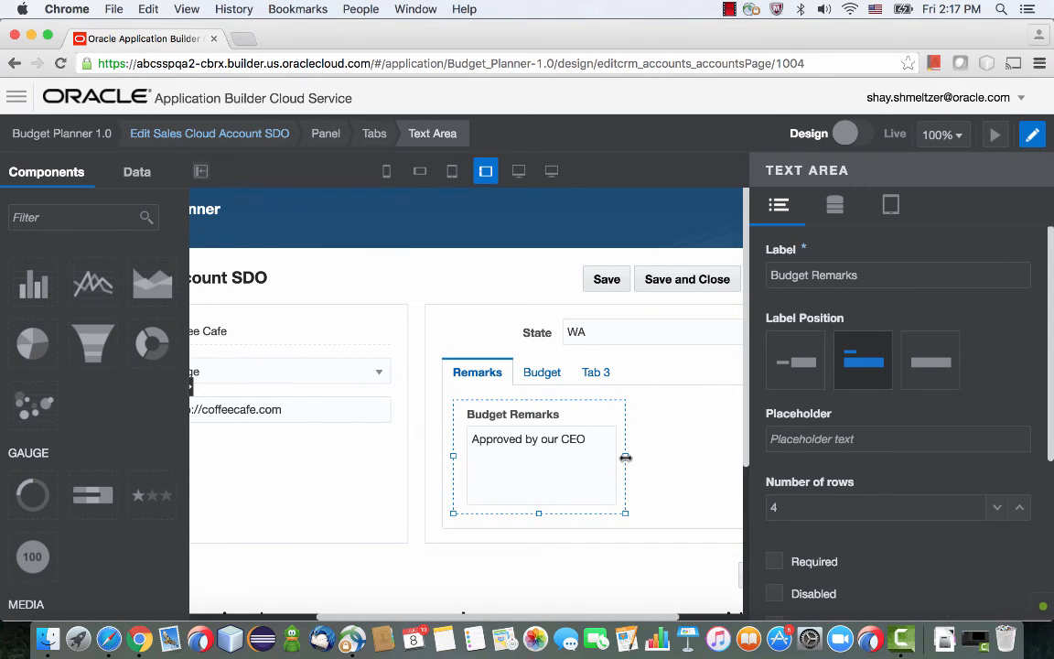
drag(626, 456, 727, 459)
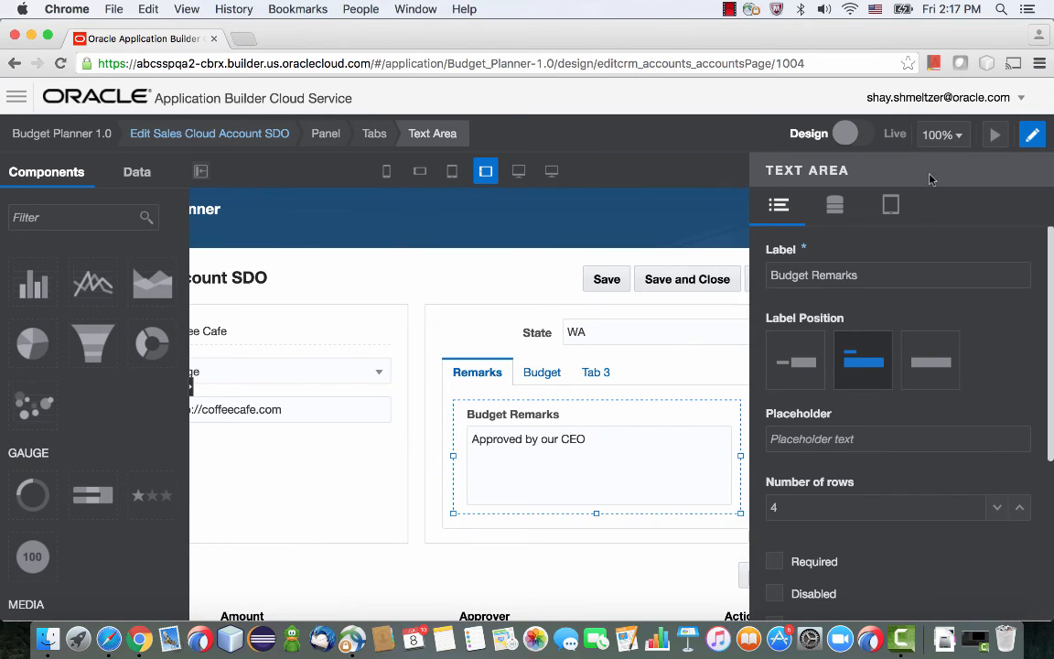
Preview the Coffee Cafe page, examine the chart on its Budget tab, and leave the page without saving.
click(996, 135)
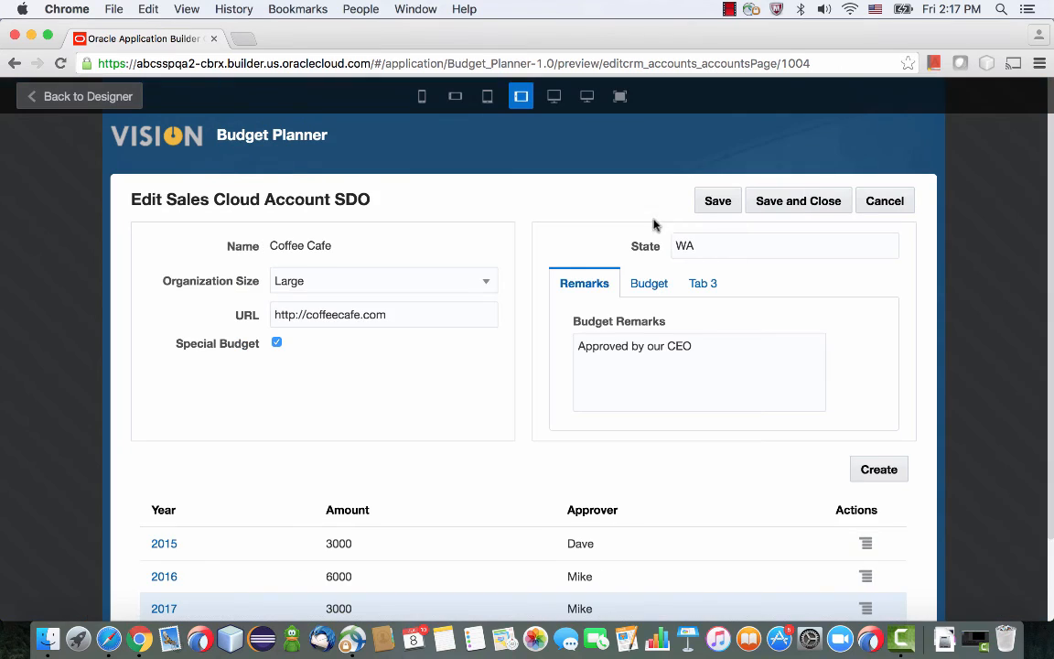
click(648, 284)
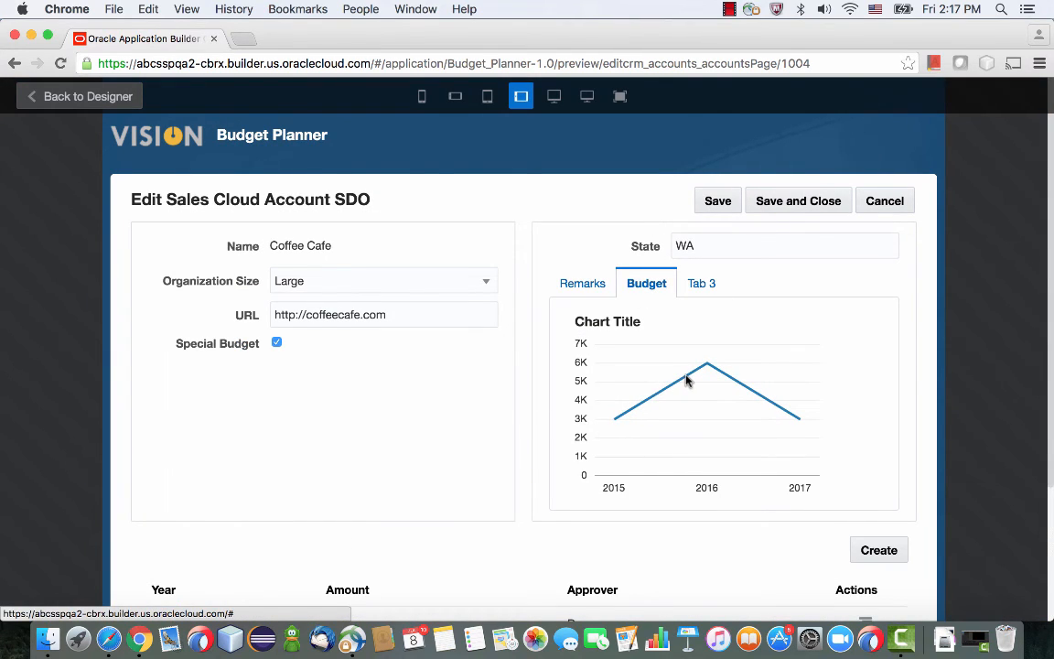
click(884, 210)
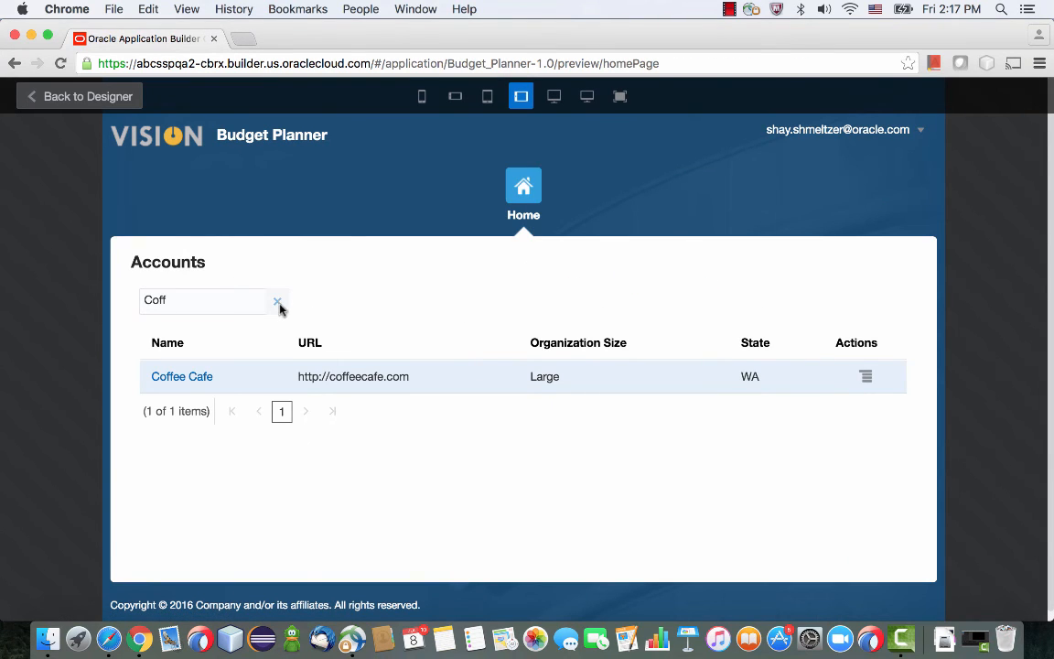
Open the Happy Palace account from the unfiltered Accounts list and enter "New this year" as its Budget Remarks.
click(277, 303)
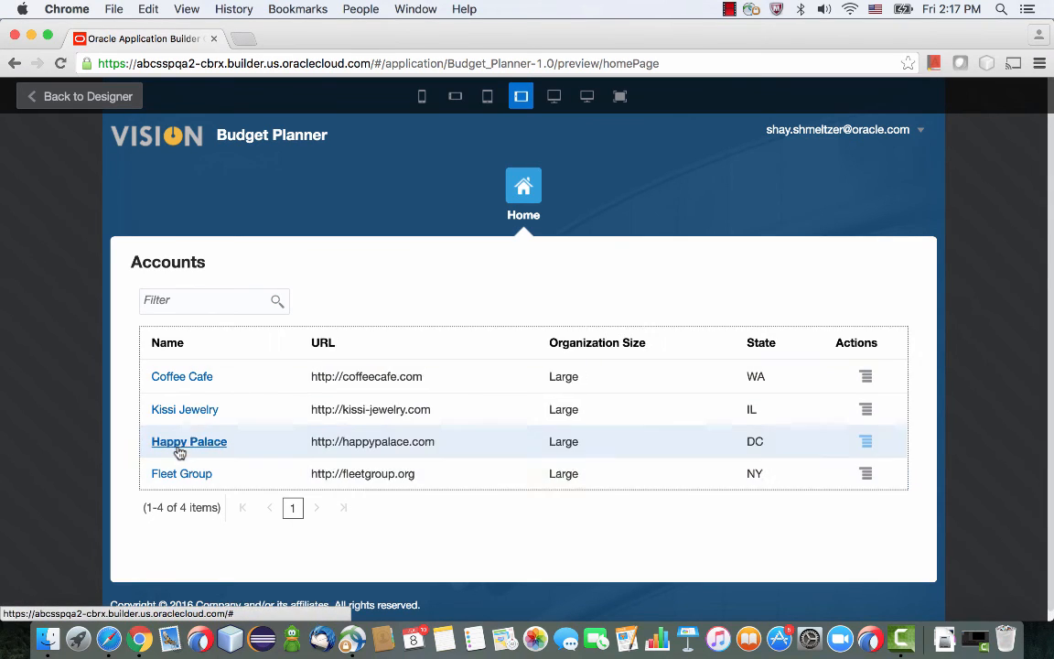
click(180, 443)
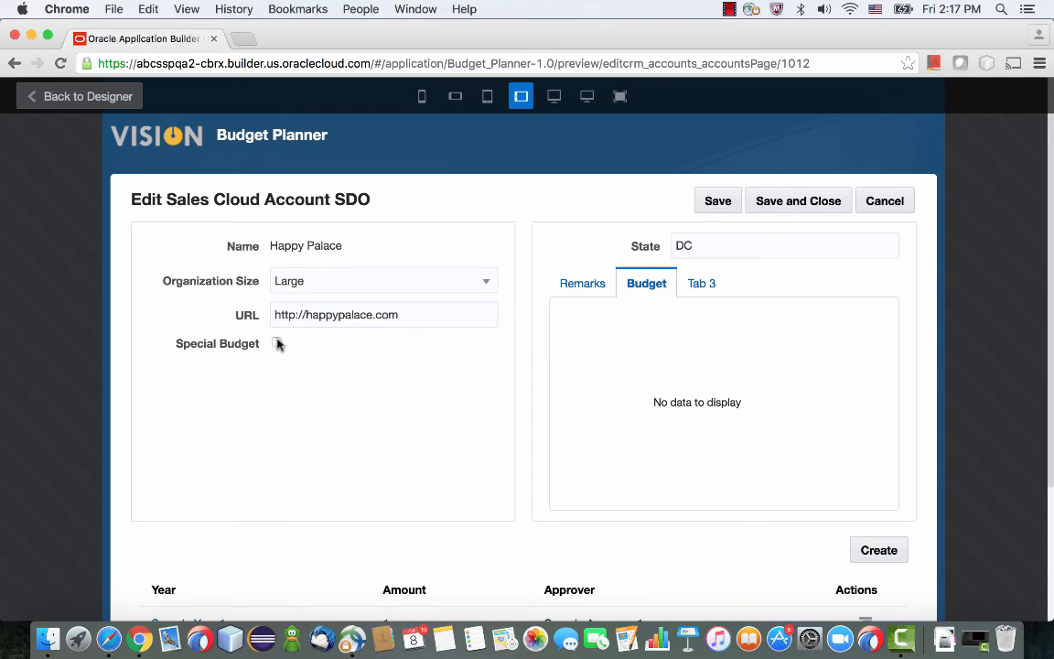
click(582, 289)
click(629, 364)
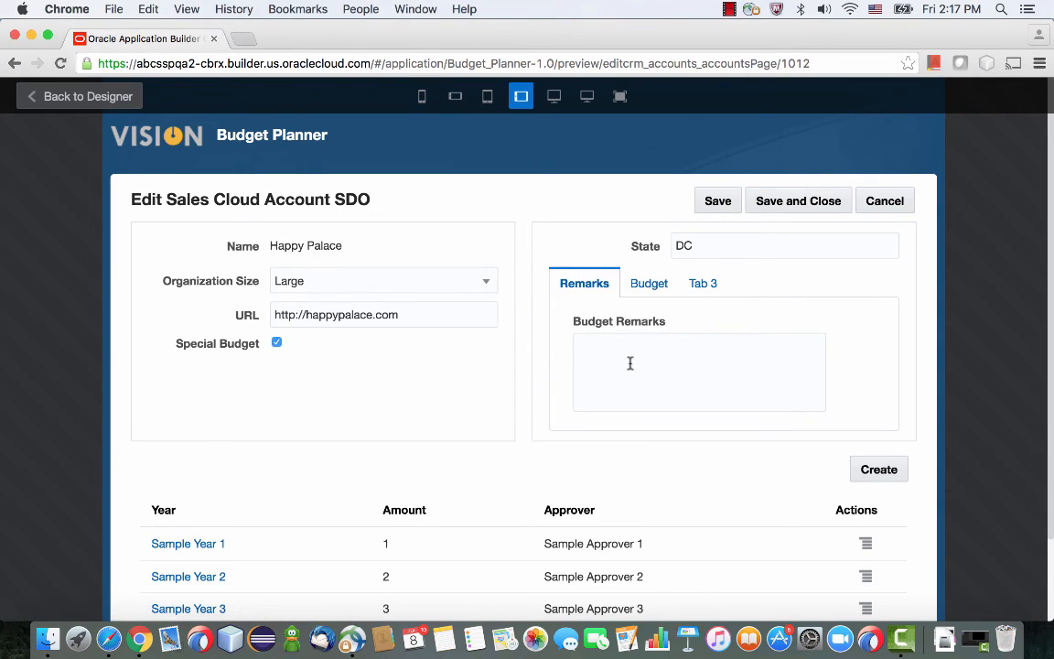
text(New this year)
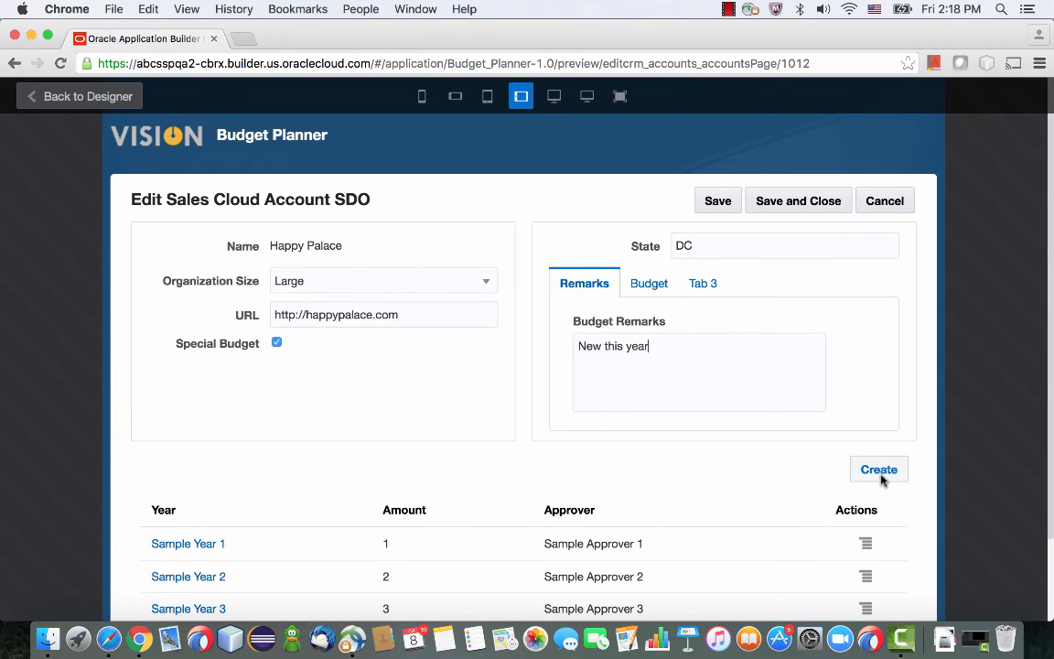
Create a Happy Palace budget for 2016 with an amount of 4000 and the approver's name.
click(881, 473)
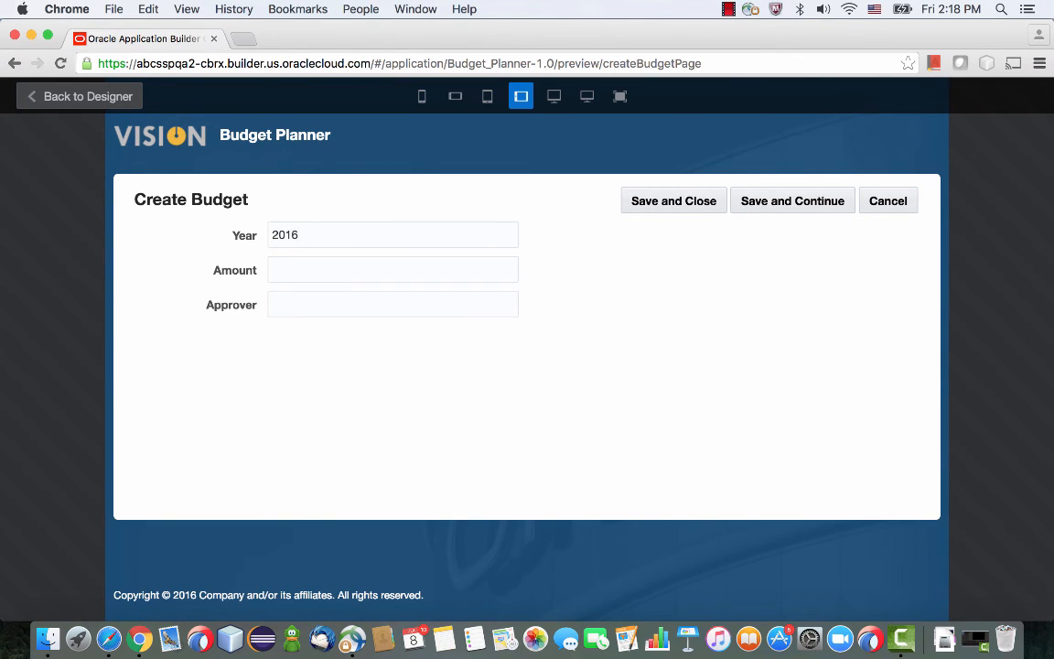
key(Tab)
click(652, 207)
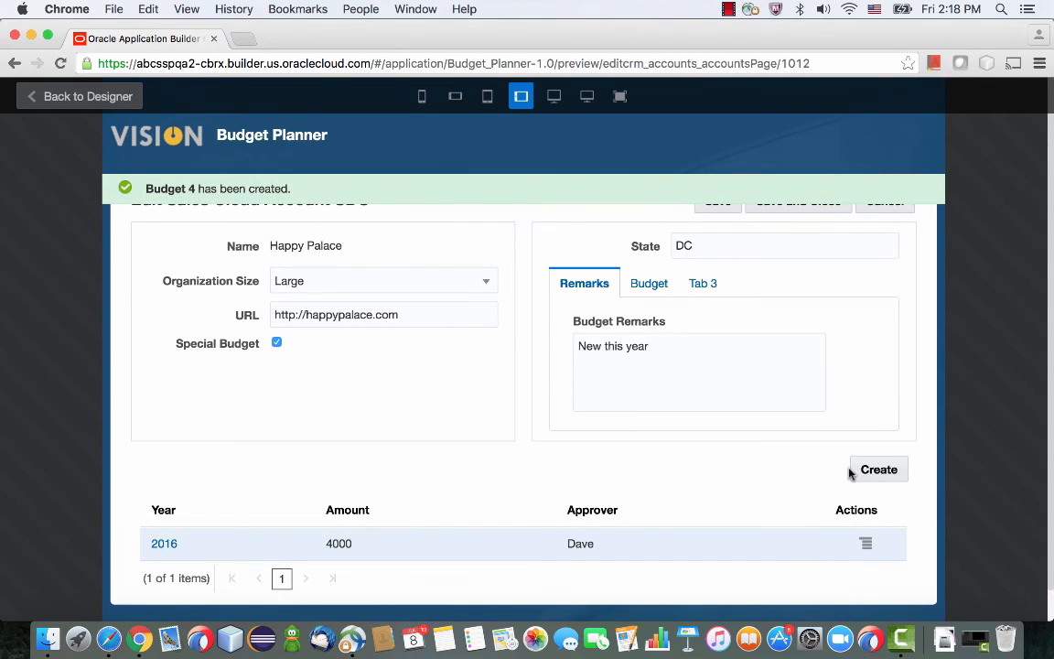
Create a second Happy Palace budget for 2017 with an amount of 5000 and the approver's name.
click(869, 470)
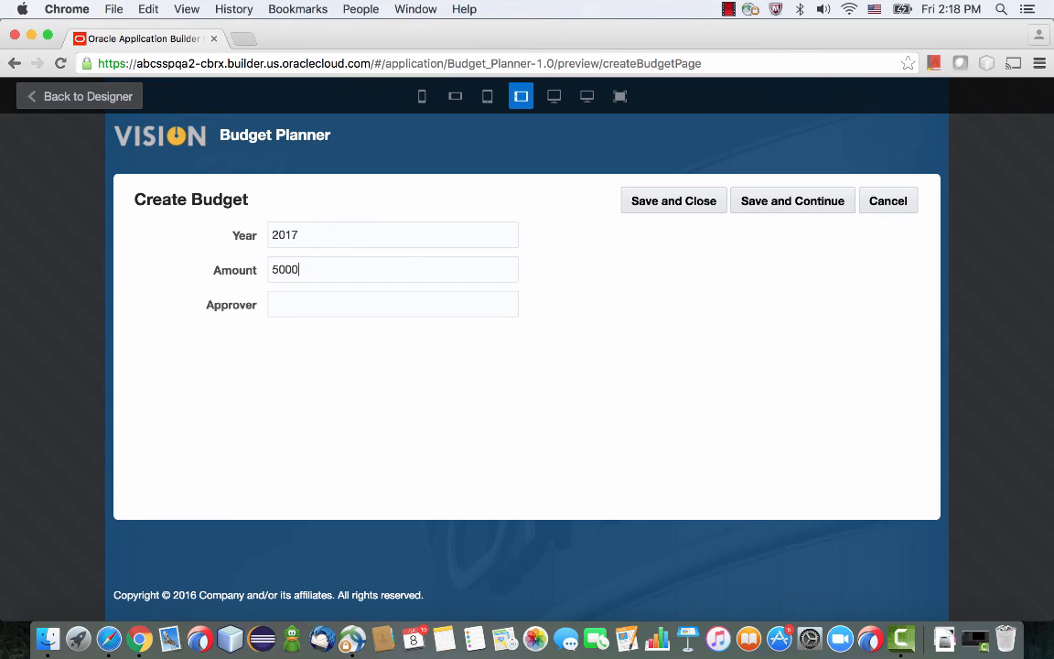
key(Tab)
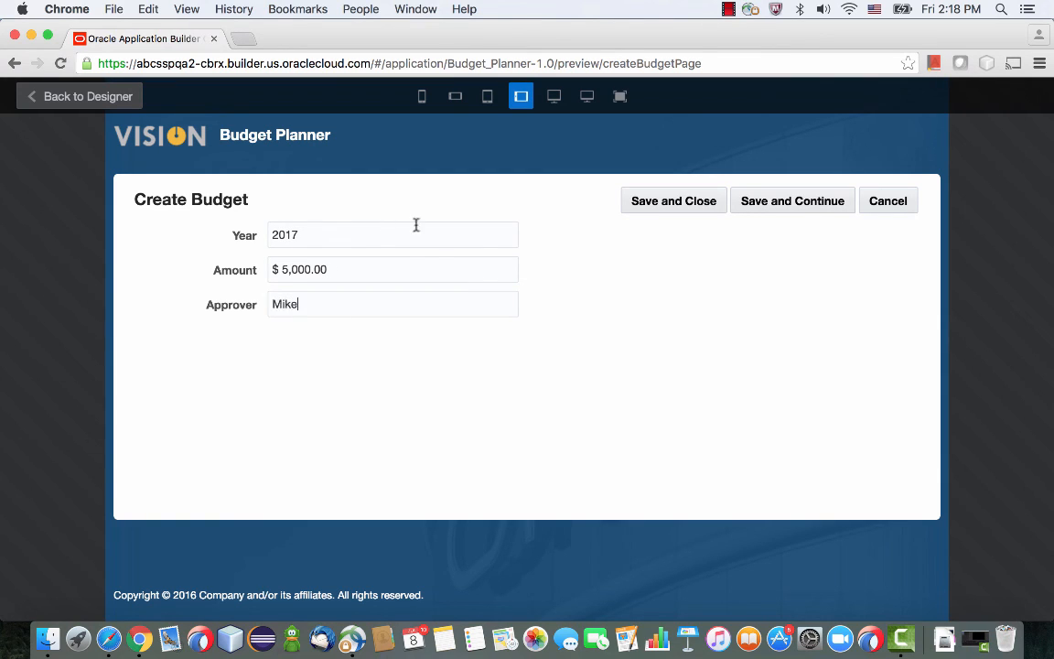
click(678, 210)
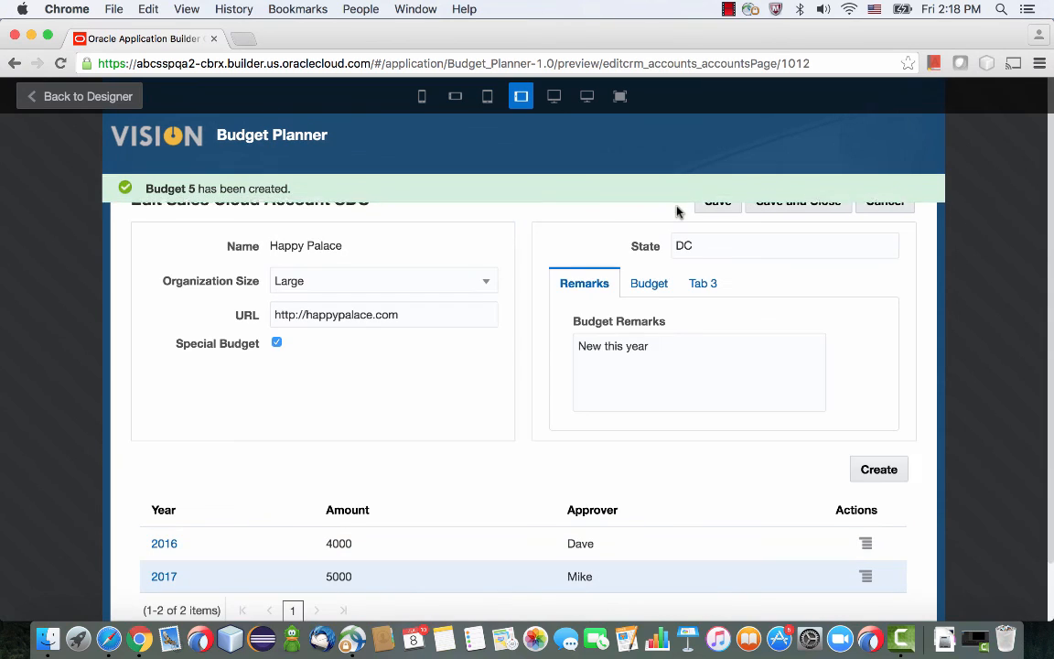
Check the Happy Palace budget chart against the budget table, and save and close the account.
click(653, 285)
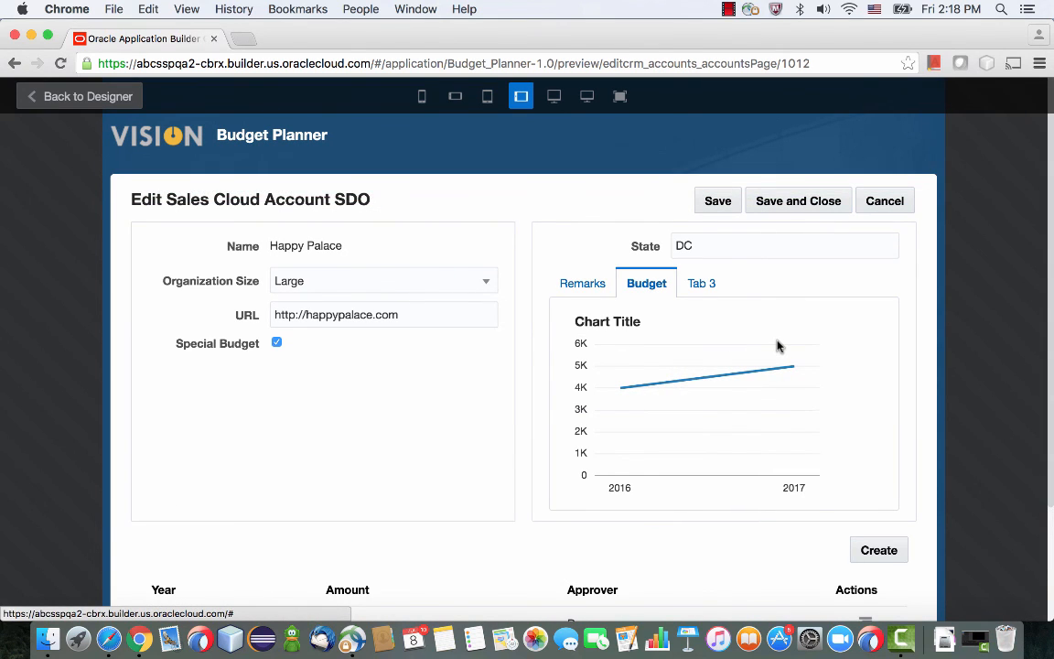
scroll(778, 346, down, 3)
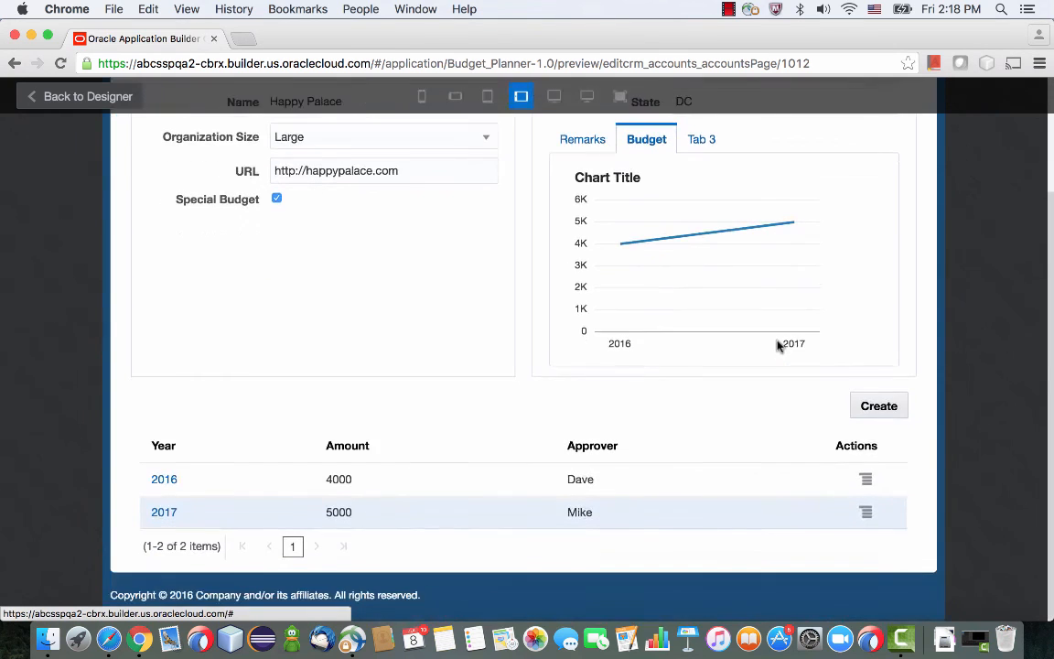
scroll(778, 345, up, 3)
scroll(778, 346, up, 1)
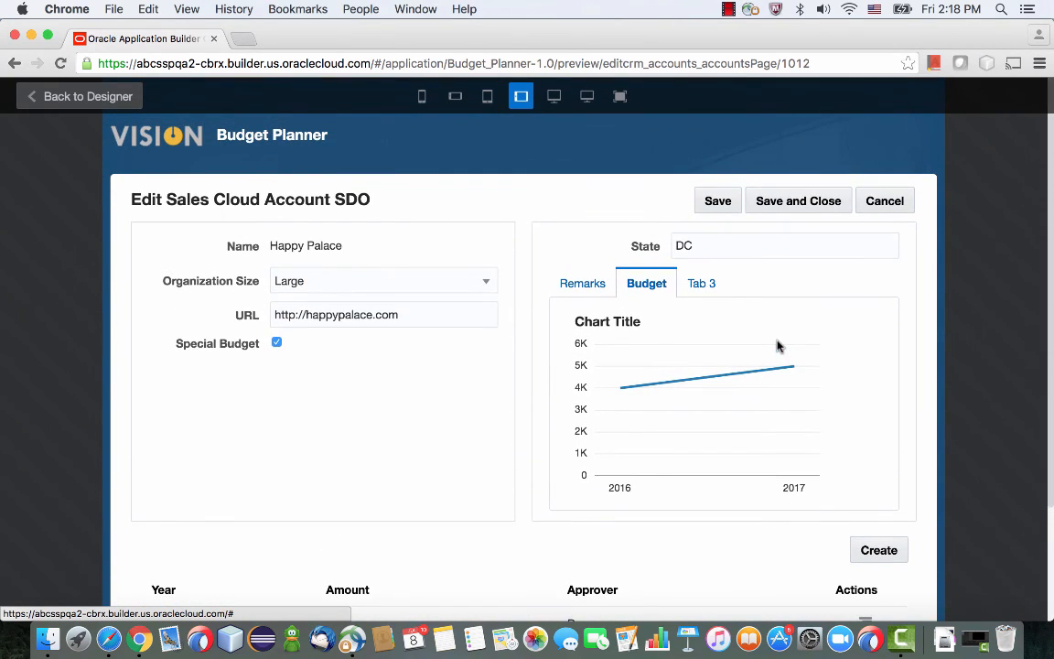
click(819, 207)
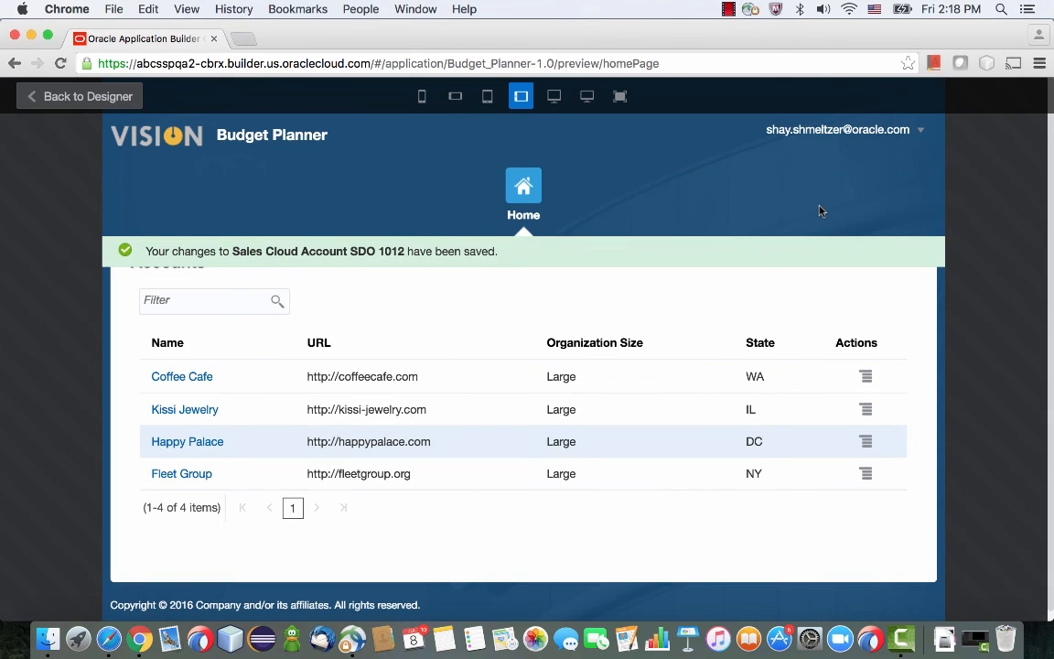
Preview the application in portrait phone size and examine the Coffee Cafe account's layout and budget chart.
click(423, 97)
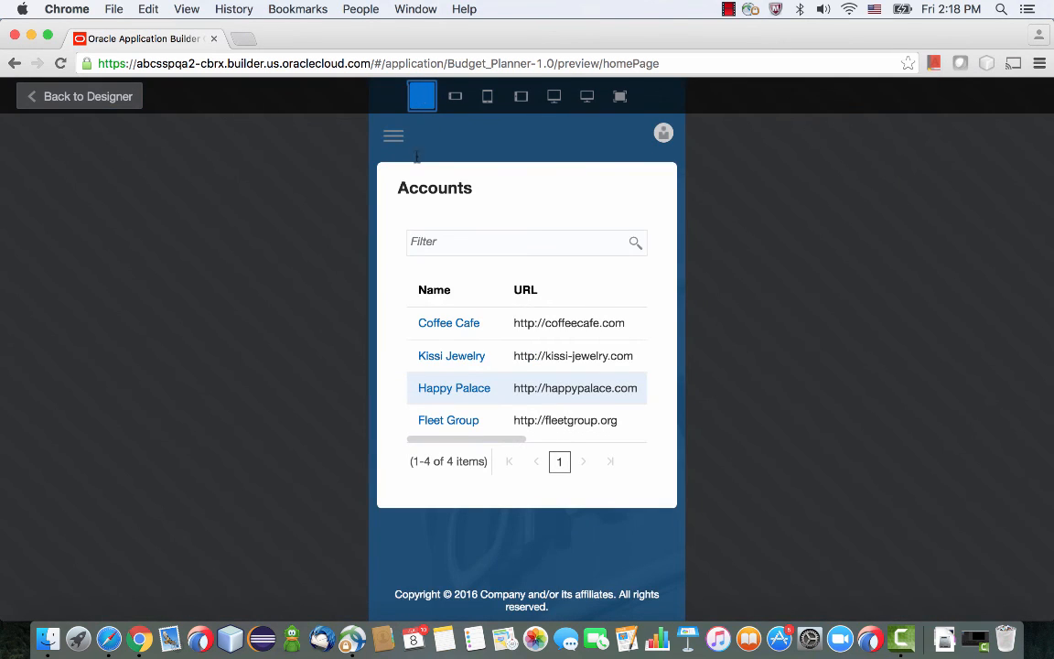
click(470, 326)
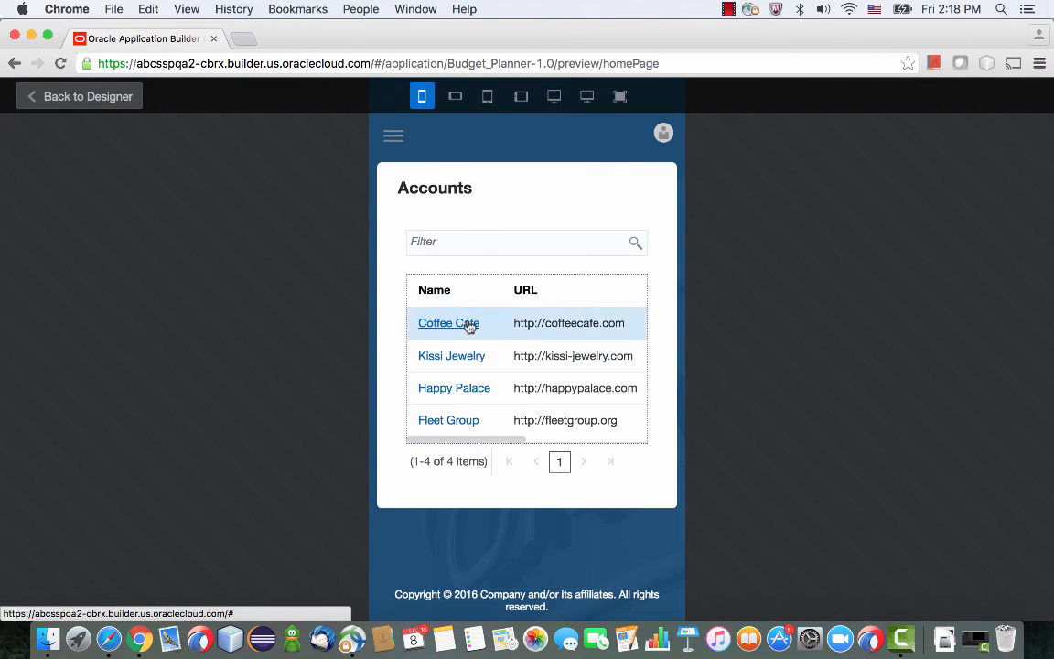
scroll(466, 325, down, 5)
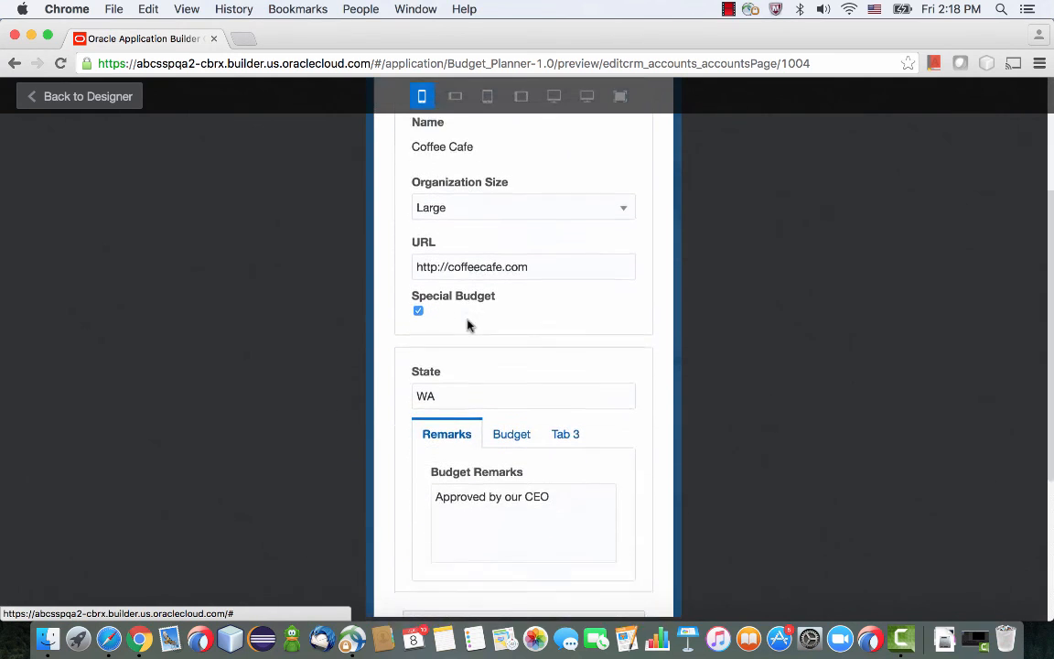
scroll(467, 324, down, 2)
click(518, 353)
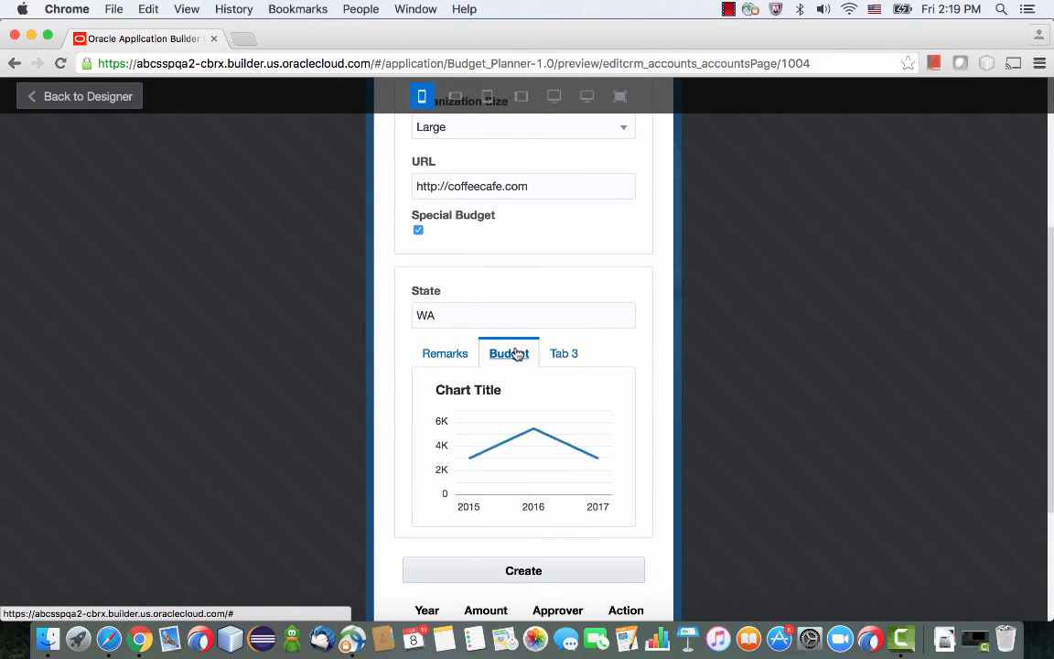
scroll(518, 353, up, 5)
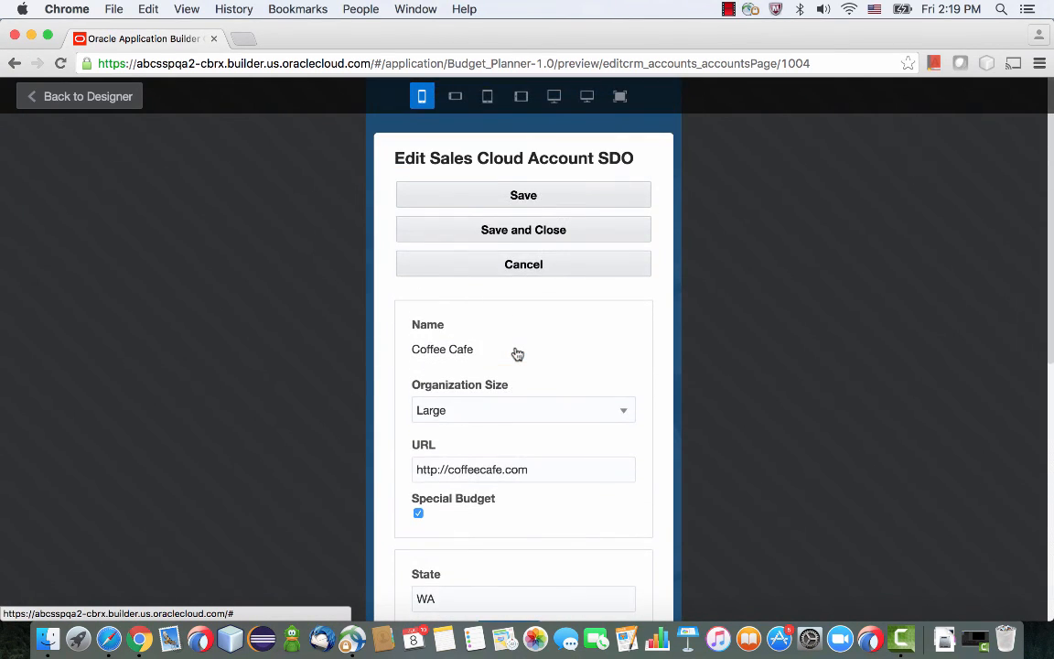